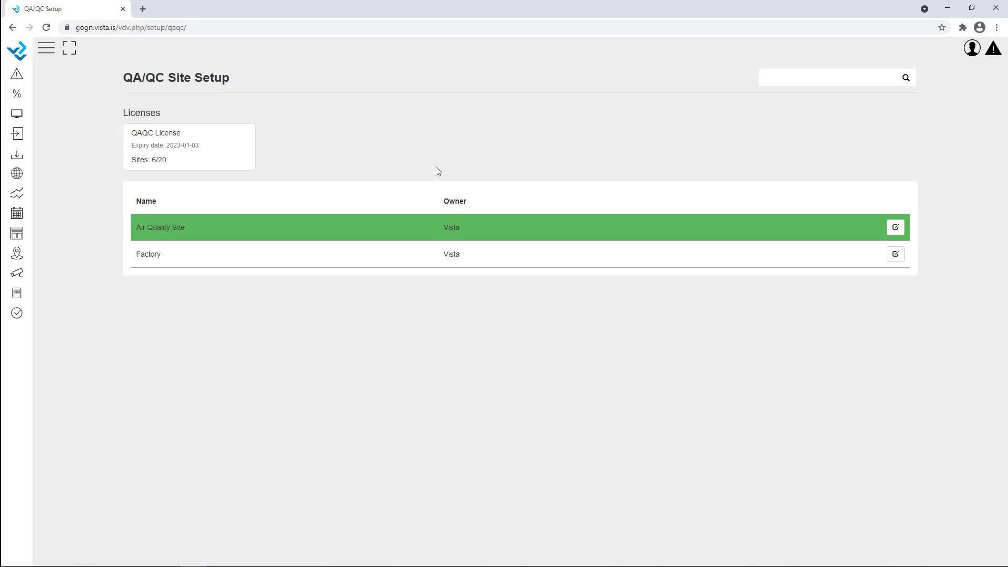
Step: In the Air Quality Site's QA/QC setup, mark only Humidity, maxgust and Ozone for display, and discard the changes
left_click(897, 230)
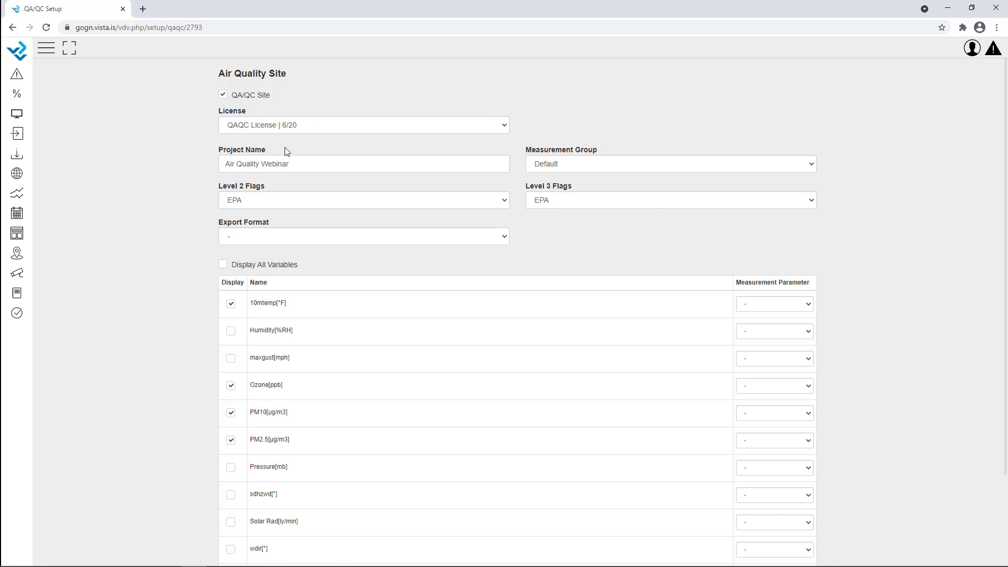
scroll(295, 194, "down", 2)
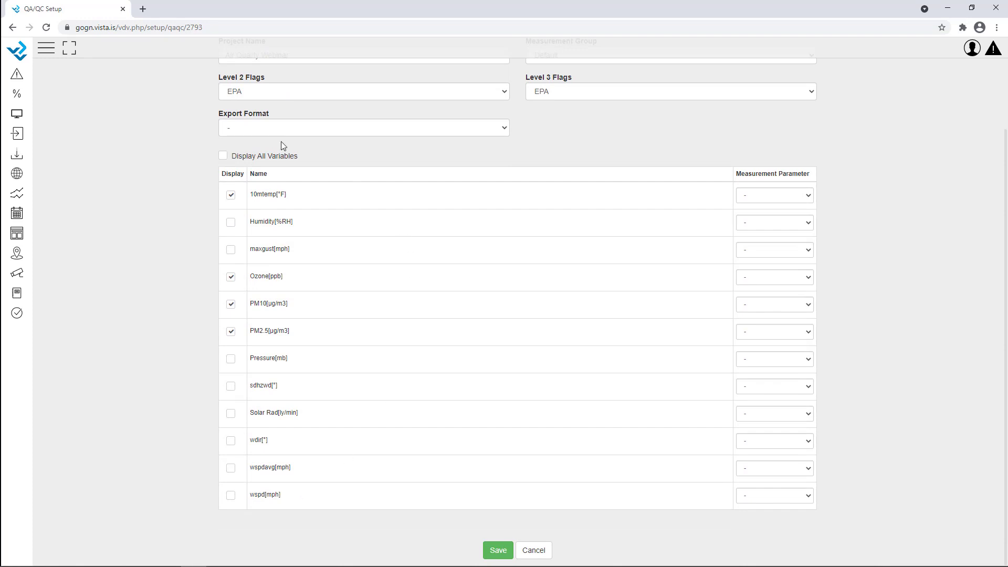
left_click(249, 159)
left_click(249, 158)
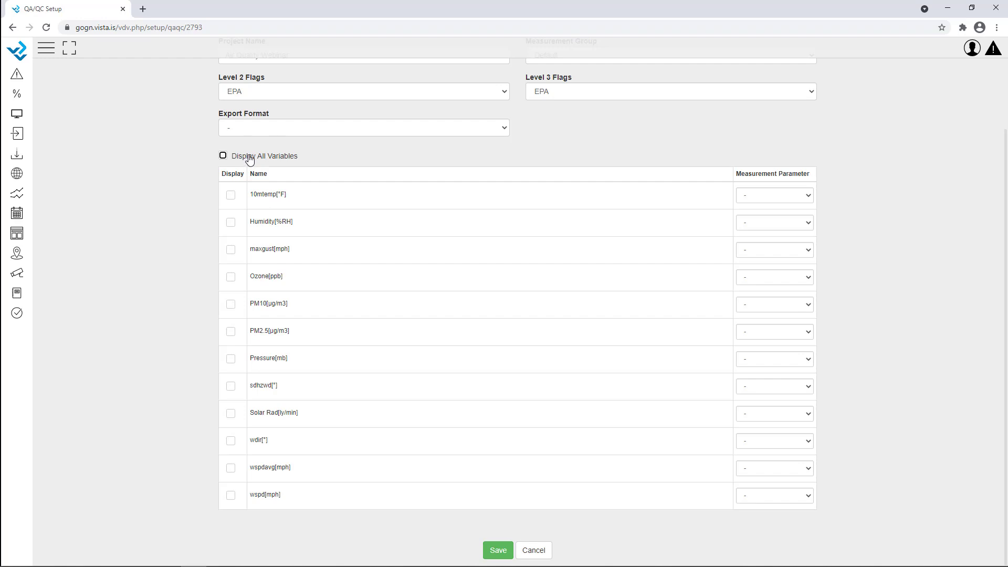
left_click(230, 225)
left_click(231, 251)
left_click(230, 278)
scroll(268, 319, "up", 3)
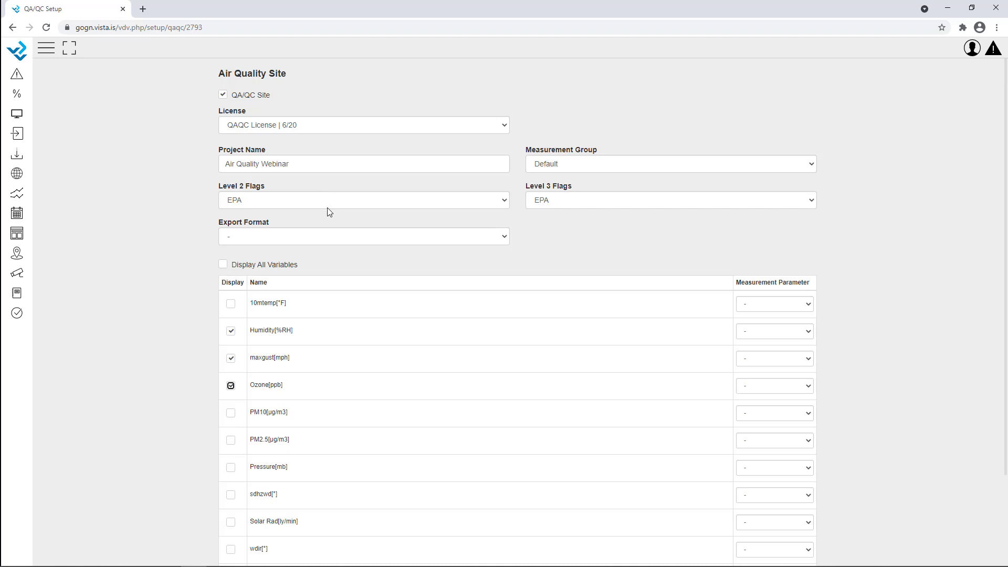
scroll(328, 209, "down", 3)
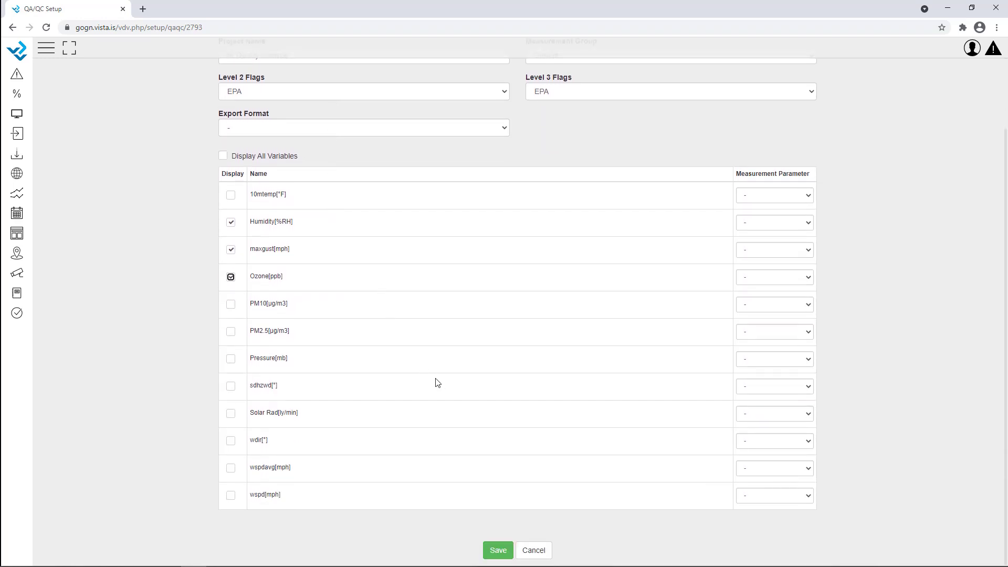
left_click(535, 551)
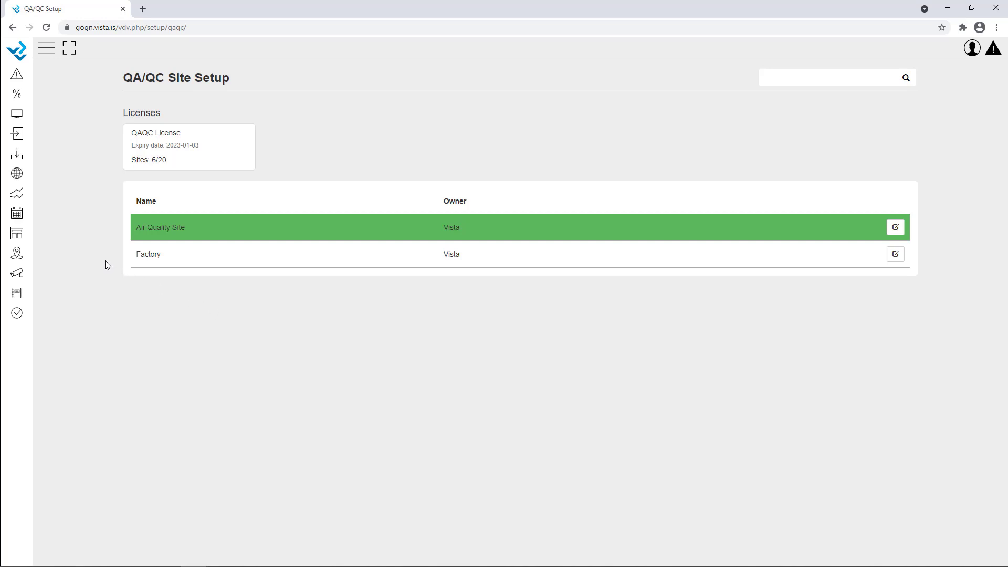
Step: Open Manual Edit for Level 1 in QA/QC Corrections for the Air Quality Site
left_click(18, 317)
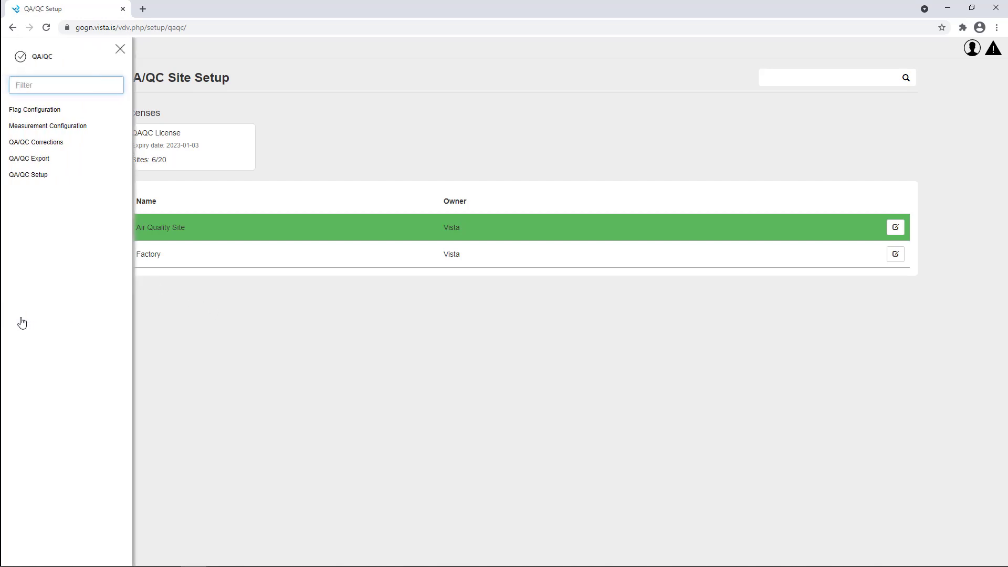
left_click(85, 146)
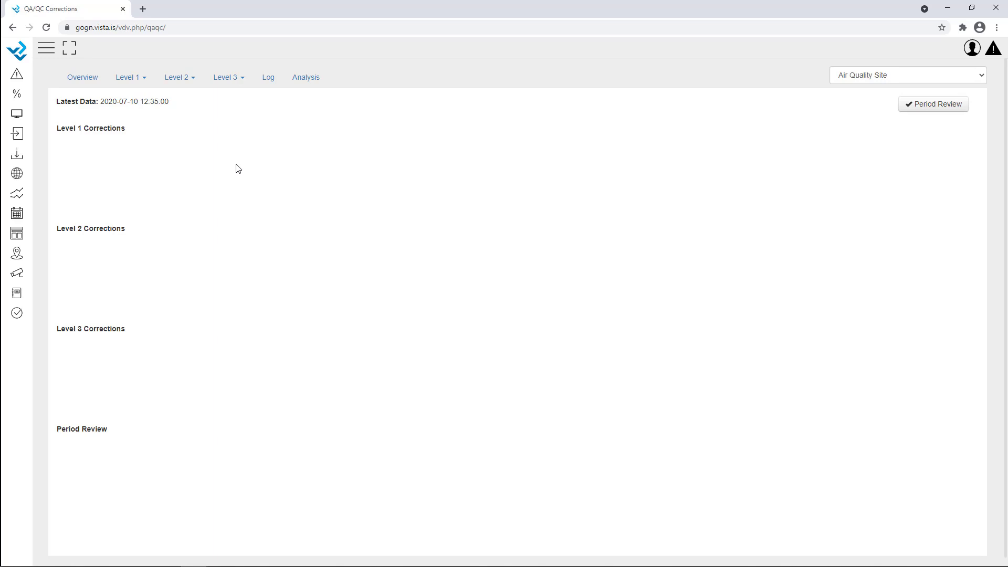
left_click(130, 80)
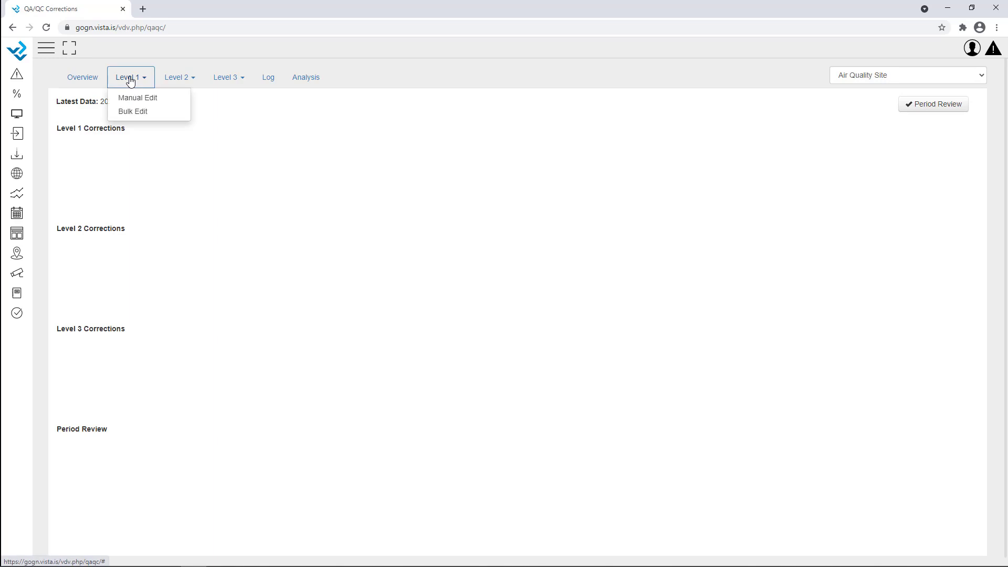
left_click(149, 99)
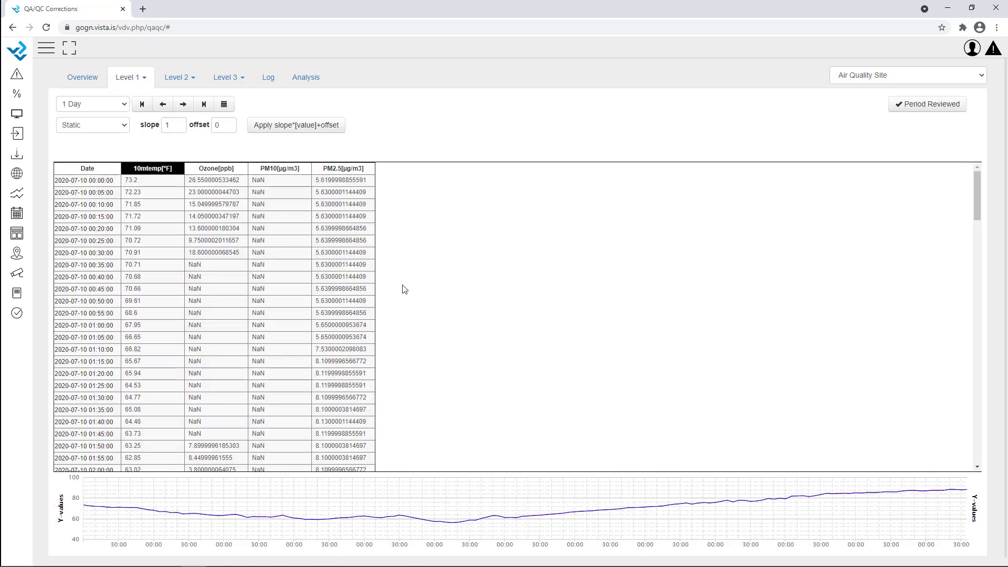
Step: Examine the day's readings in the data table and chart the Ozone, PM10 and PM2.5 columns in turn
scroll(404, 289, "down", 2)
scroll(412, 290, "down", 3)
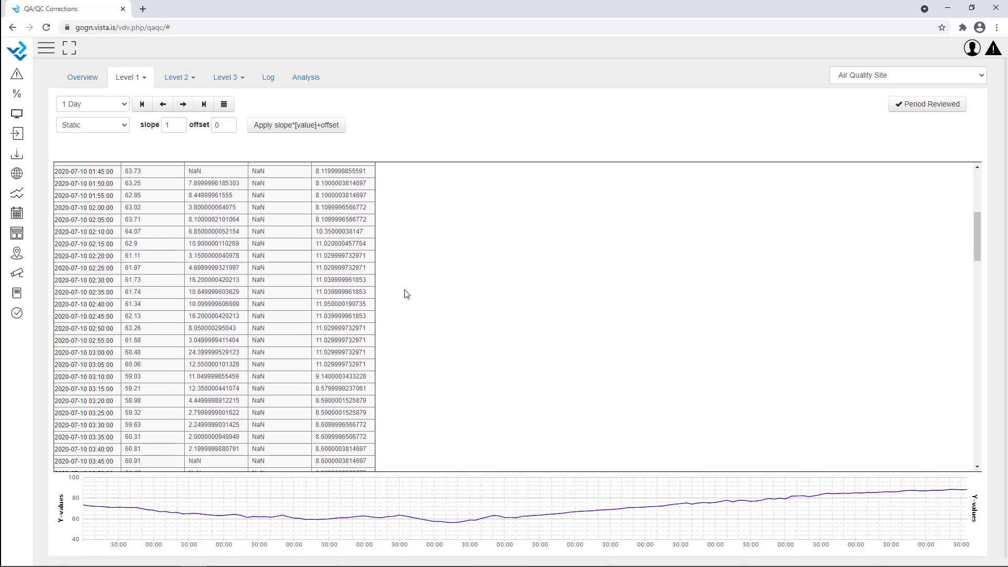
scroll(322, 321, "up", 5)
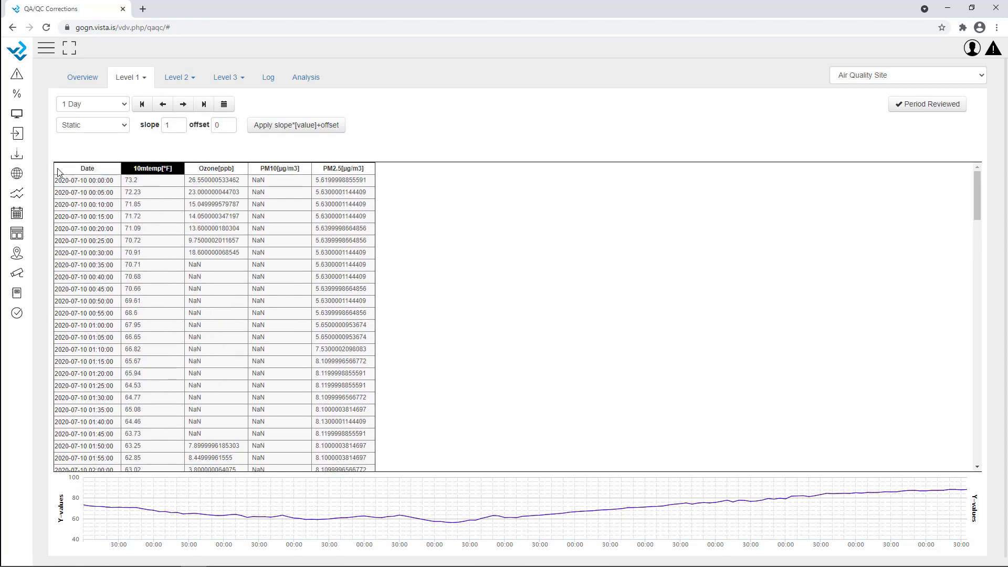
scroll(273, 372, "down", 15)
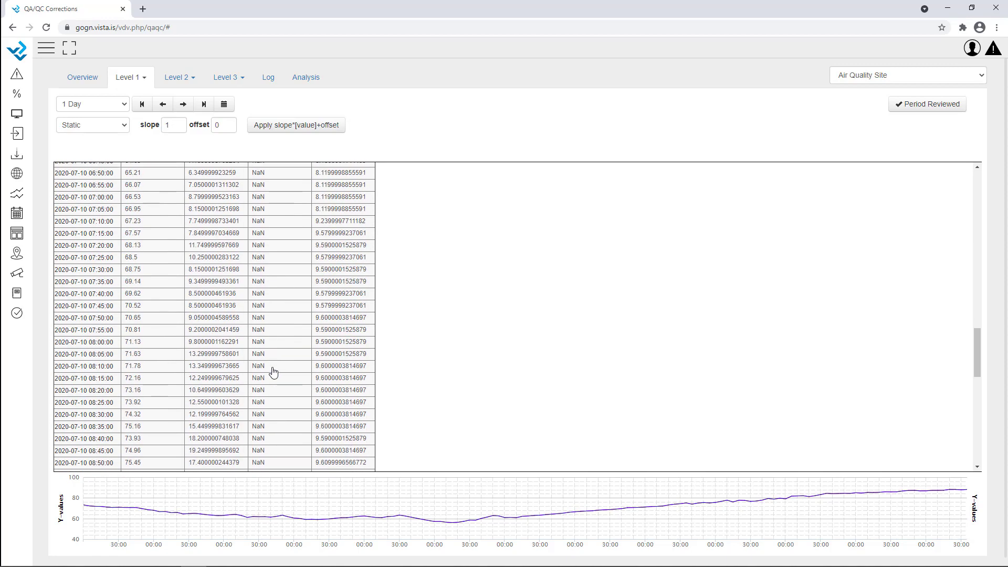
scroll(273, 373, "up", 15)
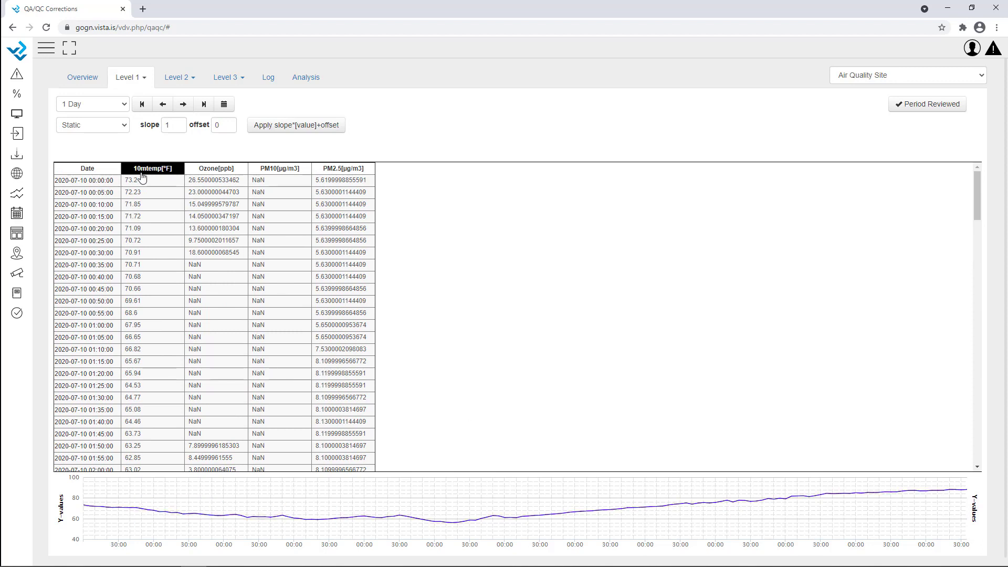
left_click(207, 169)
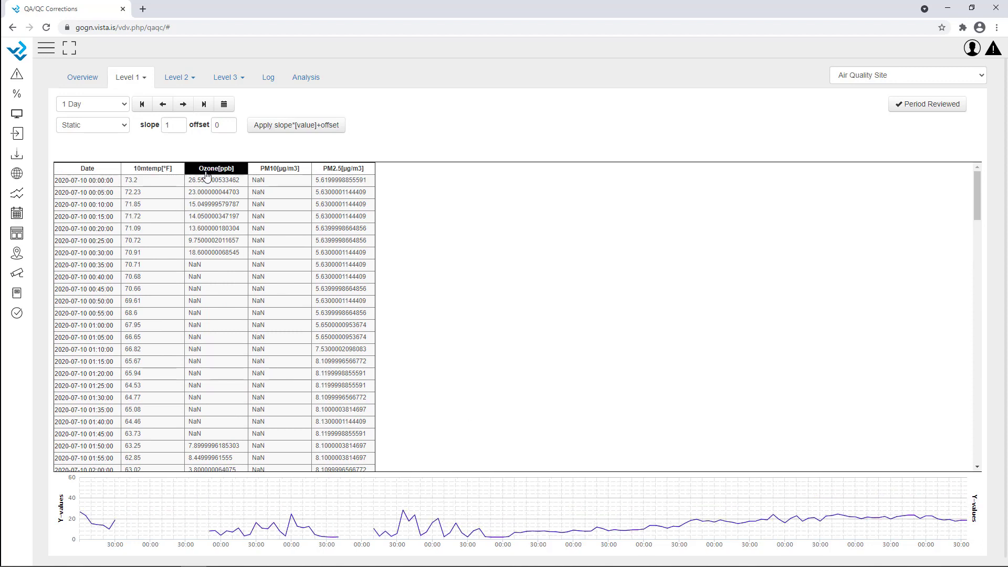
left_click(265, 171)
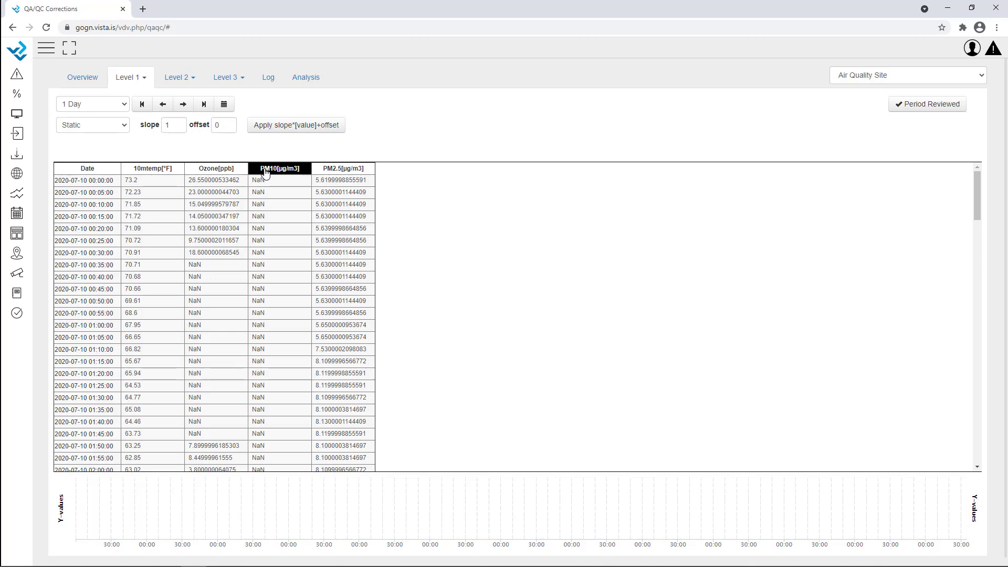
left_click(321, 171)
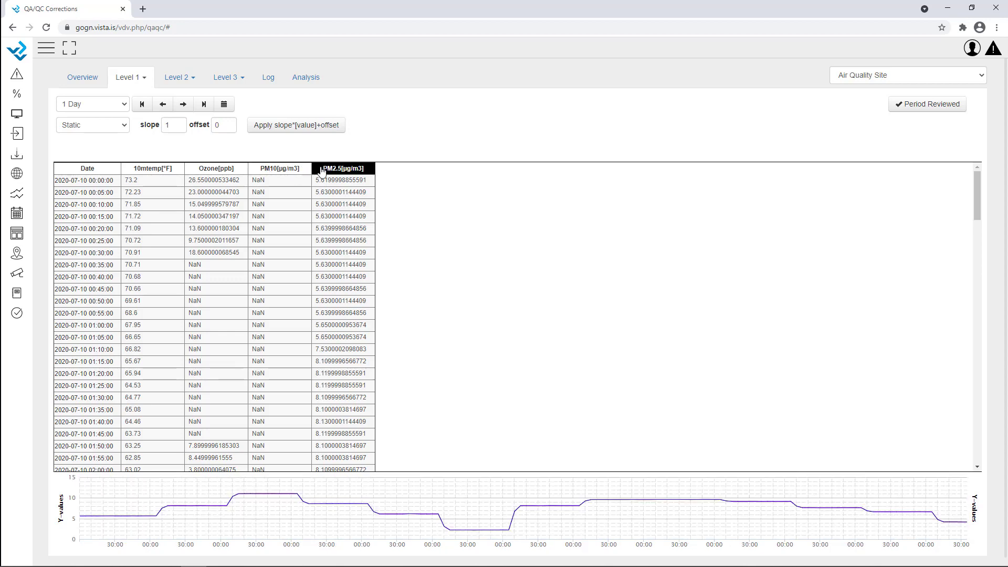
Step: Chart the 10mtemp column, zoom in on about 11:05 to 12:15, and reset the zoom
left_click(153, 173)
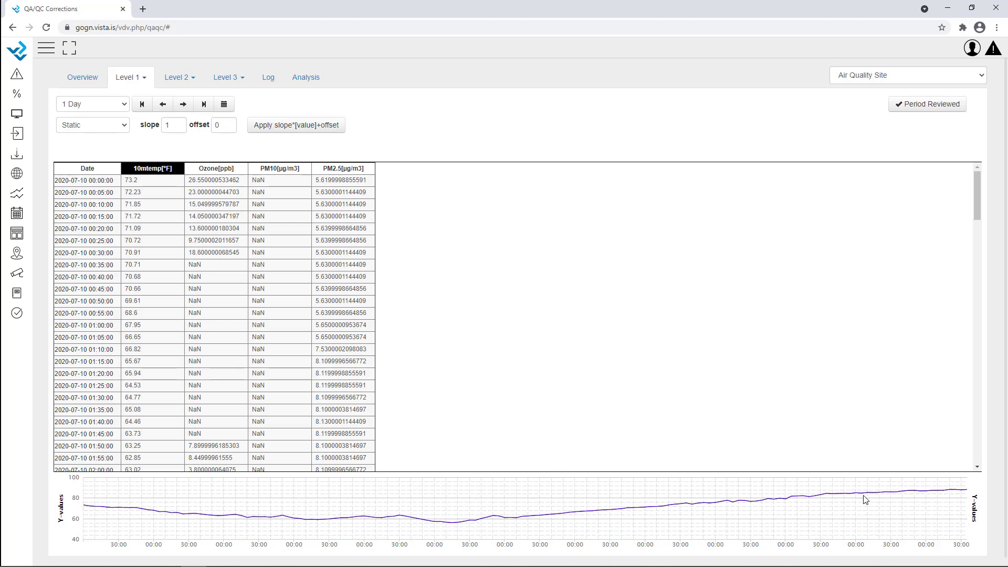
left_click_drag(871, 498, 948, 493)
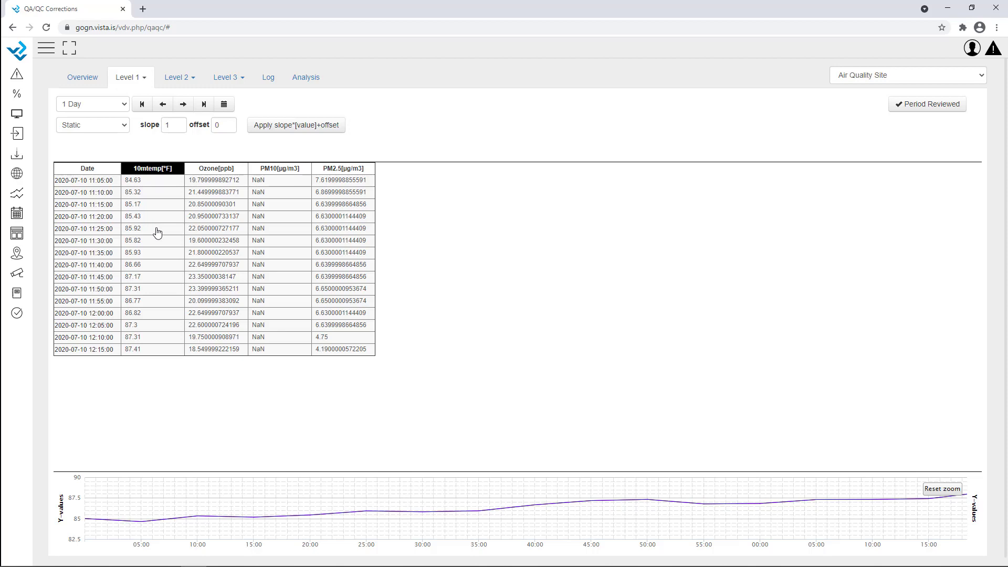
left_click(942, 489)
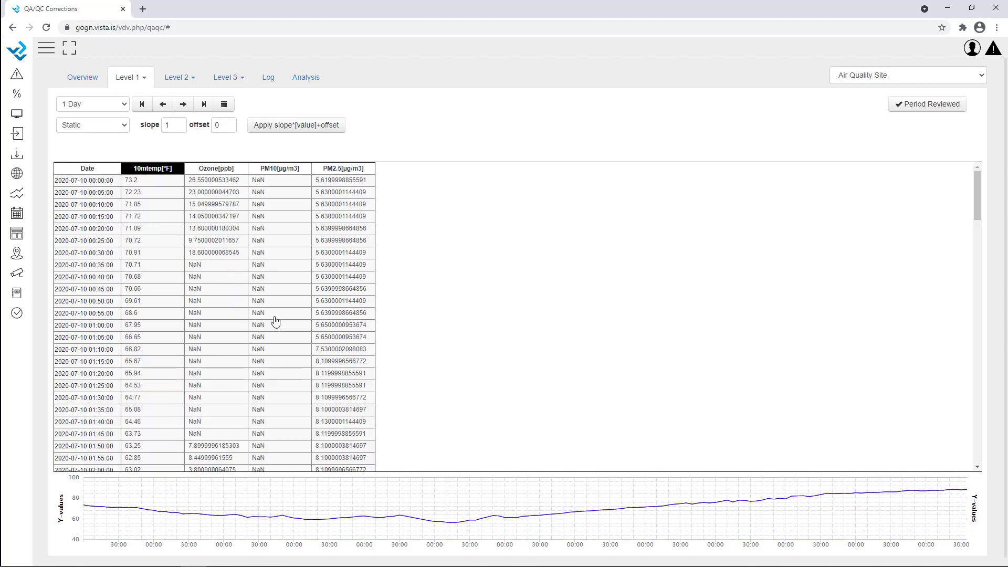
Step: Try selecting separate 10mtemp readings at 11:10, 11:25, 11:45, 11:50 and 12:00, and a continuous range from 10:55 to 12:10
scroll(216, 333, "down", 20)
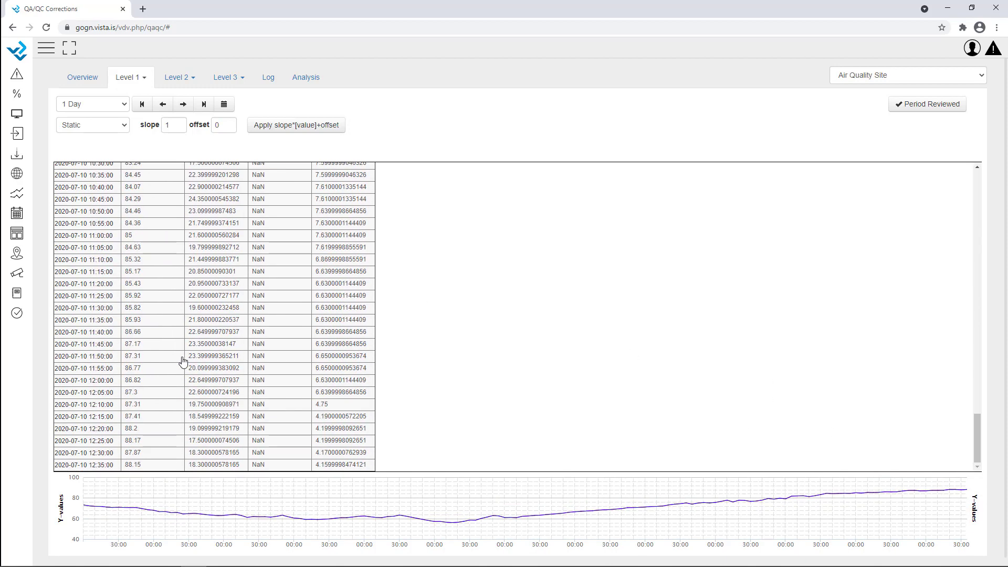
scroll(183, 361, "down", 1)
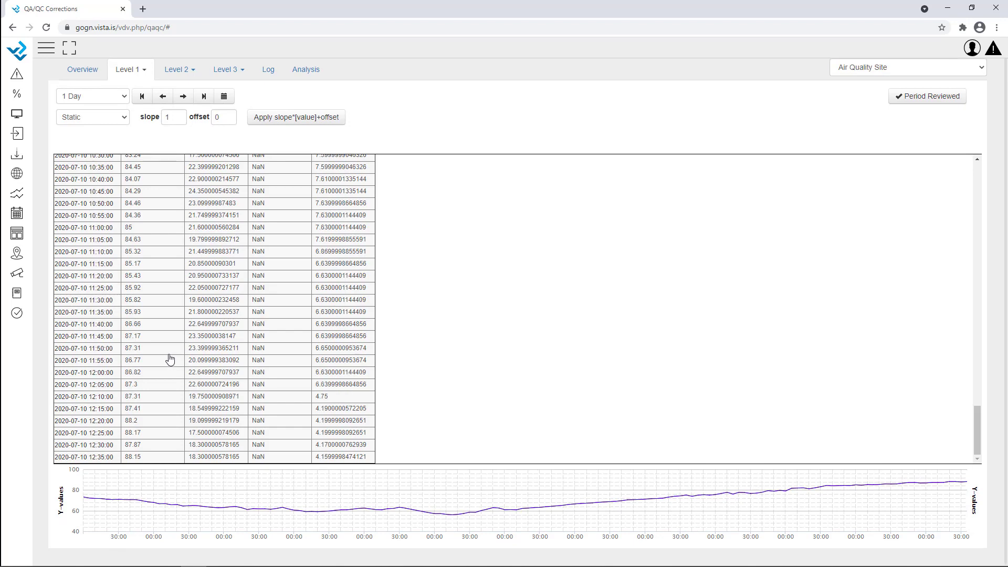
left_click(168, 350)
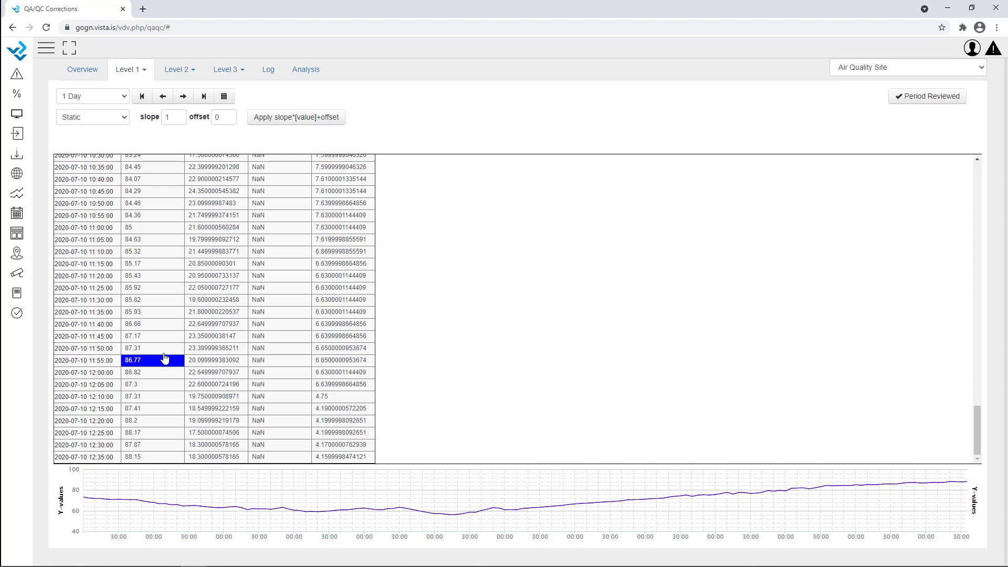
left_click(163, 328)
left_click(162, 337)
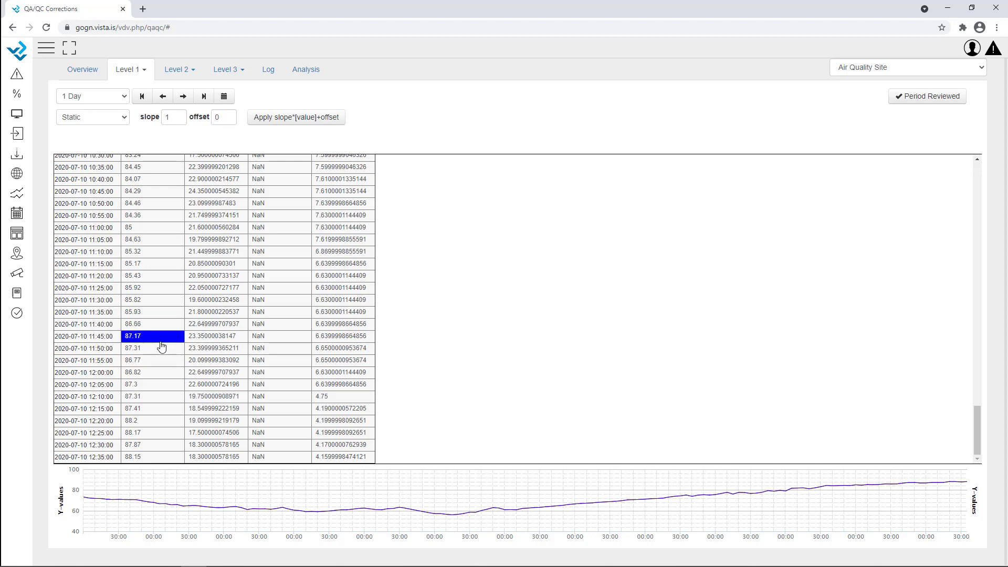
left_click(160, 350, "shift")
left_click(153, 373, "ctrl")
left_click(156, 287, "ctrl")
left_click(158, 252, "ctrl")
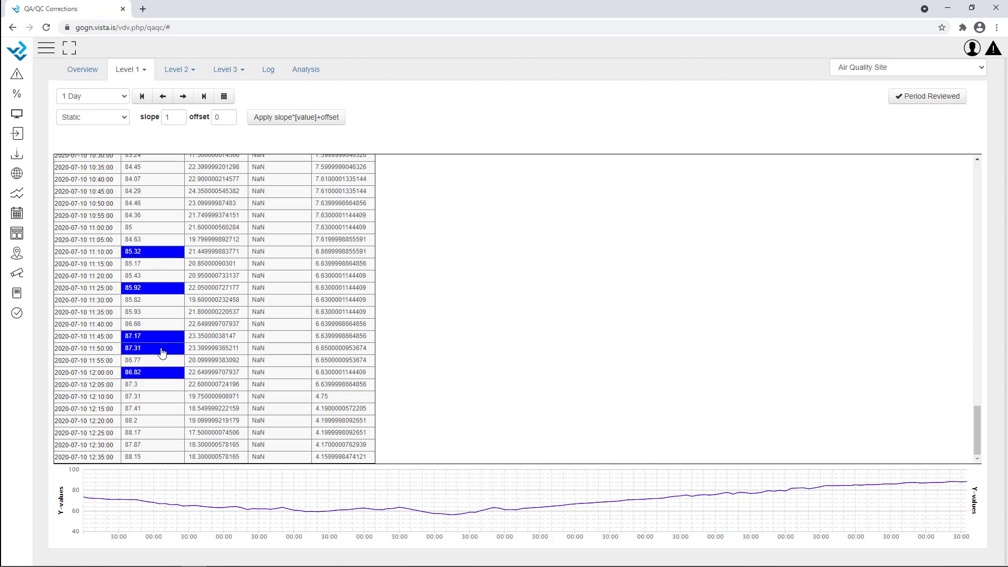
left_click(159, 216)
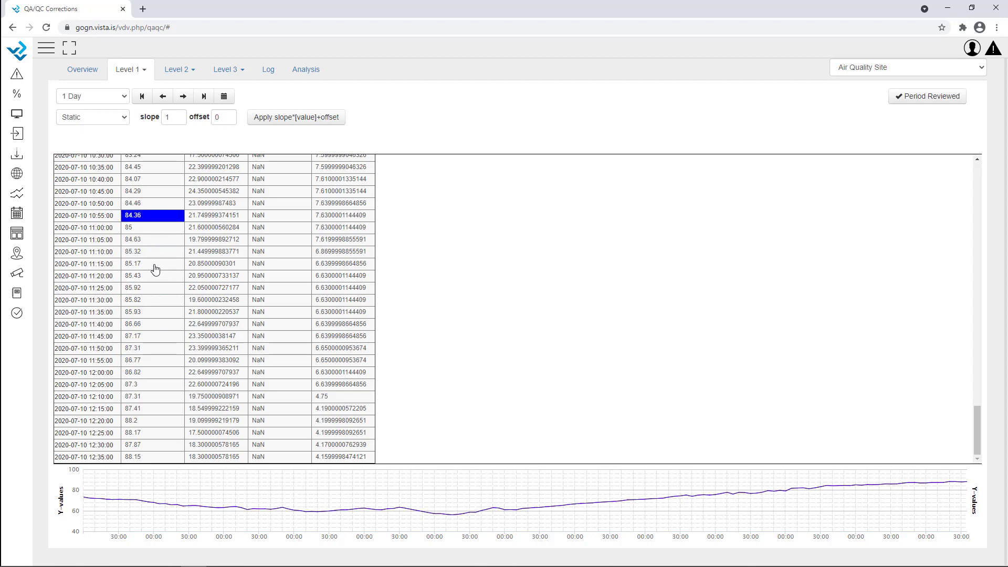
left_click(161, 398, "shift")
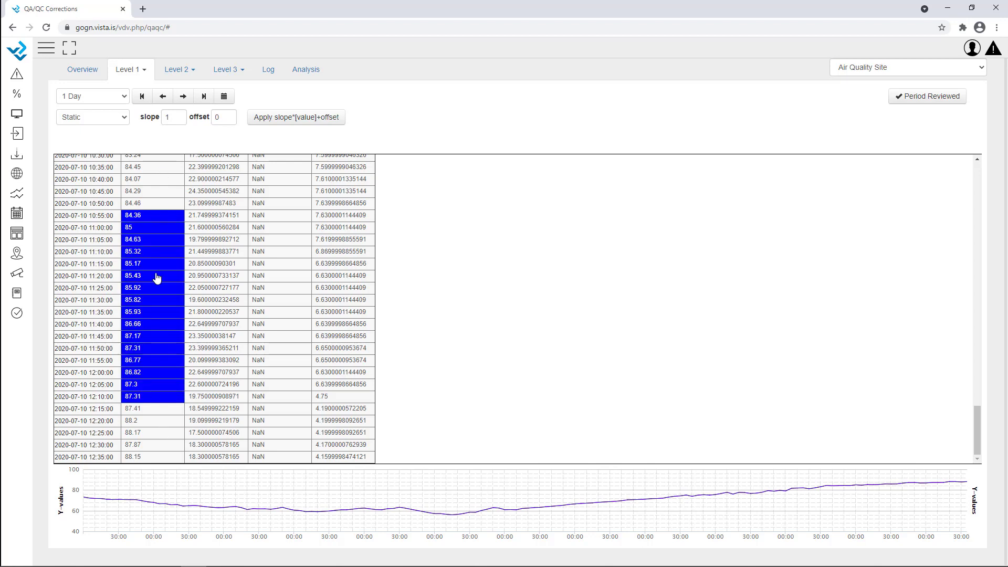
Step: Apply a static correction with slope 1 and offset 10 to the 10mtemp readings from 11:35 to 12:10 on 2020-07-10
left_click(157, 314)
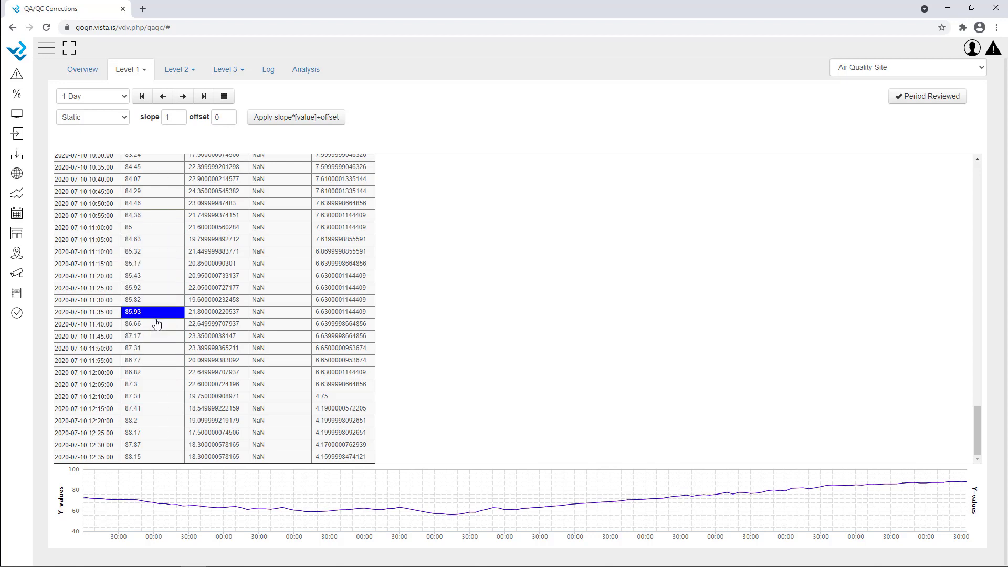
left_click(156, 398, "shift")
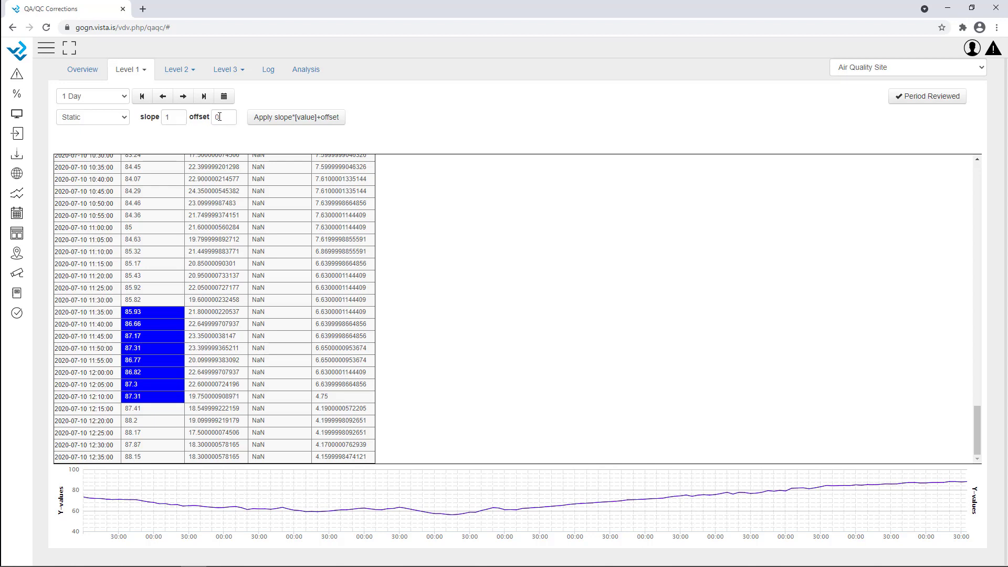
left_click_drag(221, 117, 212, 117)
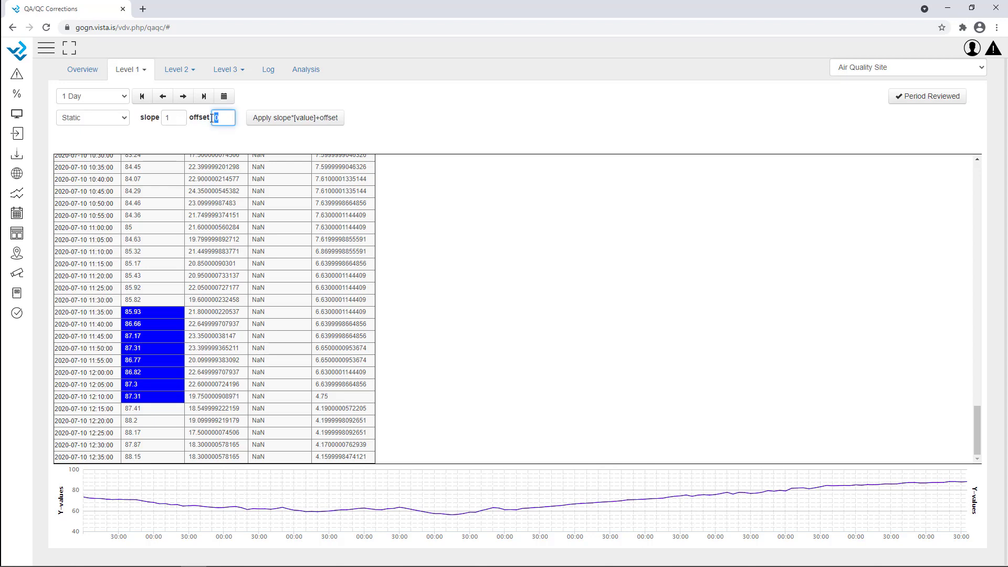
type("10")
left_click(318, 122)
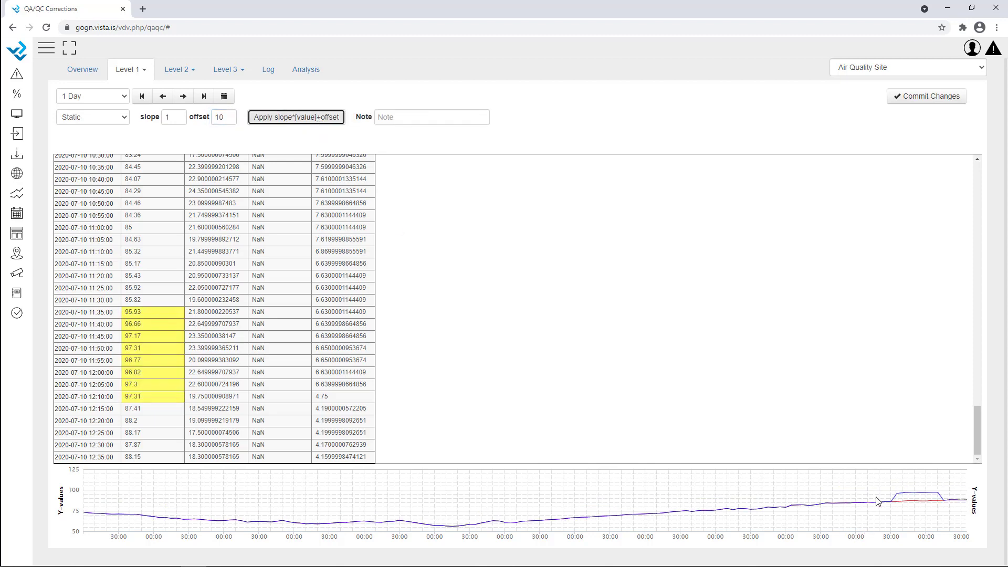
mouse_move(893, 501)
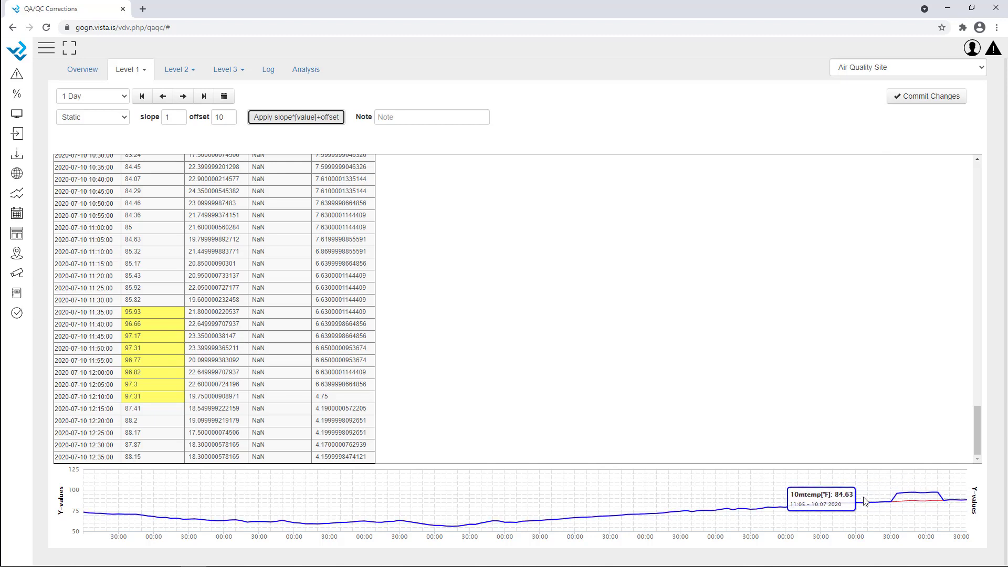
Step: Add the note "Level 1 correction" to the 10mtemp correction and commit the changes
left_click(481, 138)
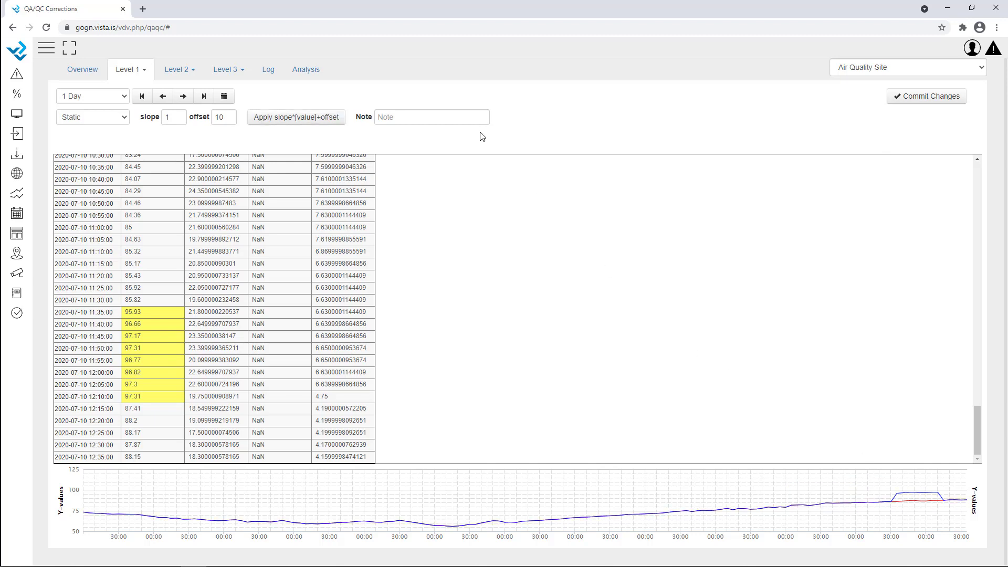
left_click(439, 118)
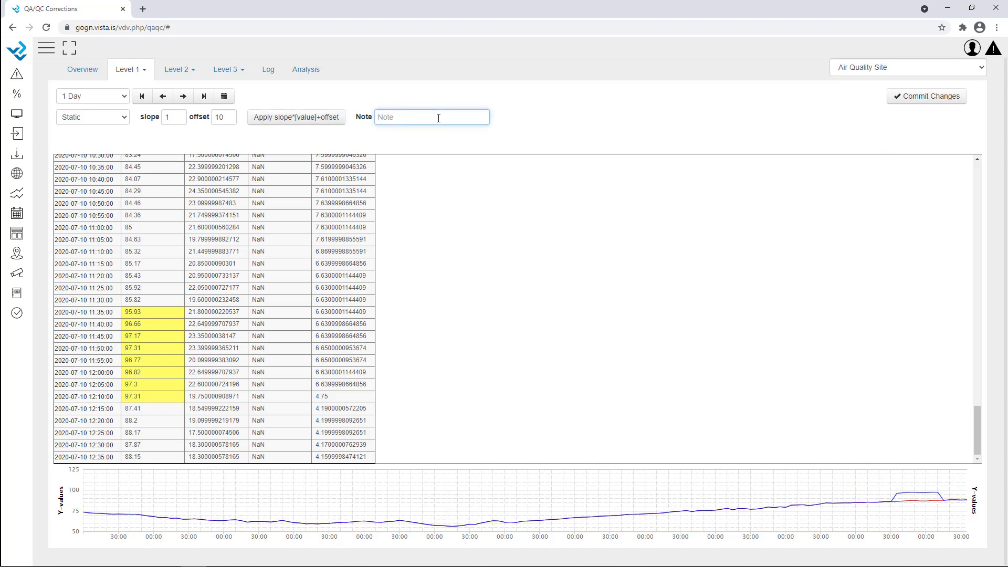
type("Level 1 correction")
left_click(923, 100)
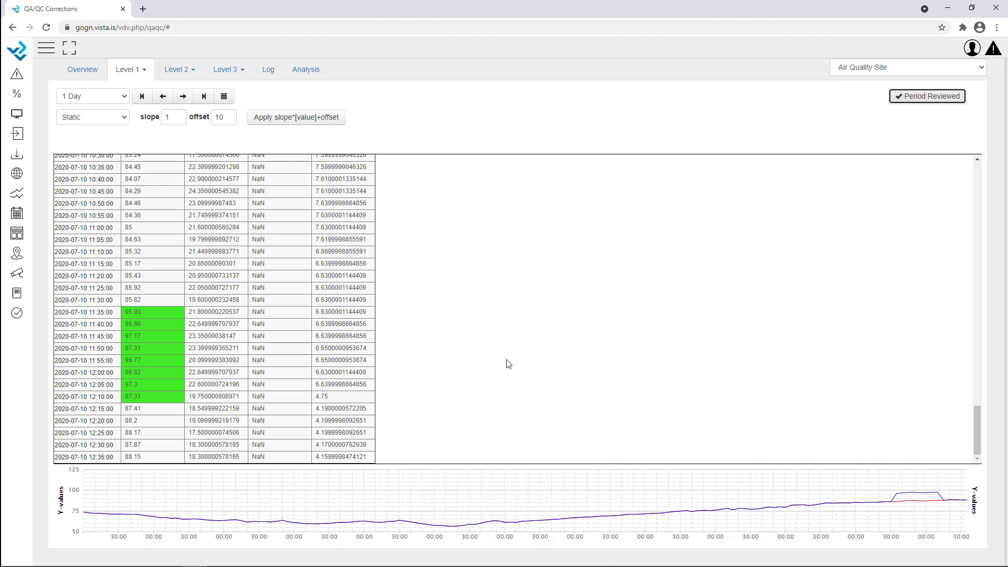
Step: Remove the correction from the 10mtemp readings from 11:45 to 12:00 on 2020-07-10
left_click(164, 339)
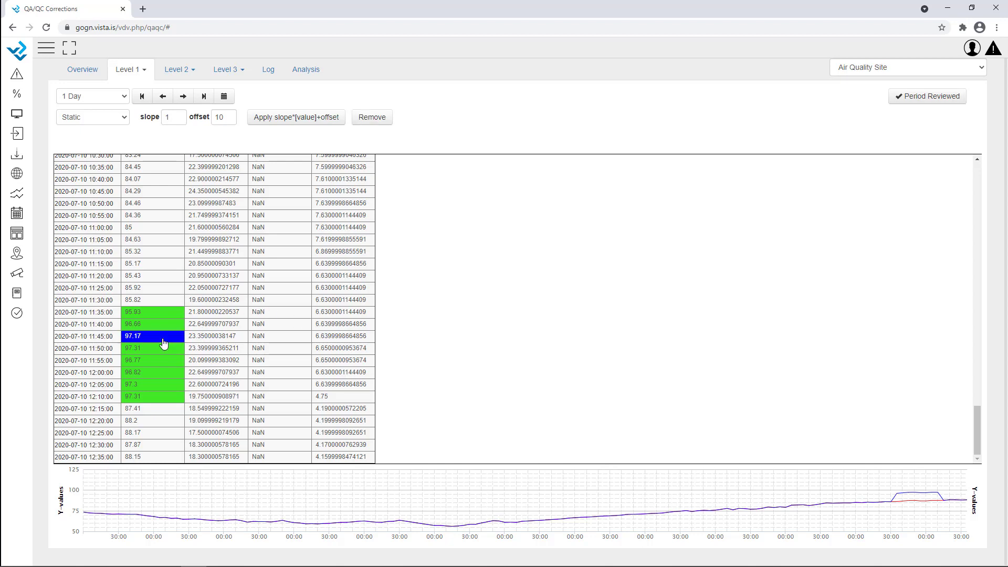
left_click(152, 373, "shift")
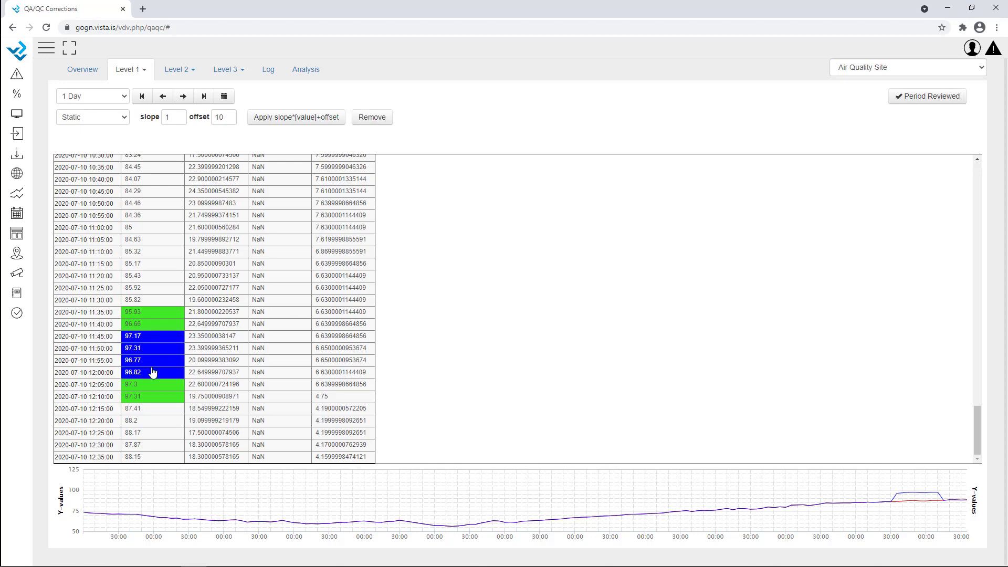
left_click(386, 120)
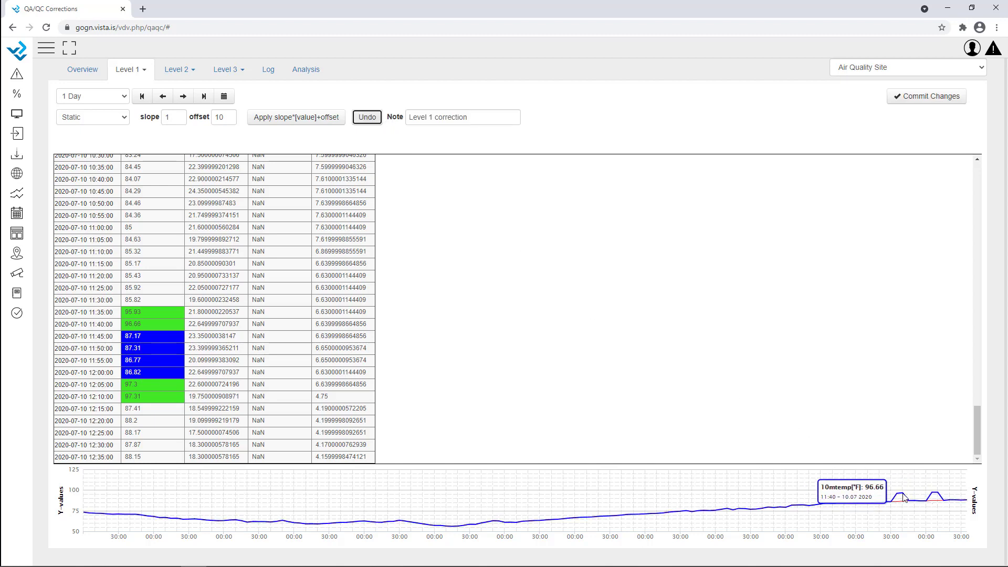
Step: Change the note to "Level 1 correction undone", commit the removal, and clear the 10mtemp selection
left_click(472, 118)
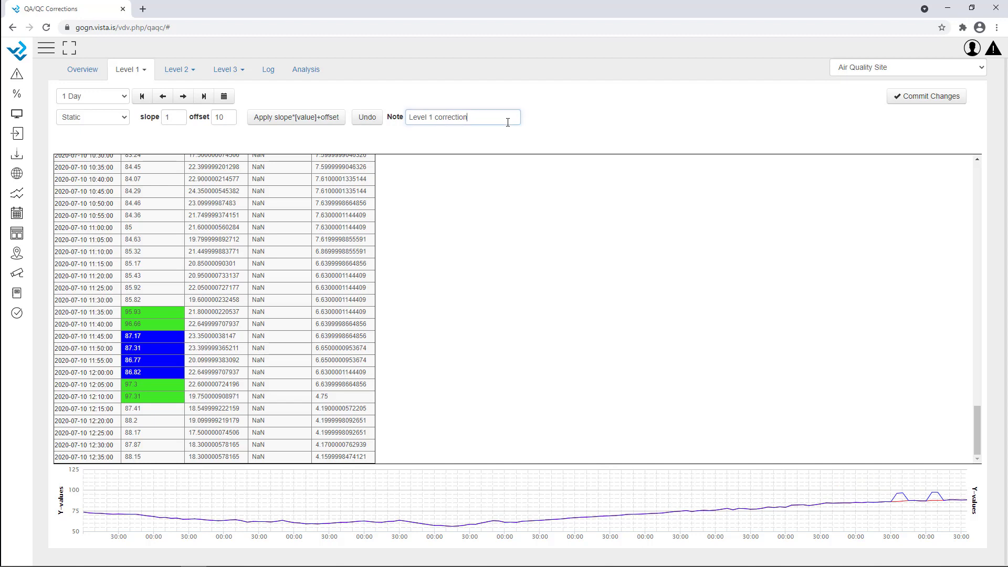
left_click_drag(455, 119, 470, 116)
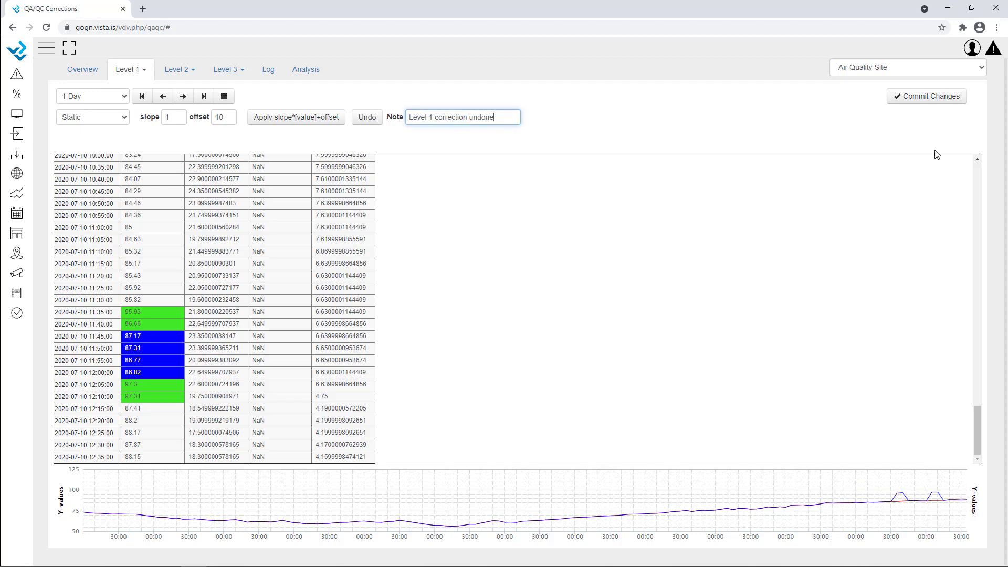
left_click(954, 96)
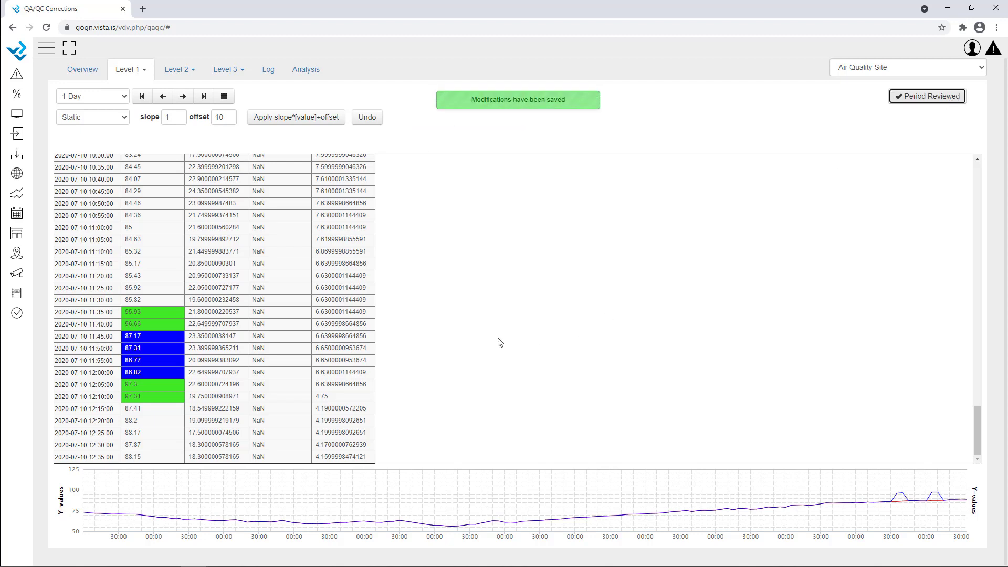
left_click(279, 313)
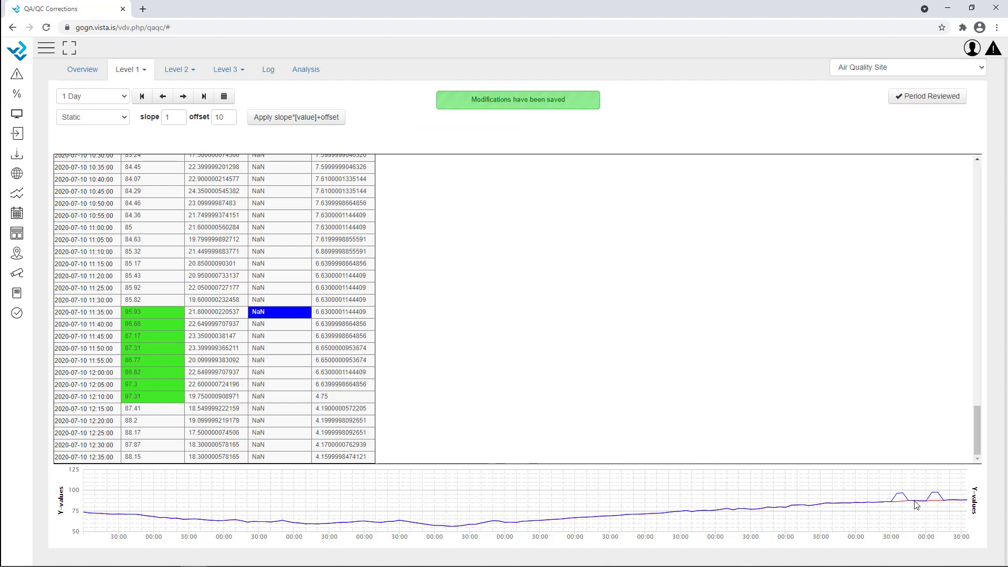
mouse_move(911, 503)
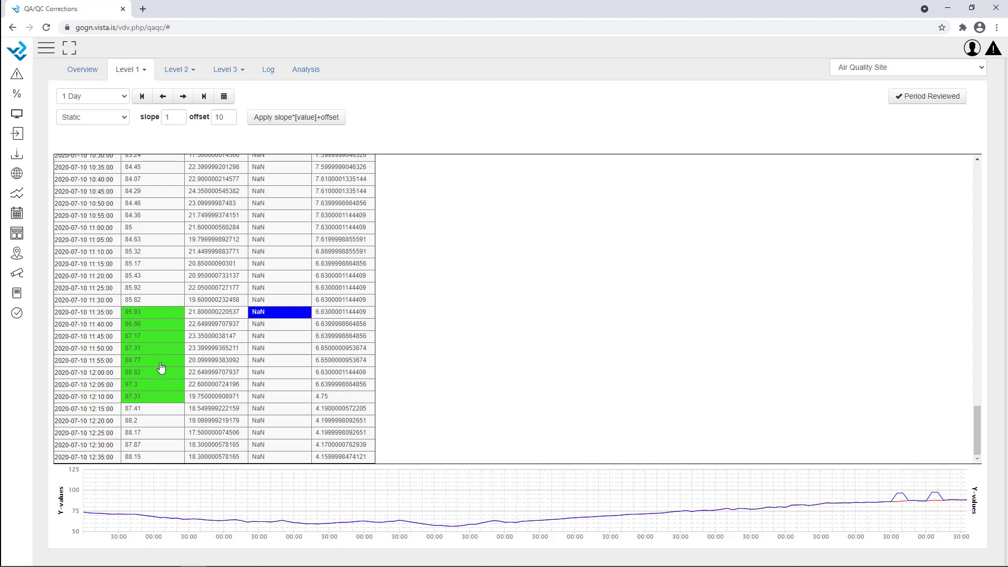
left_click(157, 346)
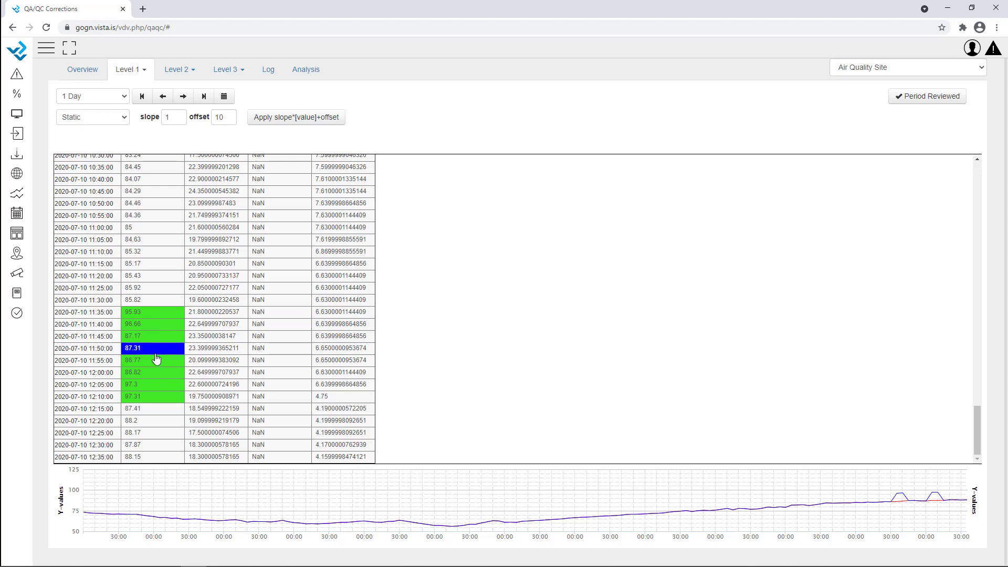
left_click(157, 362)
left_click(160, 374)
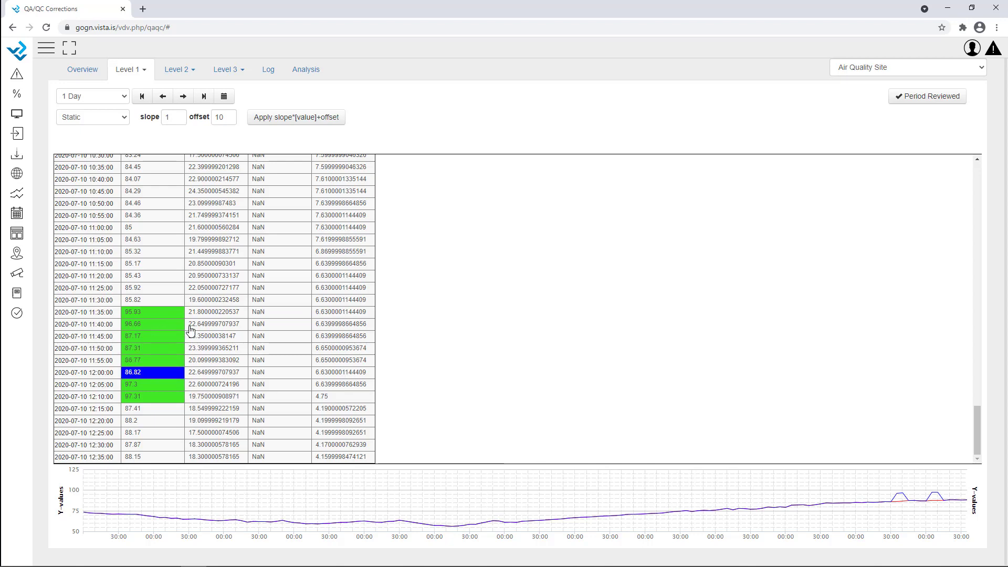
Step: Replace the 10mtemp chart with the PM2.5 column and zoom in on about 06:50 to 08:00
scroll(200, 329, "up", 6)
scroll(212, 330, "up", 18)
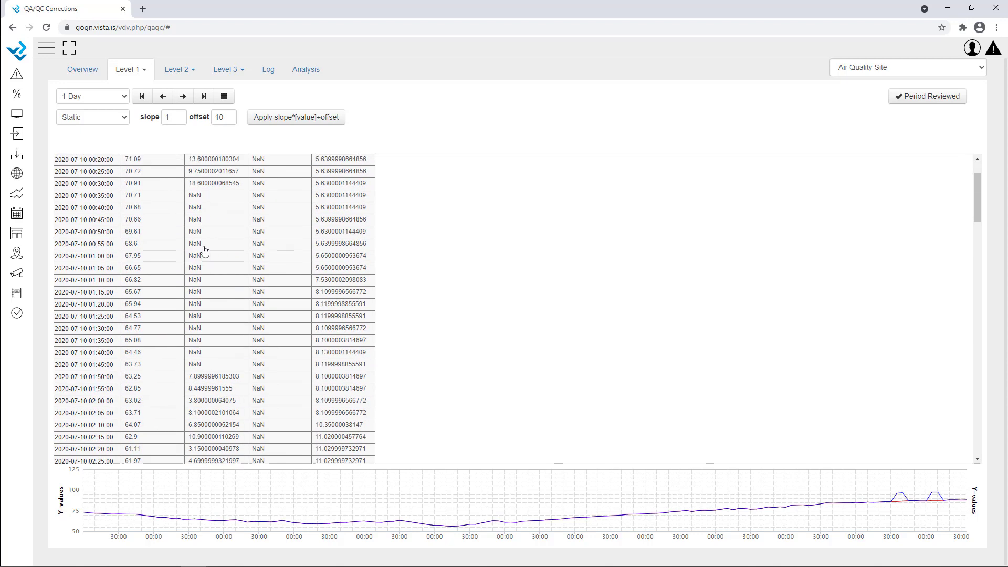
left_click(169, 161)
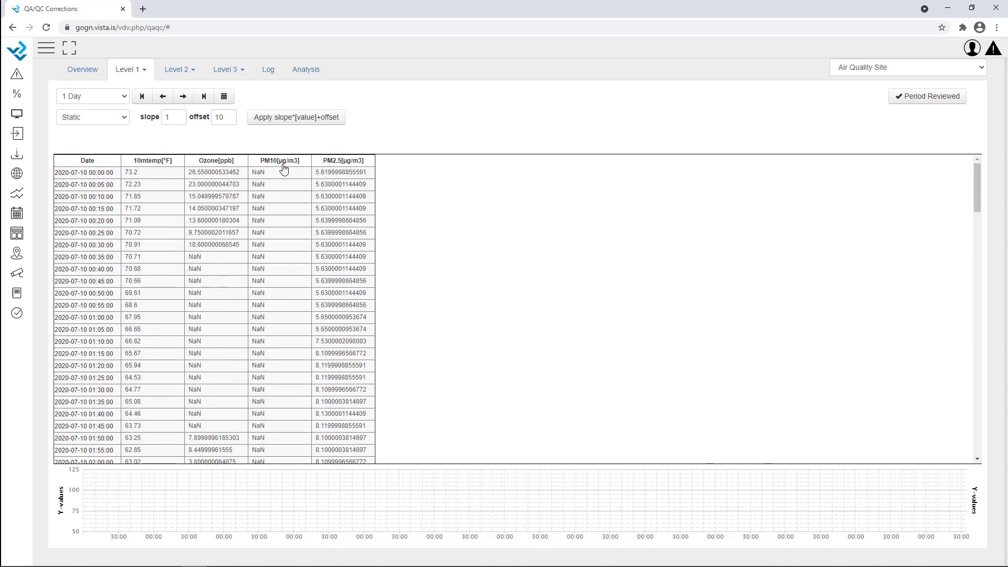
left_click(223, 164)
left_click(236, 163)
left_click(372, 164)
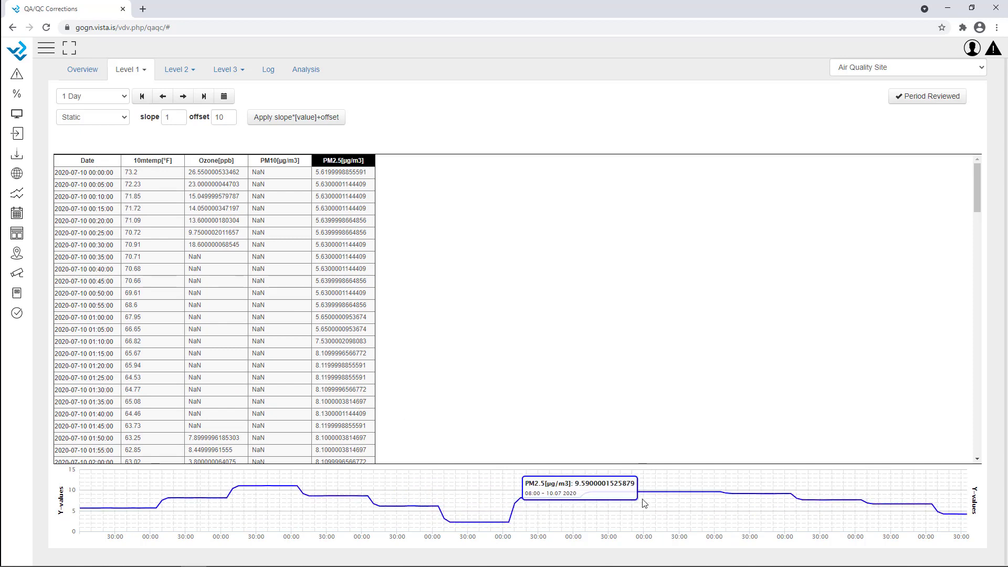
left_click_drag(556, 495, 647, 488)
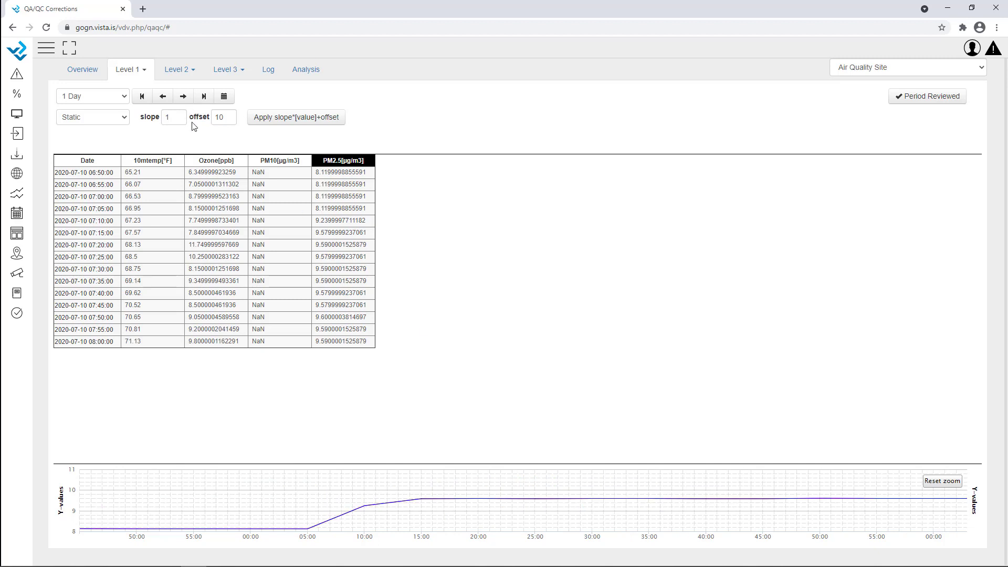
Step: Apply a static correction with slope 1 and offset 5 to the PM2.5 readings from 06:55 to 07:40, and reset the zoom
left_click_drag(226, 117, 215, 119)
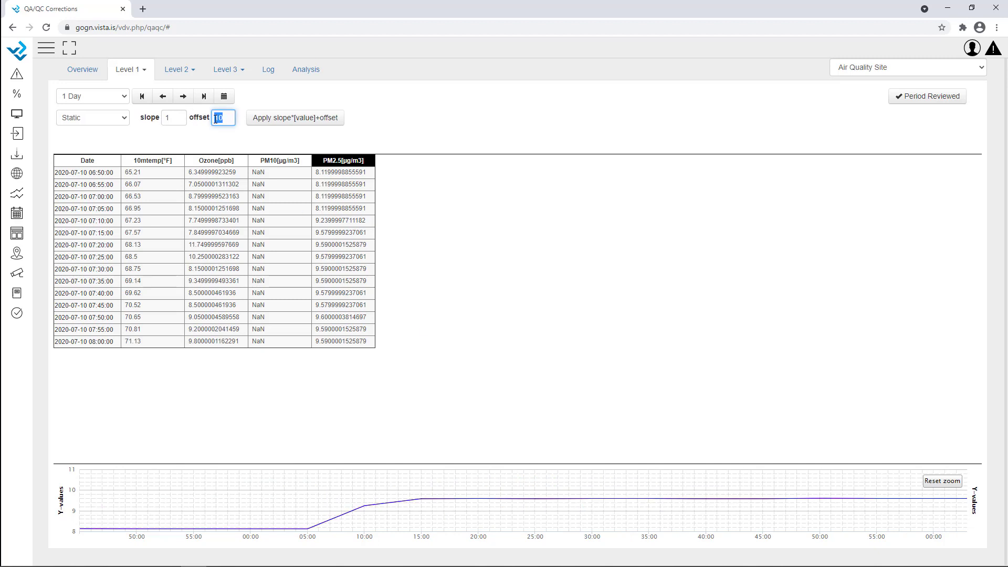
type("5")
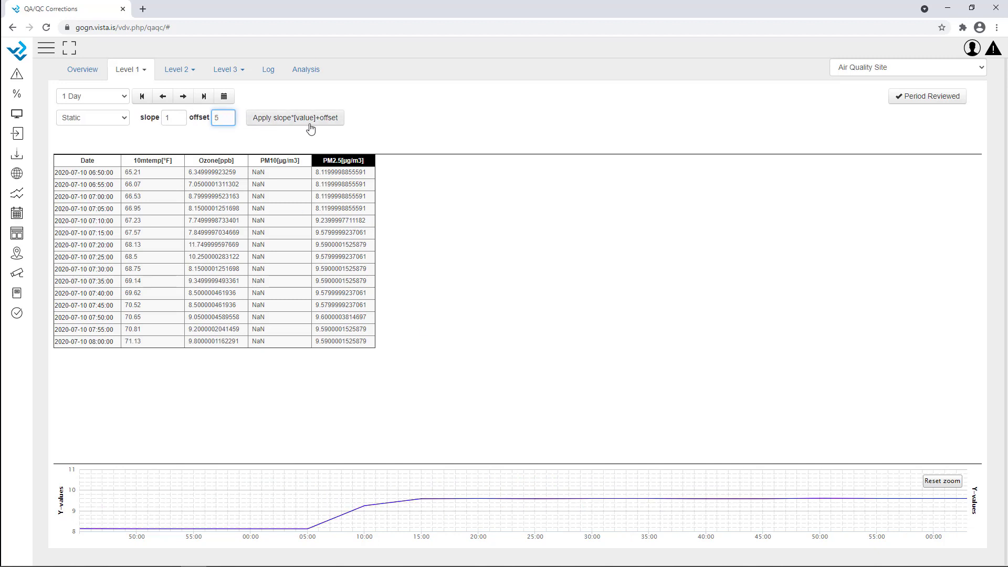
left_click(326, 124)
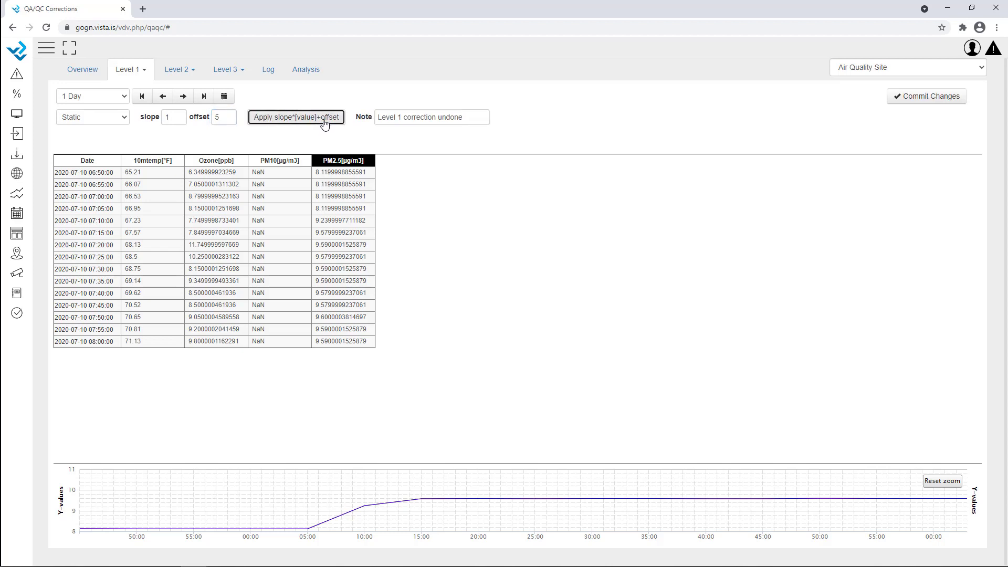
left_click(357, 184)
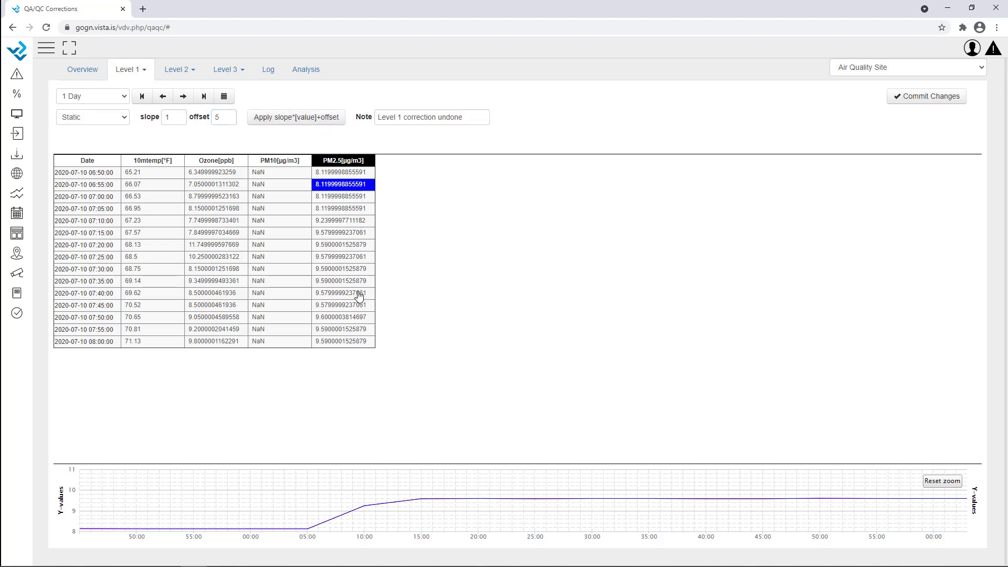
left_click(359, 295, "shift")
left_click(277, 119)
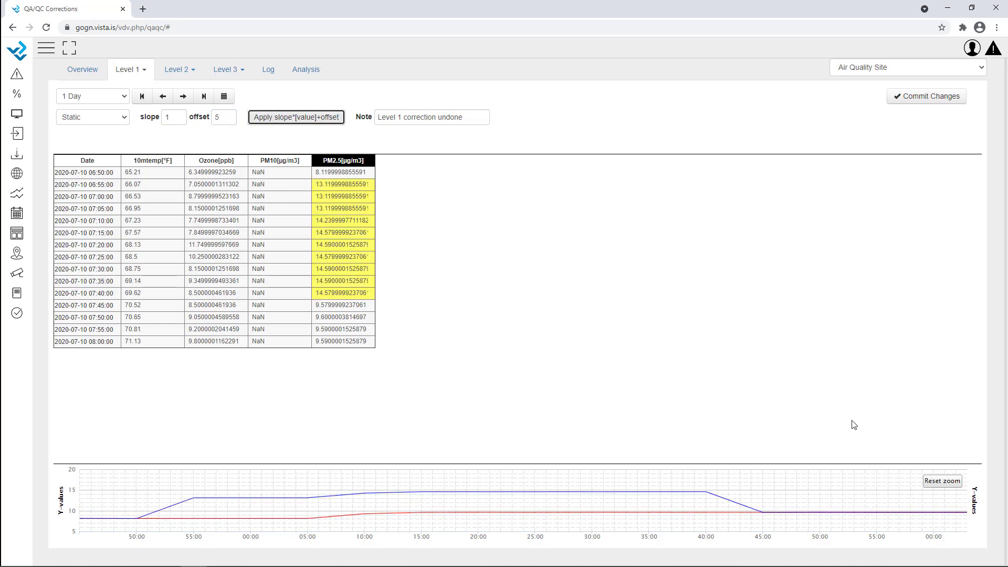
left_click(956, 487)
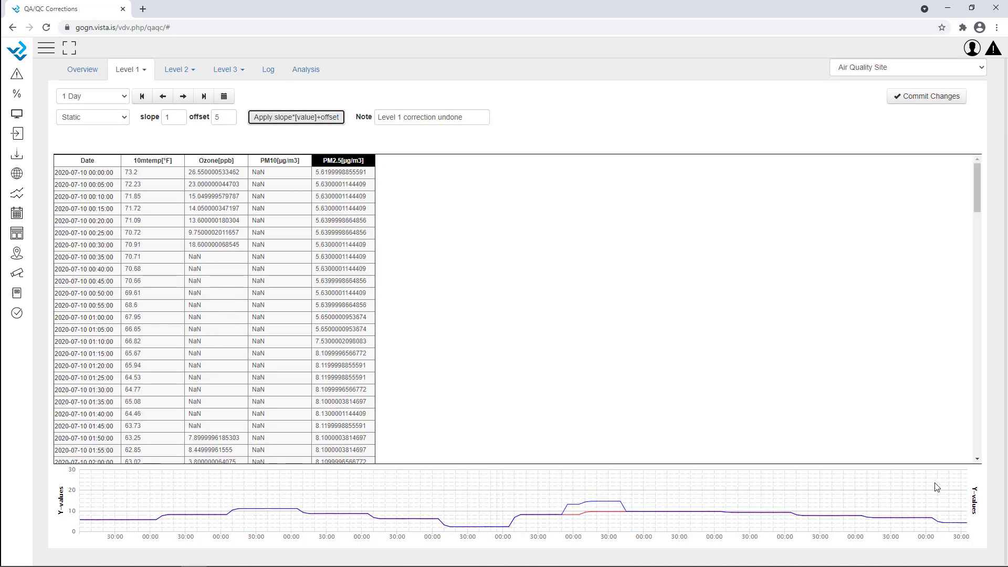
Step: Shorten the PM2.5 correction's note to "Level 1 correction" and commit the changes
left_click(465, 118)
left_click_drag(464, 119, 443, 120)
key("BackSpace")
key("BackSpace")
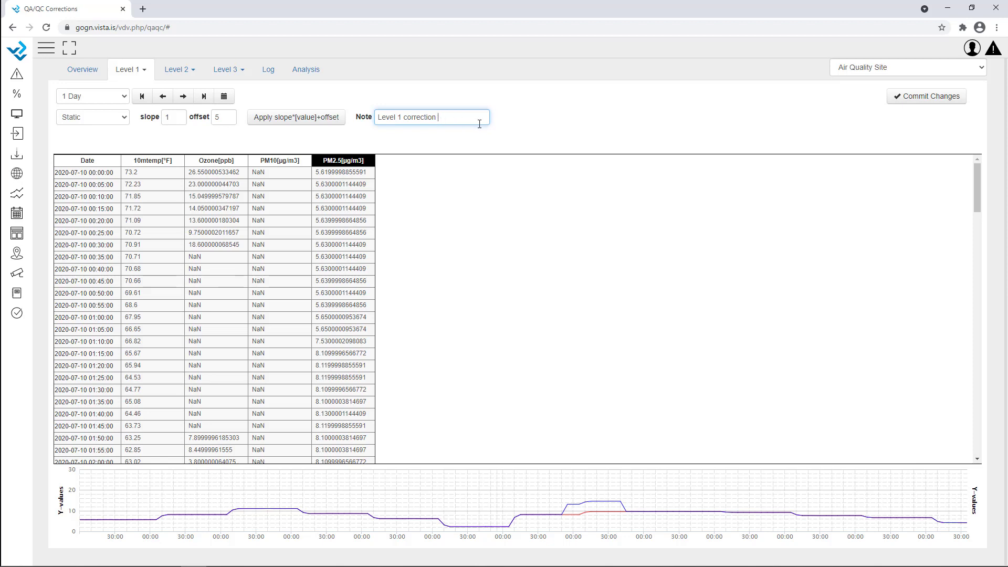
left_click(942, 99)
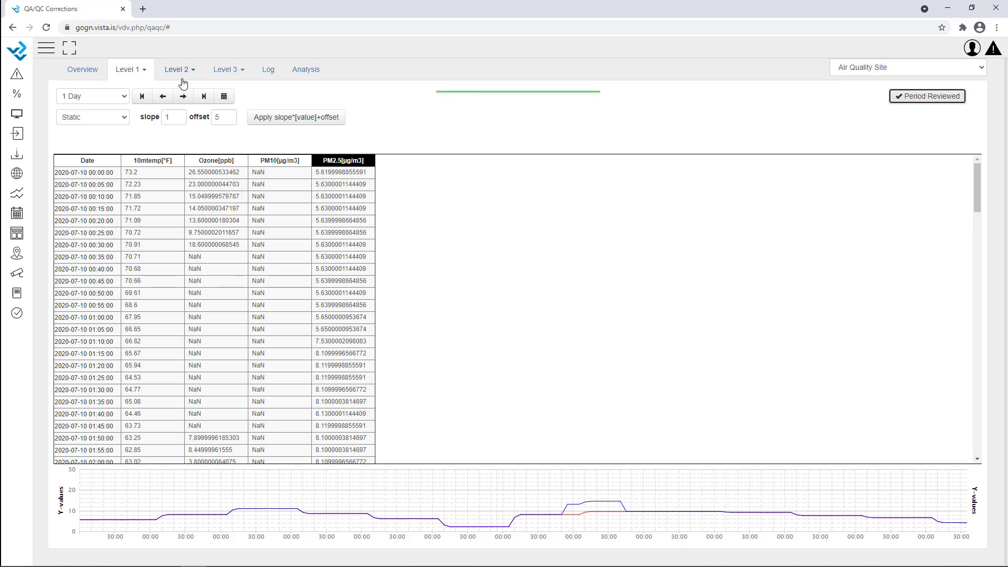
Step: Open the Level 1 Bulk Edit and set the period's start date to 2020-07-06
left_click(146, 71)
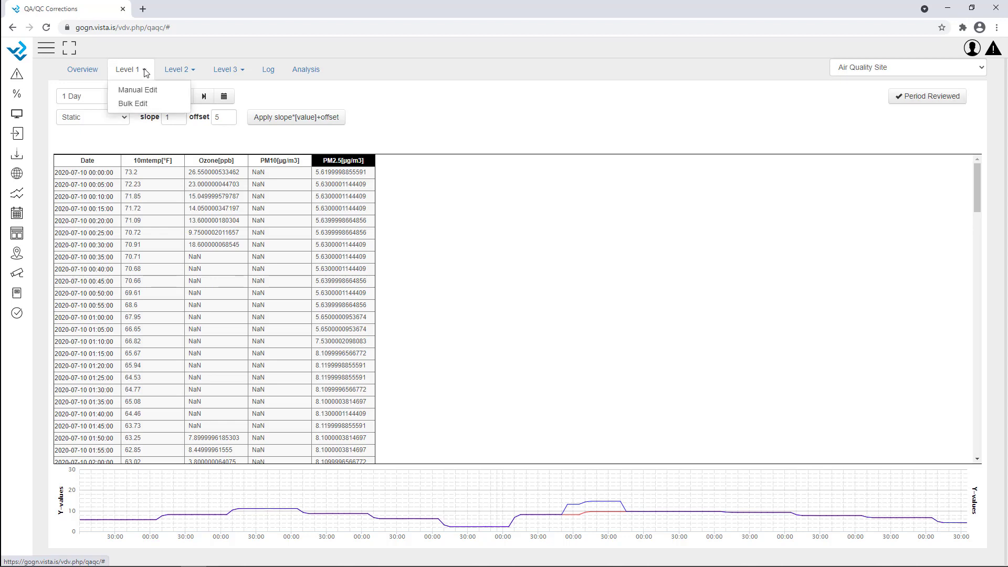
left_click(143, 105)
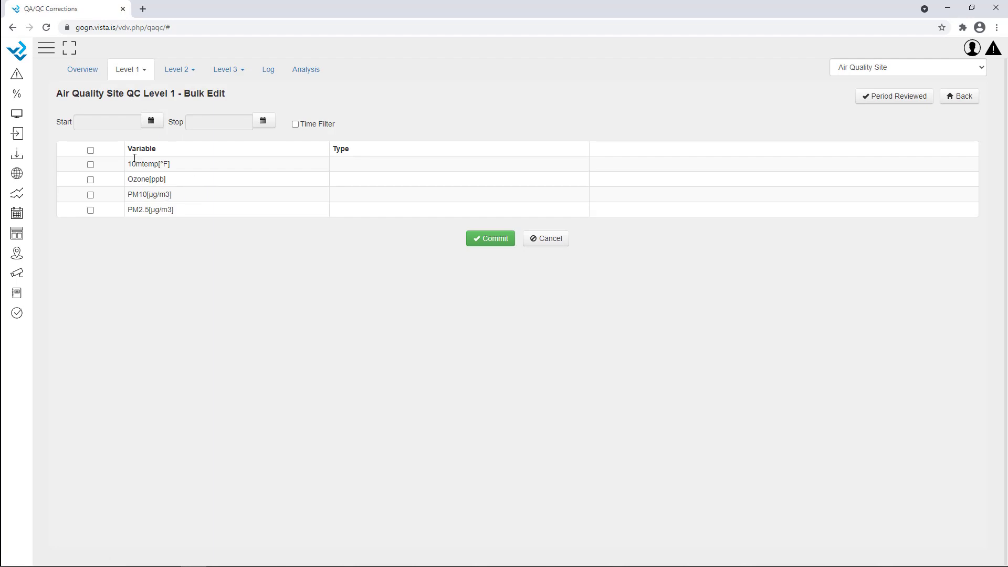
left_click(152, 120)
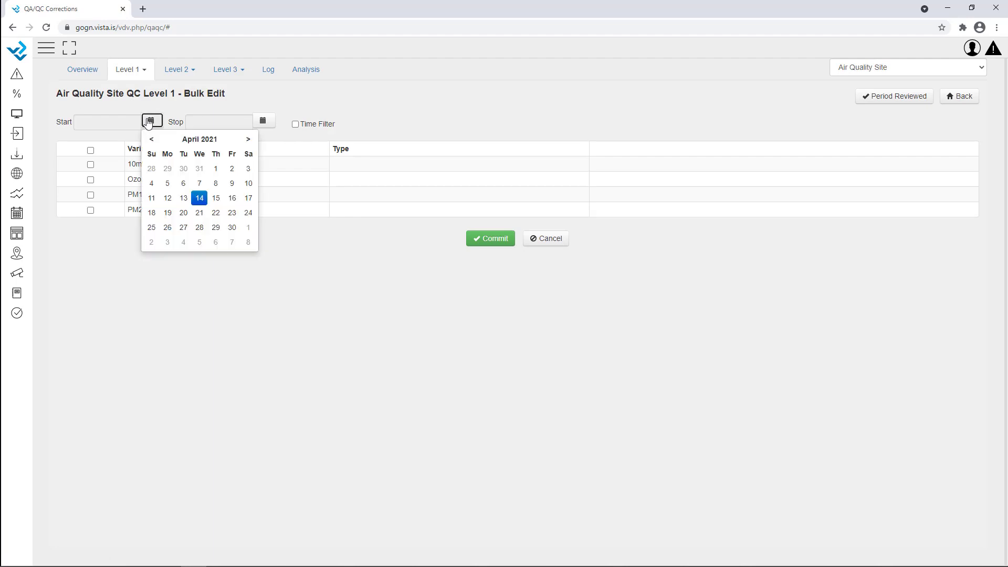
left_click(198, 140)
left_click(153, 140)
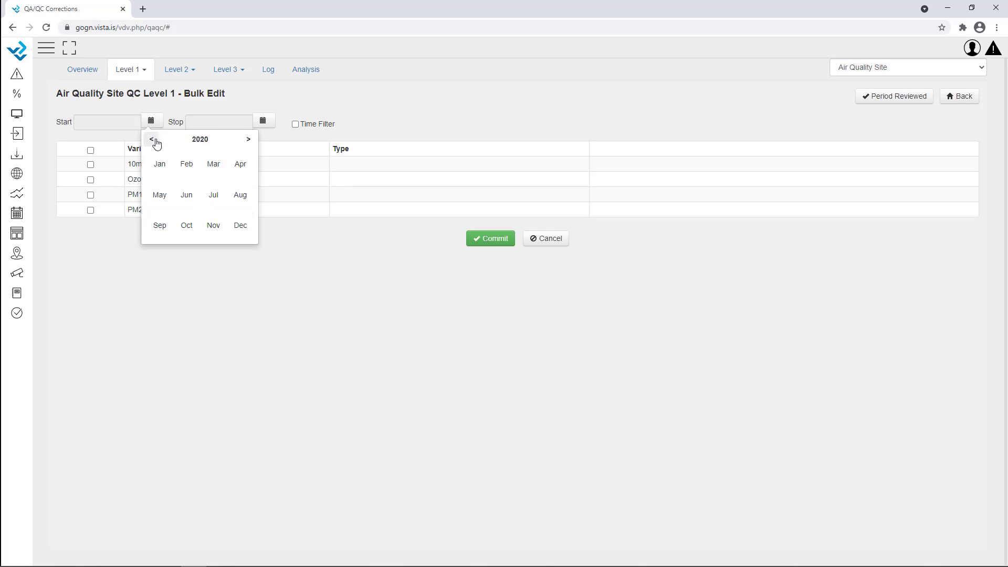
left_click(214, 202)
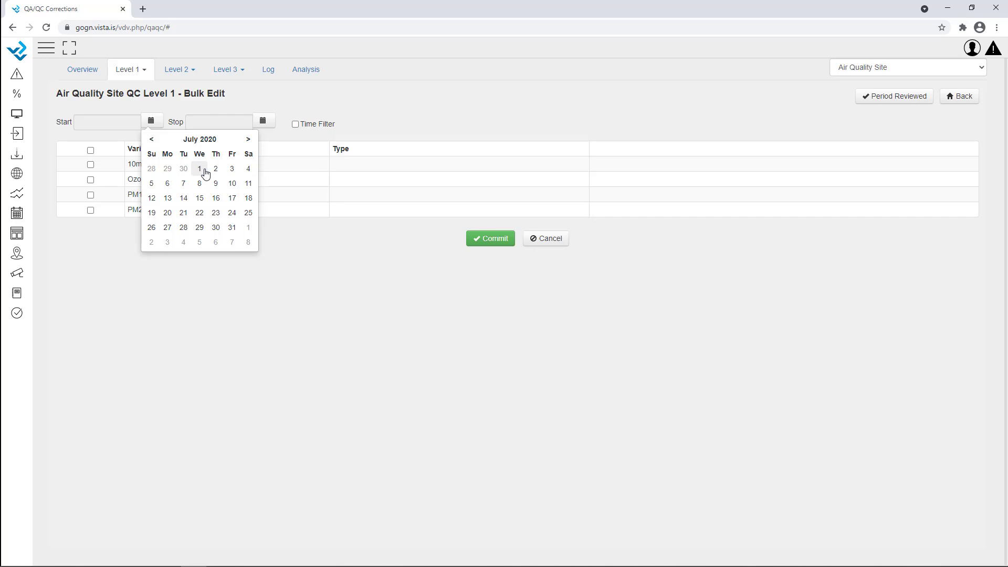
left_click(168, 184)
Step: Set the bulk edit period's stop date to 2020-07-08
left_click(261, 121)
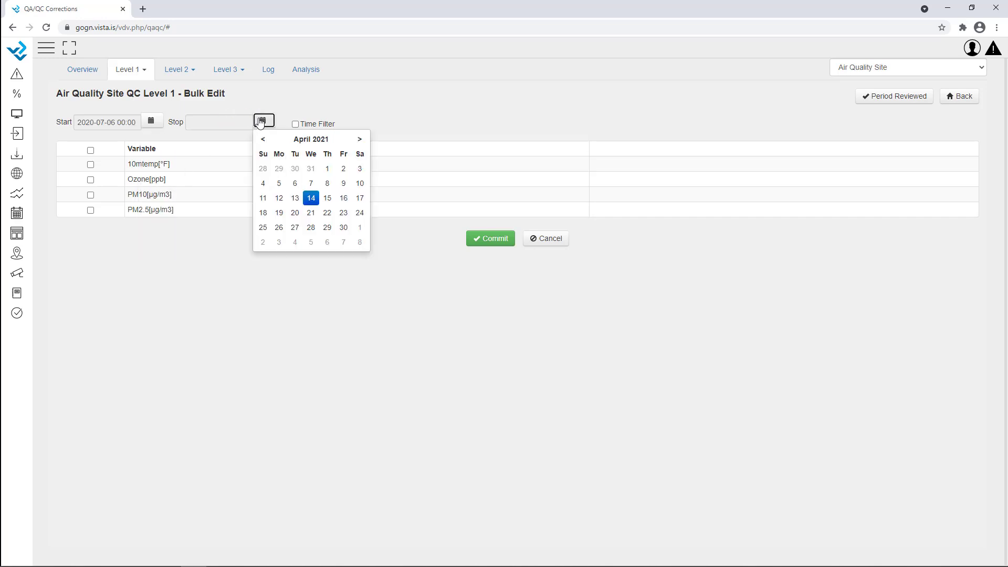
left_click(295, 140)
left_click(263, 139)
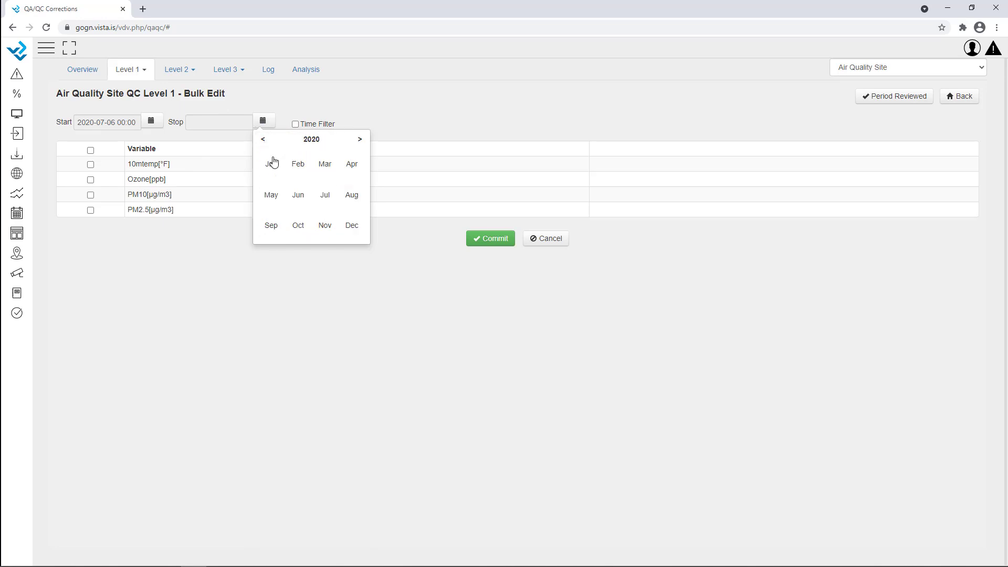
left_click(317, 197)
left_click(310, 187)
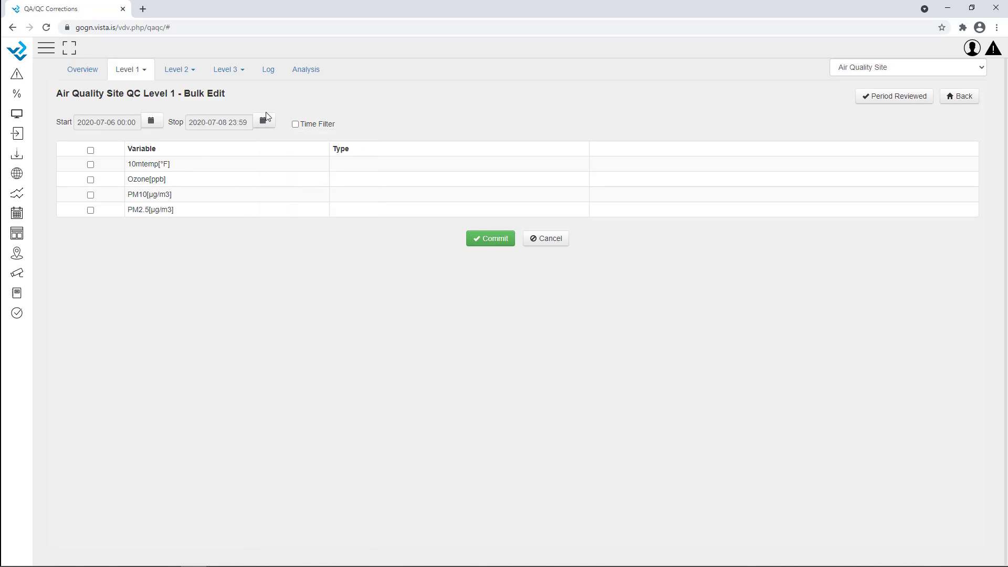
Step: Commit a static bulk correction for Ozone with slope 1, offset 20 and the note "Bulk update"
left_click(91, 180)
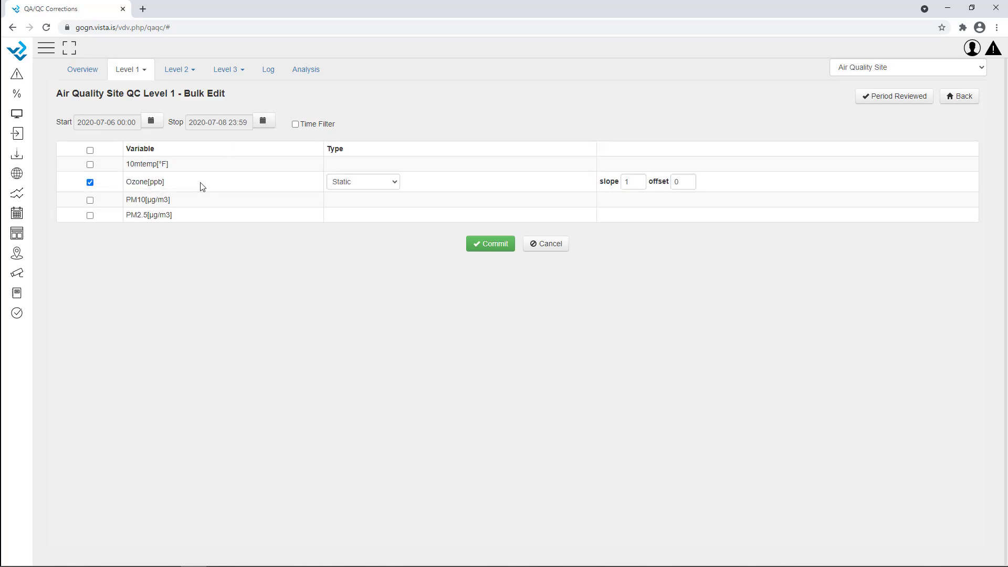
double_click(676, 181)
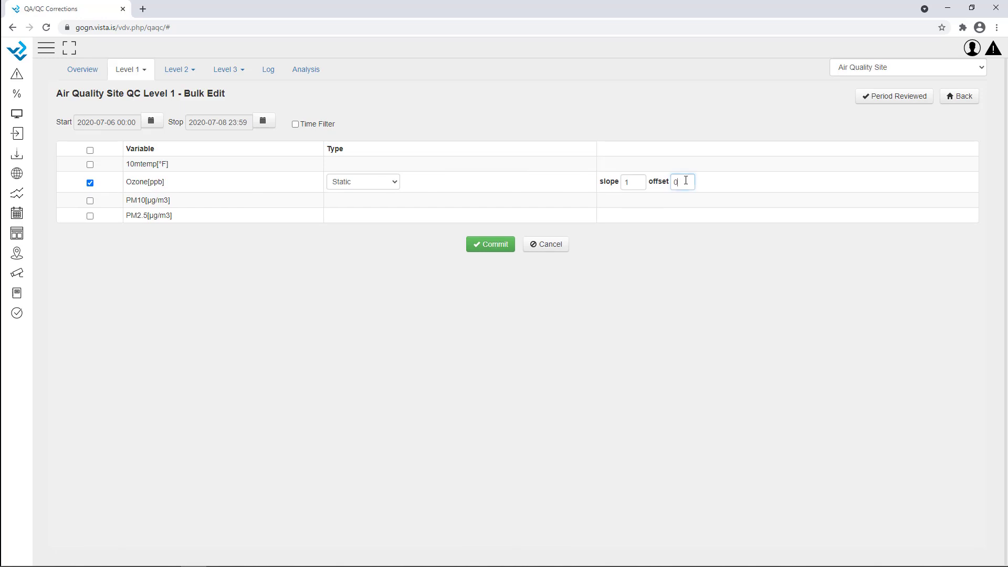
type("20")
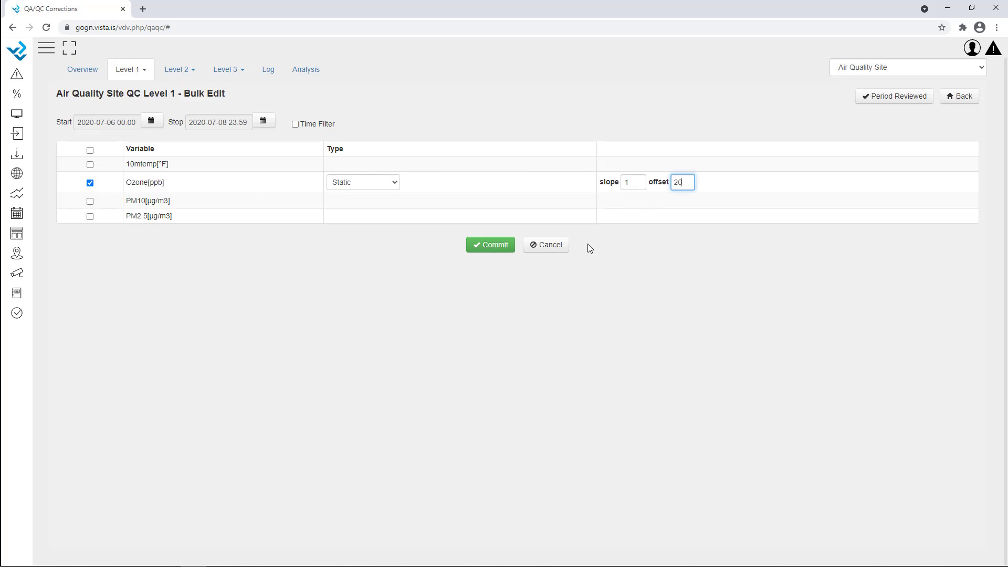
left_click(505, 247)
left_click(410, 368)
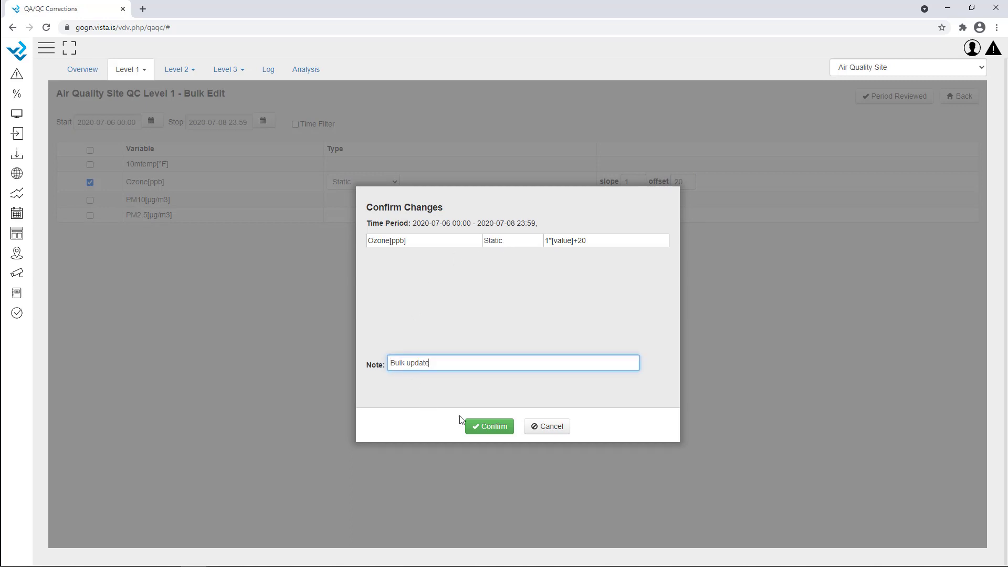
left_click(487, 427)
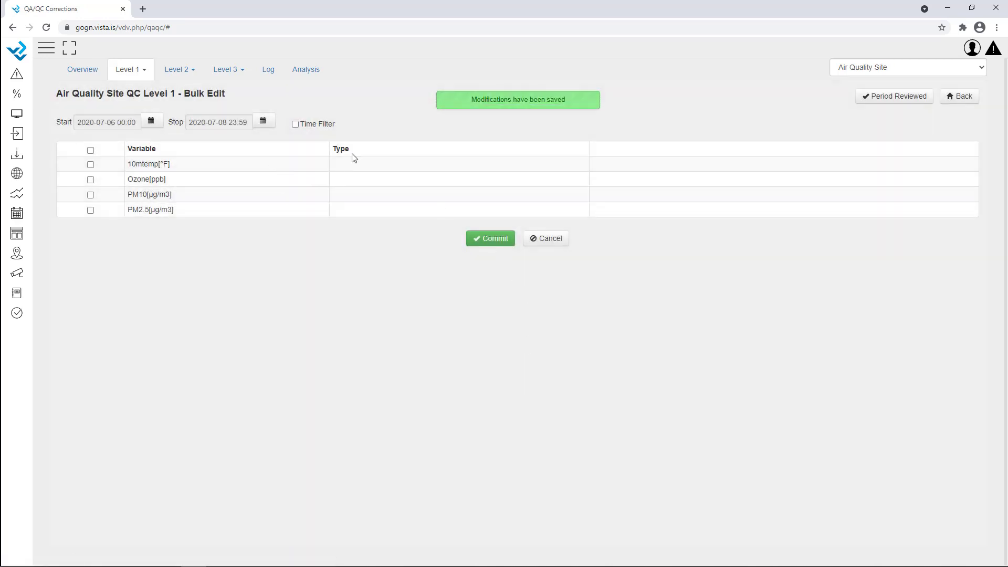
Step: Open the Level 1 Manual Edit, go back to 2020-07-08 and check the bulk-corrected Ozone values in the table and chart
left_click(140, 72)
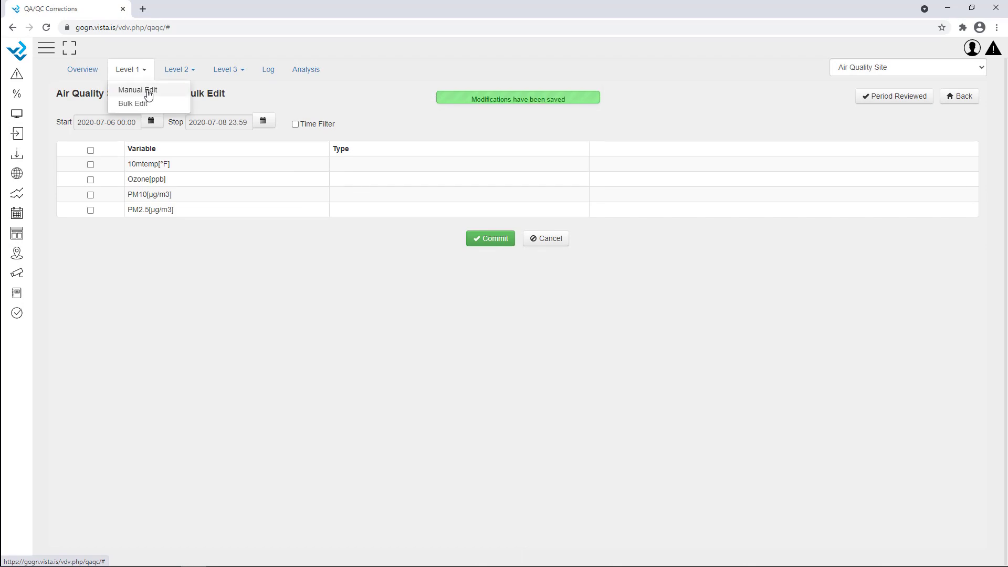
left_click(146, 95)
left_click(163, 98)
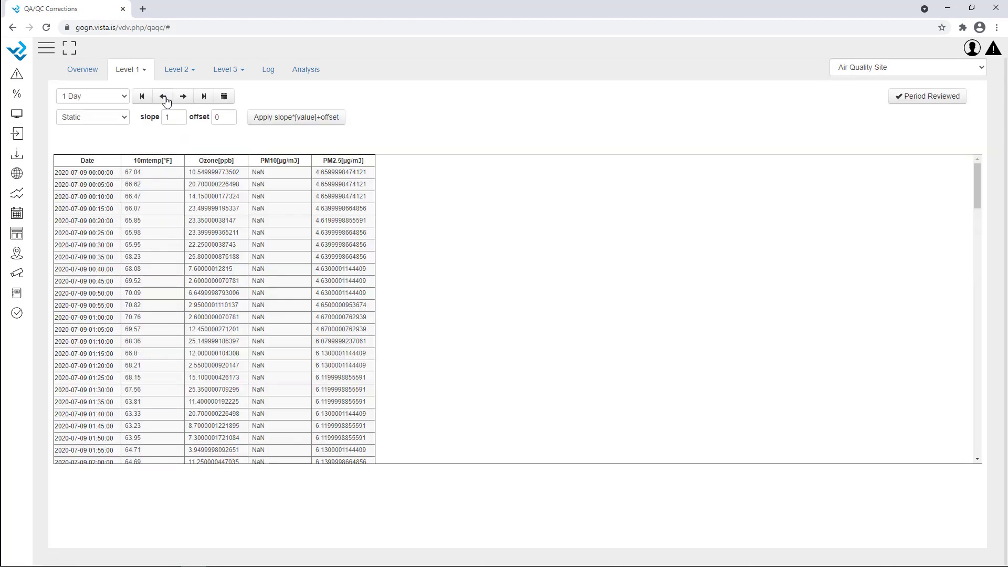
left_click(164, 98)
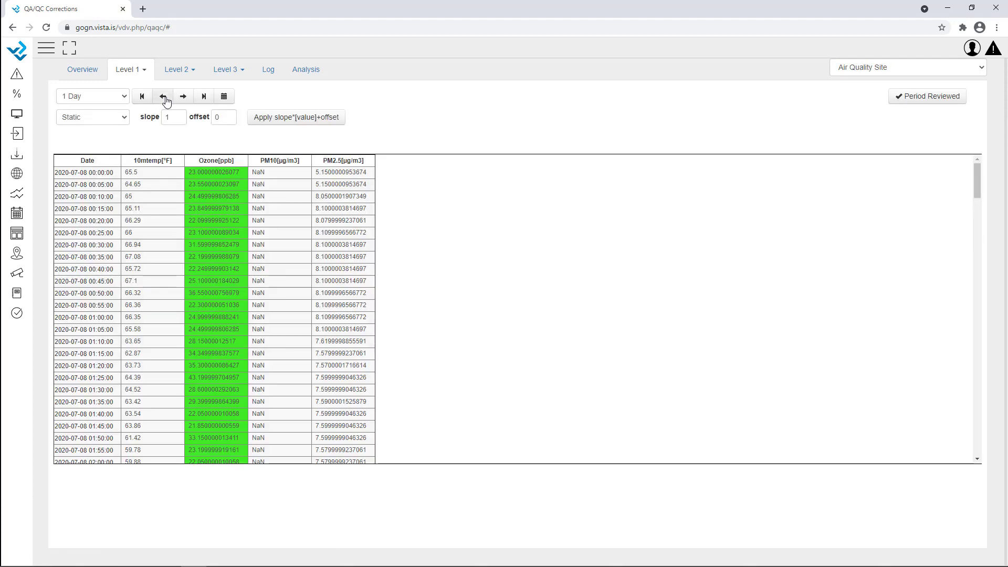
left_click(152, 169)
left_click(208, 169)
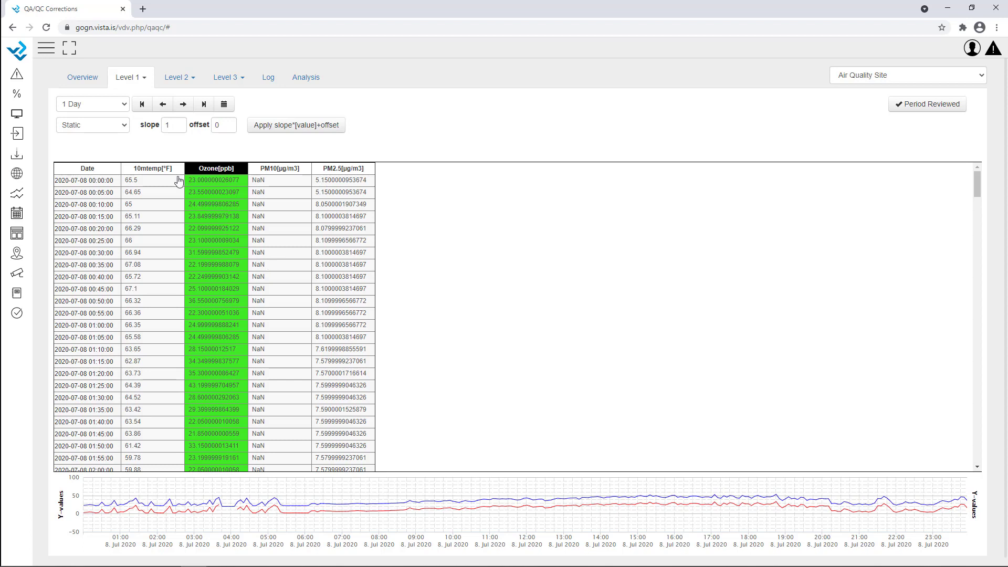
left_click(199, 170)
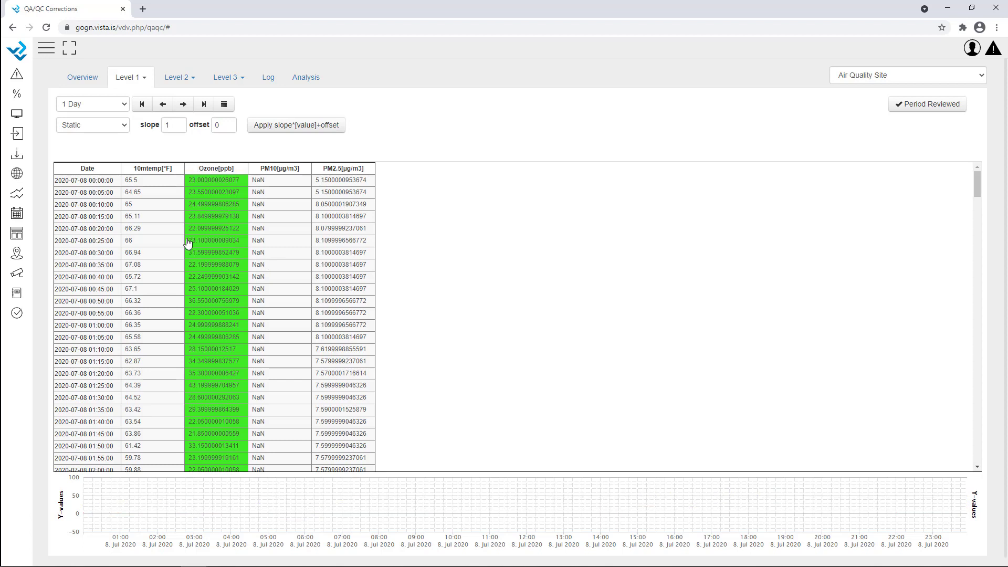
Step: Go to the last day, 2020-07-10, with 10mtemp plotted and set the correction type to Time Varying
left_click(203, 105)
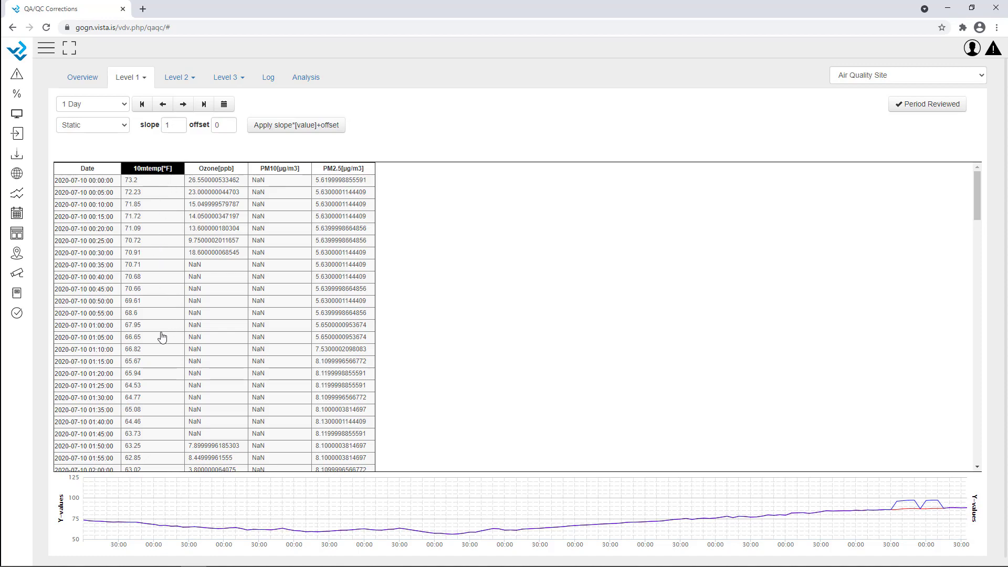
scroll(163, 340, "down", 20)
scroll(162, 339, "up", 7)
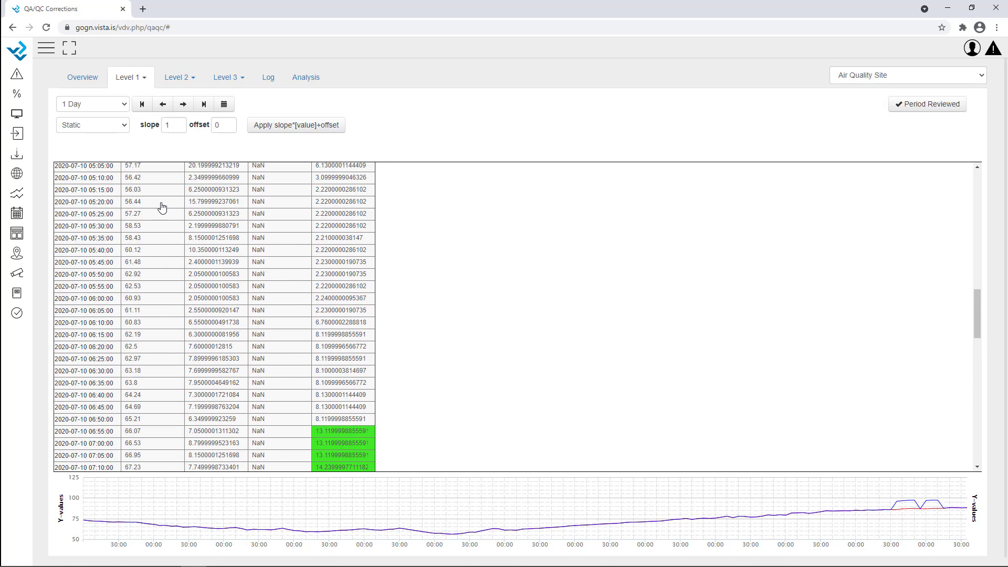
scroll(162, 203, "up", 3)
left_click(121, 124)
left_click(83, 147)
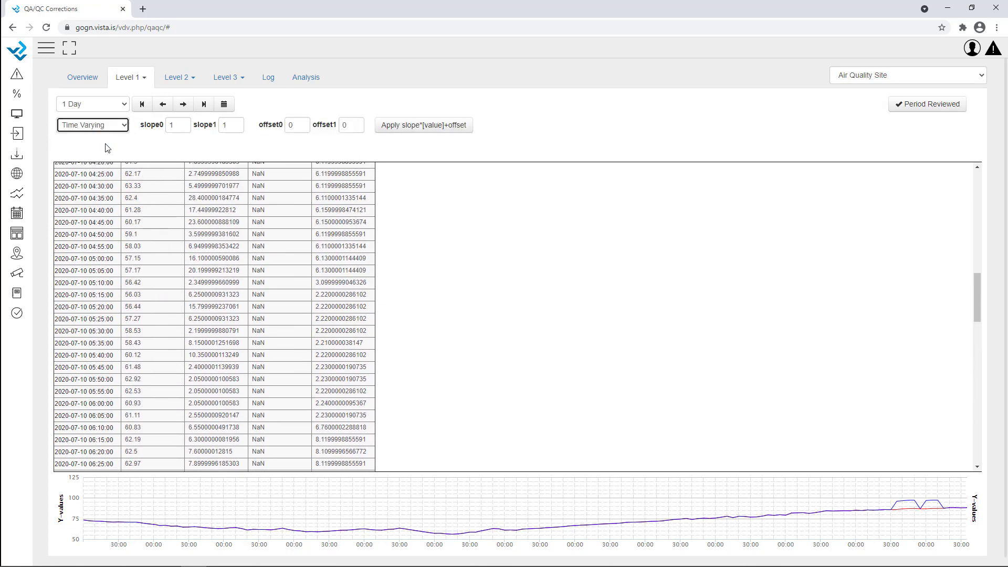
Step: Apply a time-varying correction with offset1 20 to the 10mtemp values from 06:05 to 11:10 on 2020-07-10
left_click(165, 210)
scroll(170, 335, "down", 3)
scroll(169, 335, "down", 10)
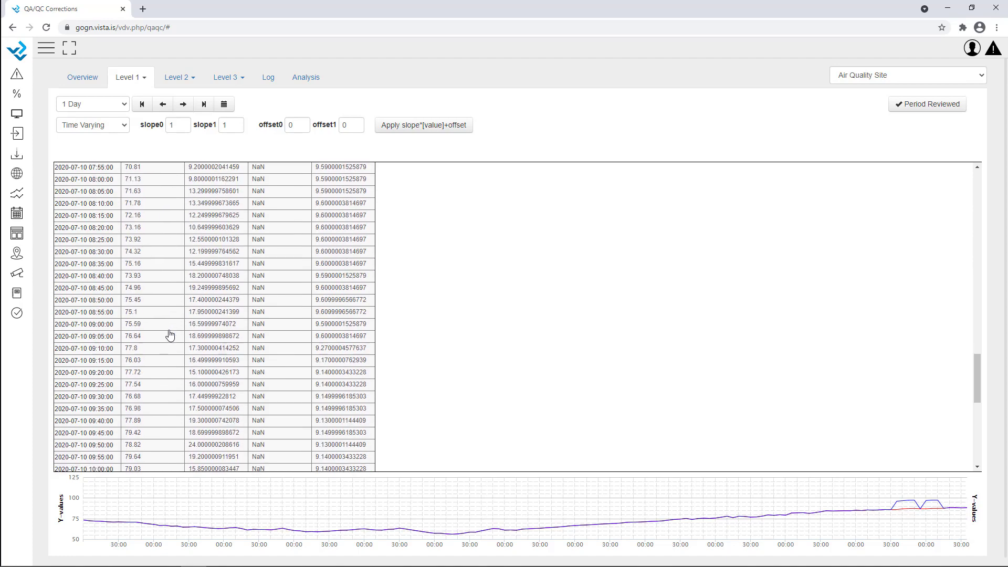
left_click(164, 368, "shift")
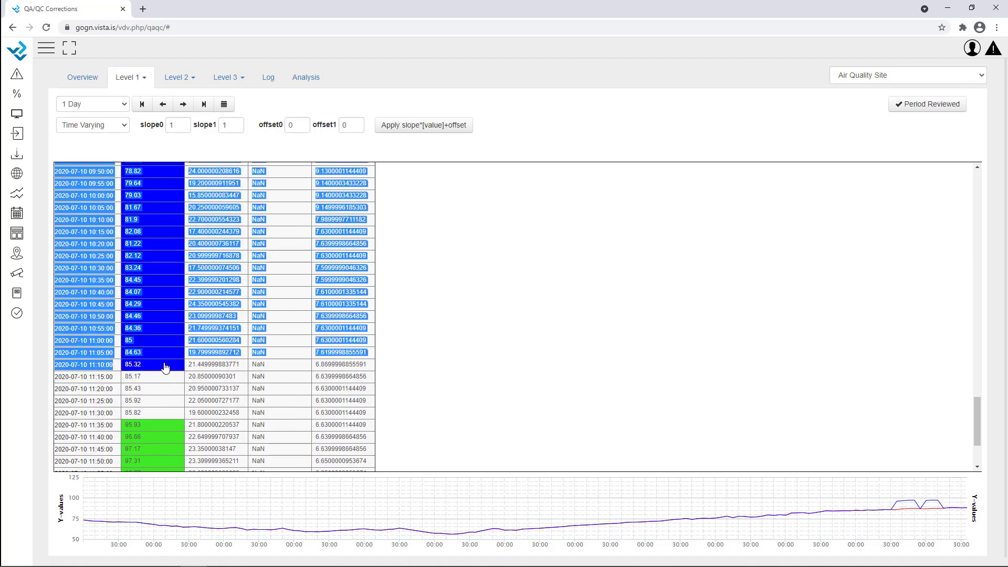
left_click(165, 370)
scroll(164, 315, "up", 10)
left_click(161, 260, "shift")
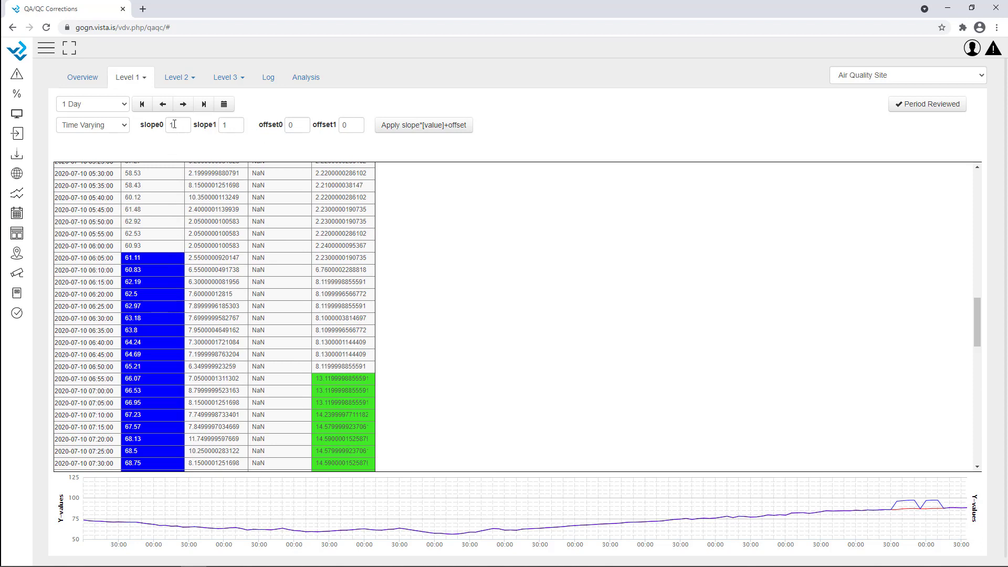
double_click(345, 124)
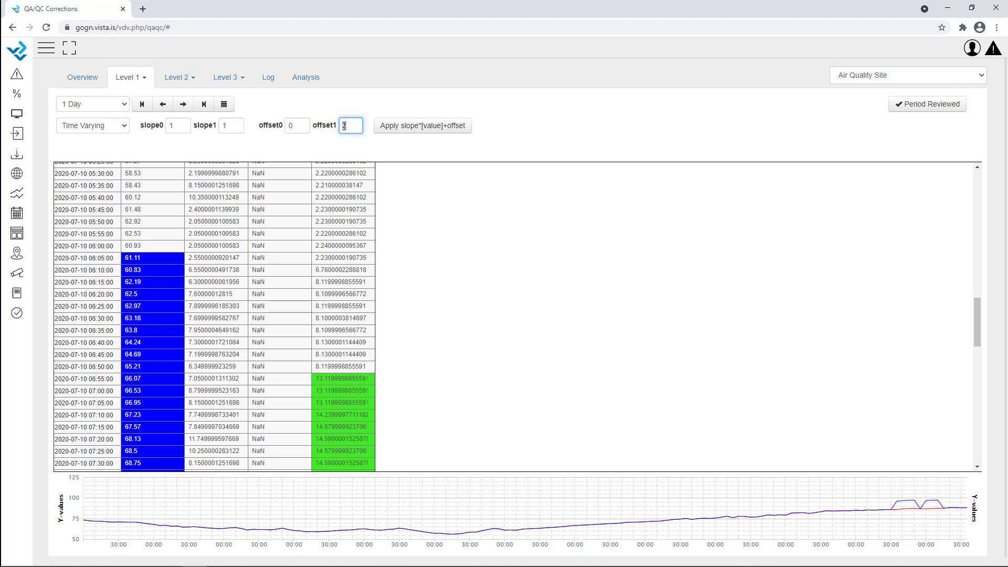
left_click(415, 129)
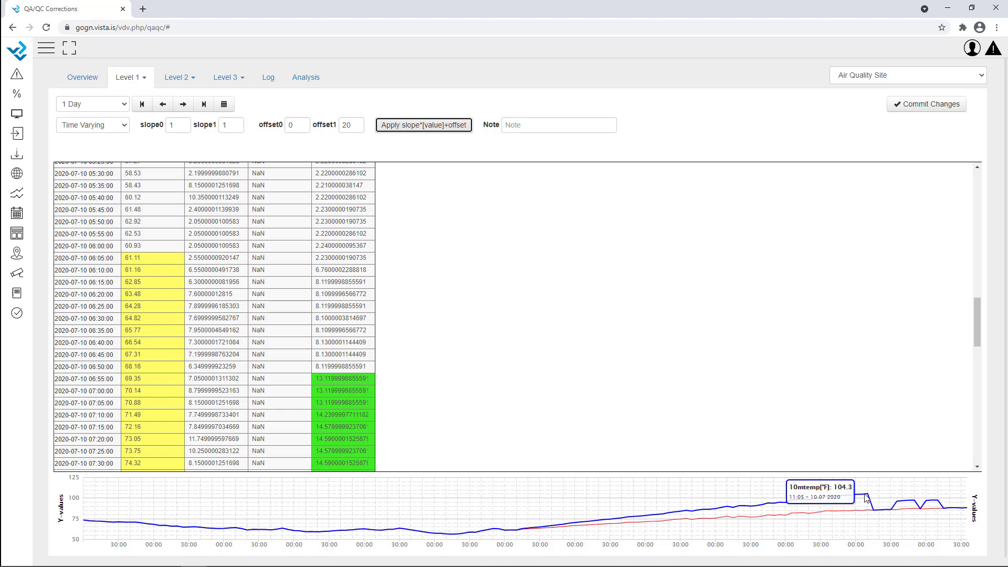
Step: Add an update note to the 10mtemp correction, commit the changes and check the corrected rows
left_click(534, 120)
type("tima update")
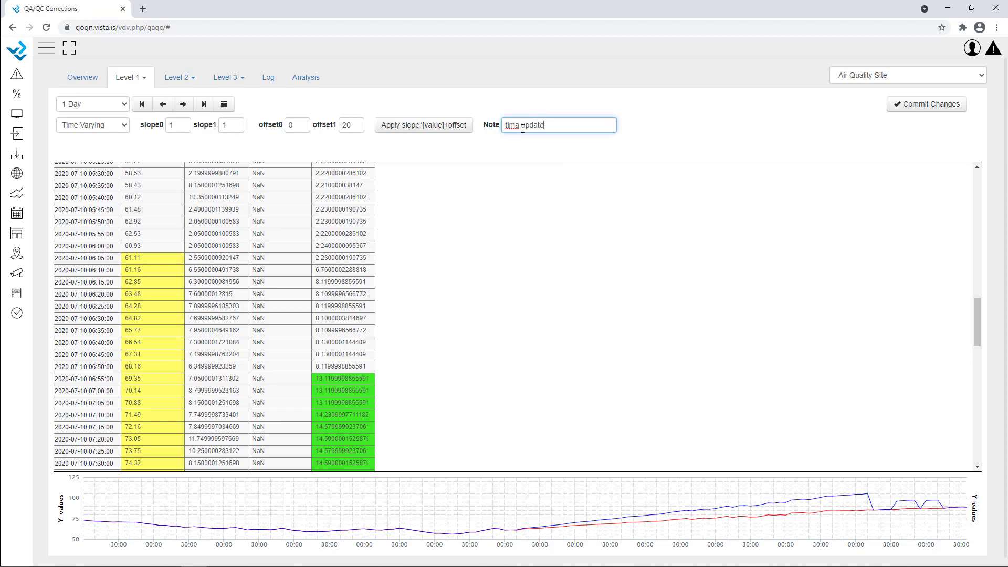
key("BackSpace")
left_click(952, 110)
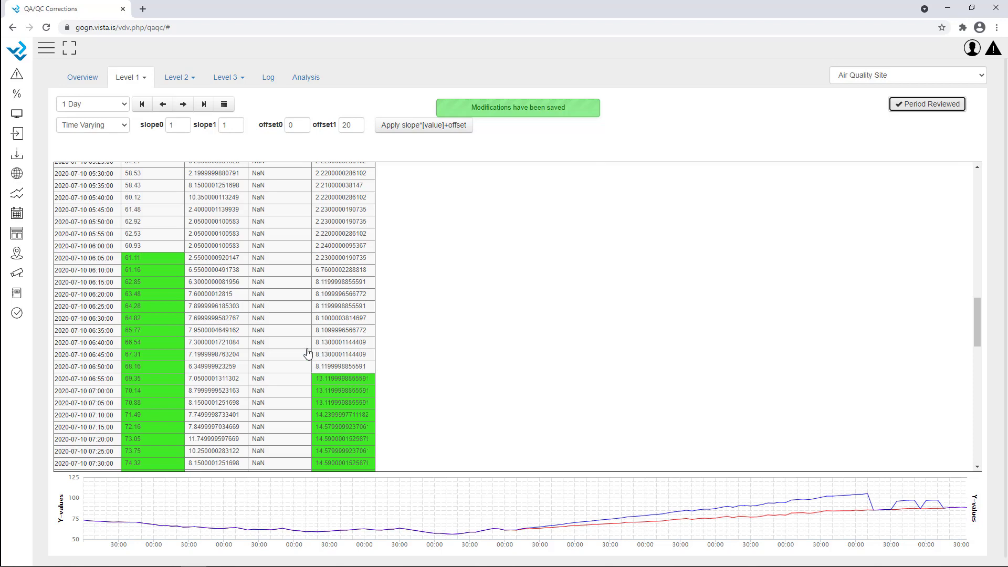
scroll(308, 351, "up", 10)
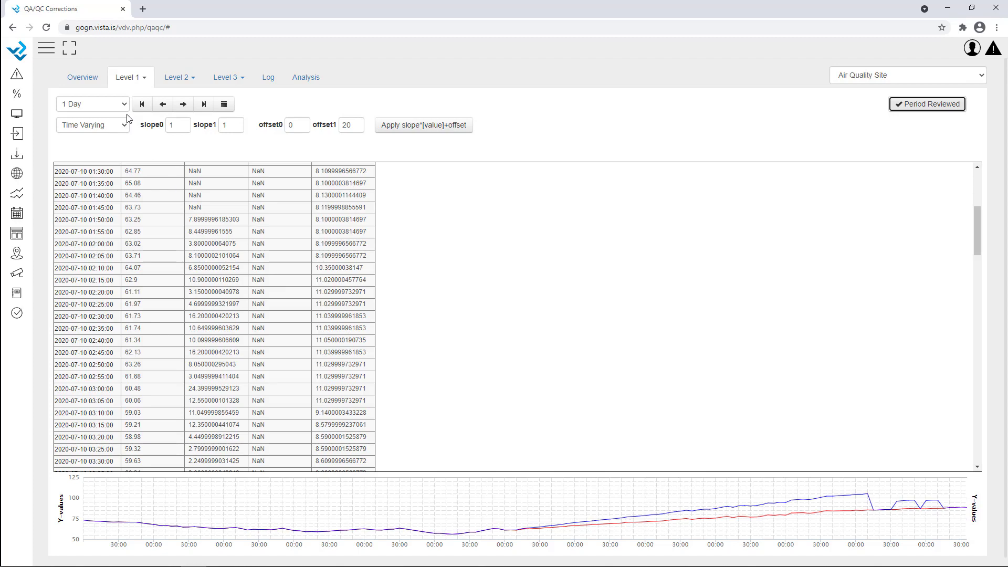
scroll(264, 339, "down", 2)
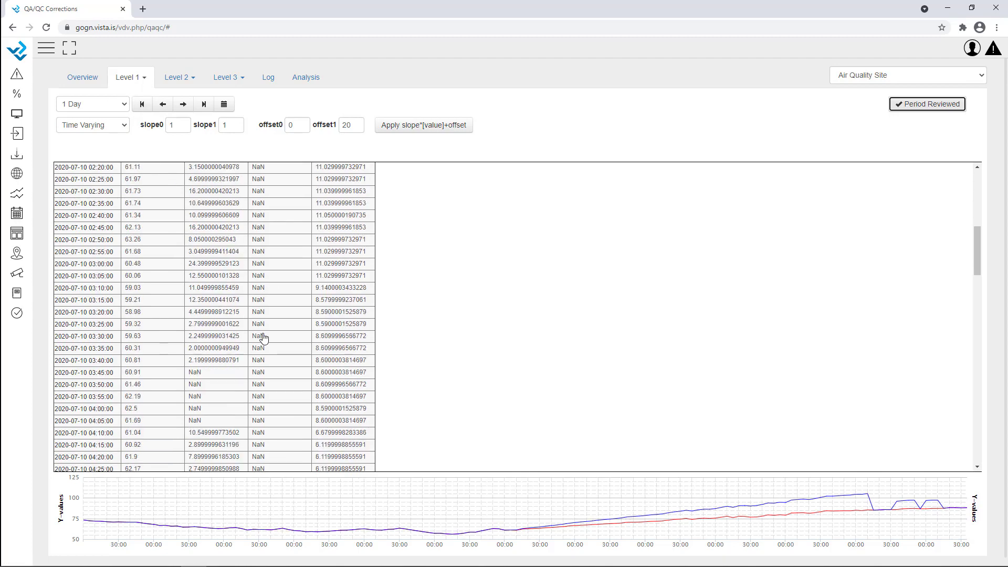
scroll(264, 338, "down", 20)
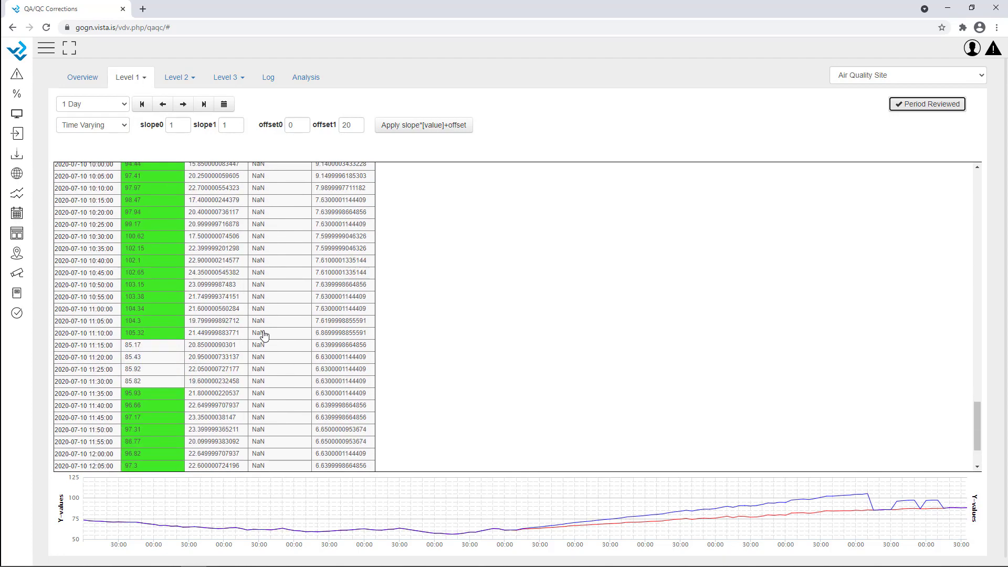
scroll(264, 336, "up", 20)
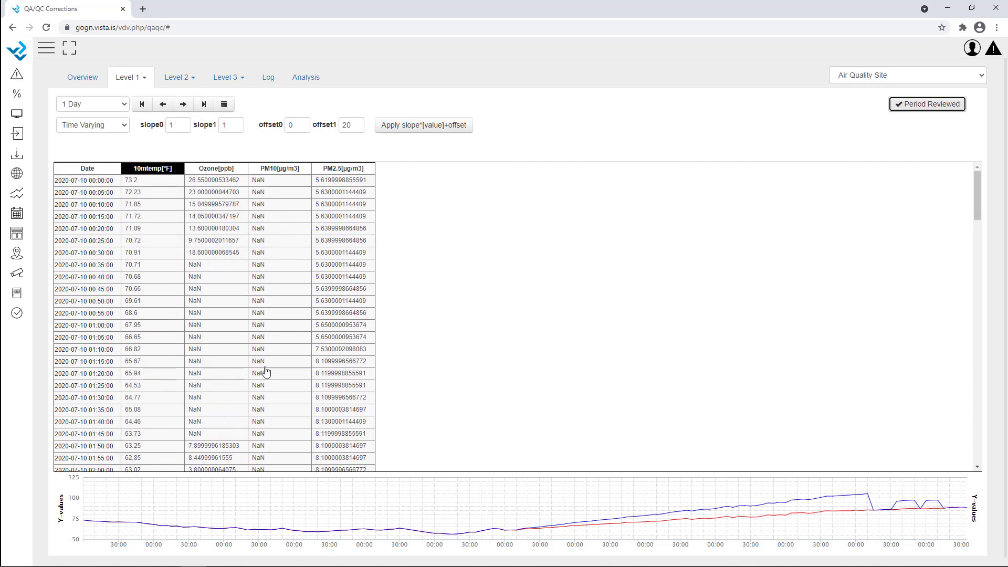
left_click(179, 80)
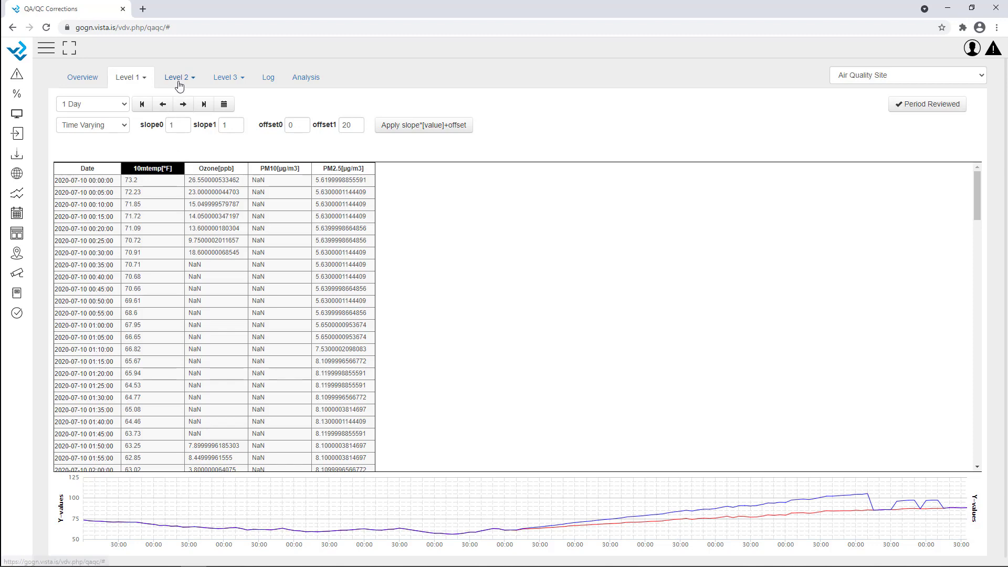
left_click(180, 97)
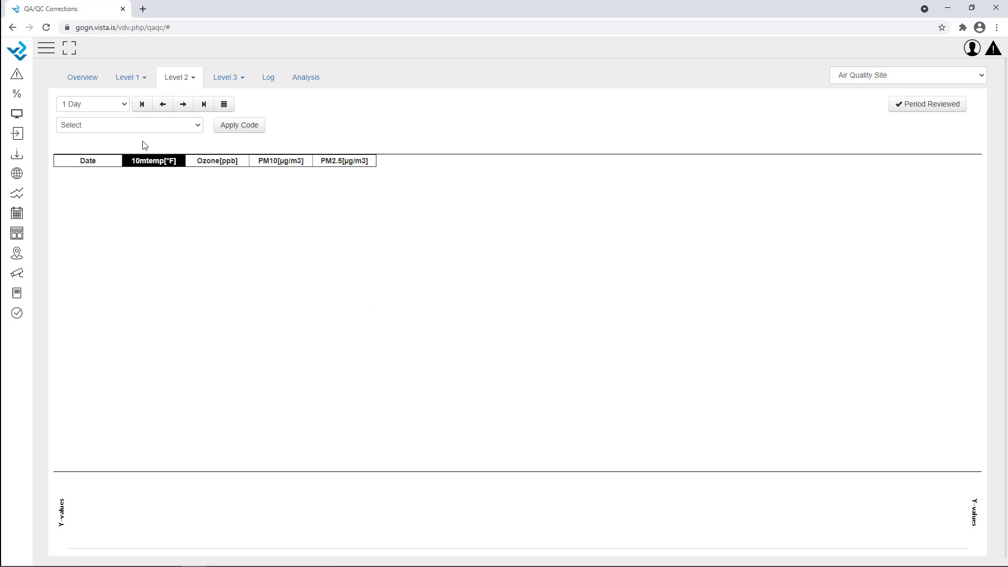
left_click(140, 81)
left_click(139, 98)
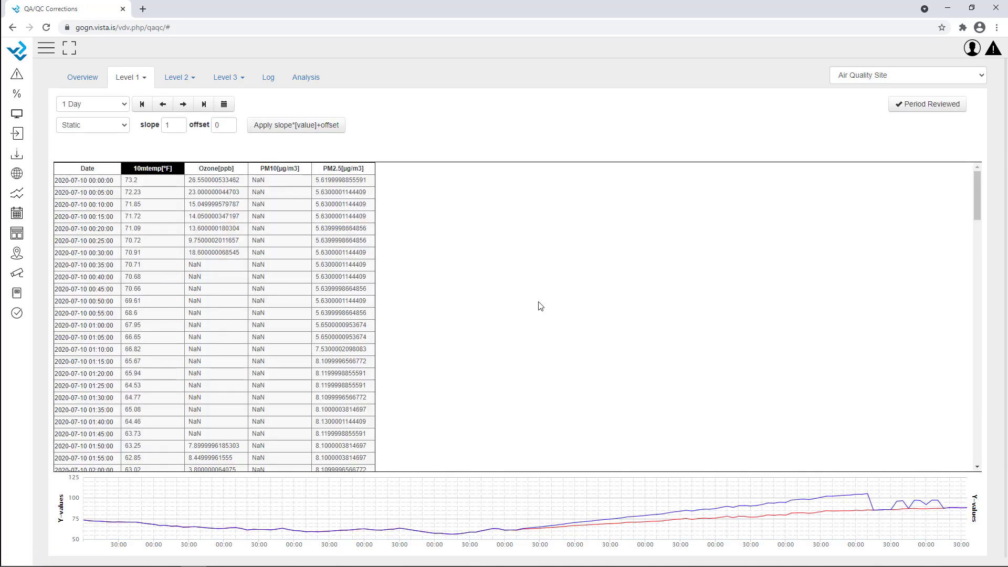
Step: Mark the Level 1 data from 2020-05-01 through 2020-07-10 as reviewed and close the period review dialog
left_click(923, 107)
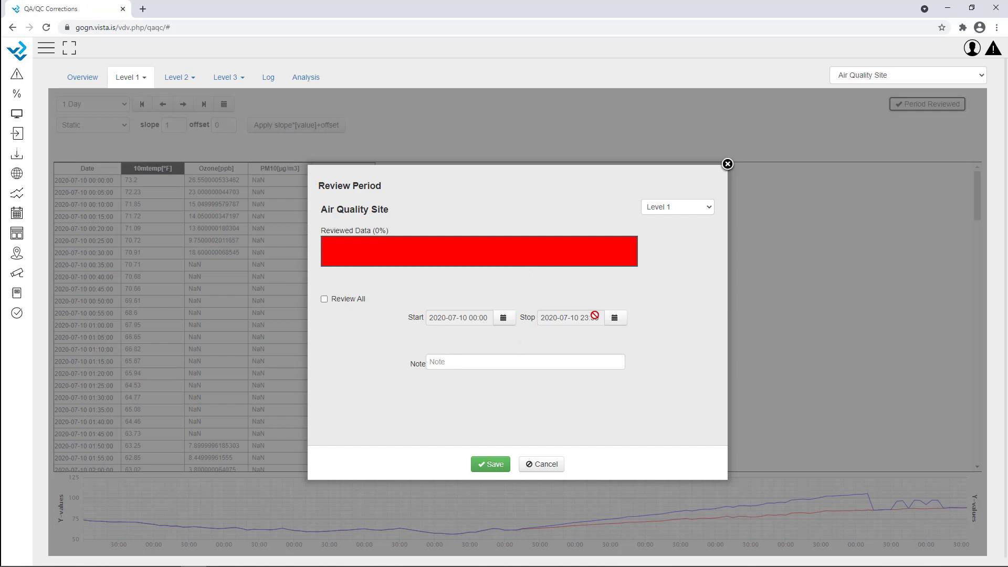
left_click(504, 319)
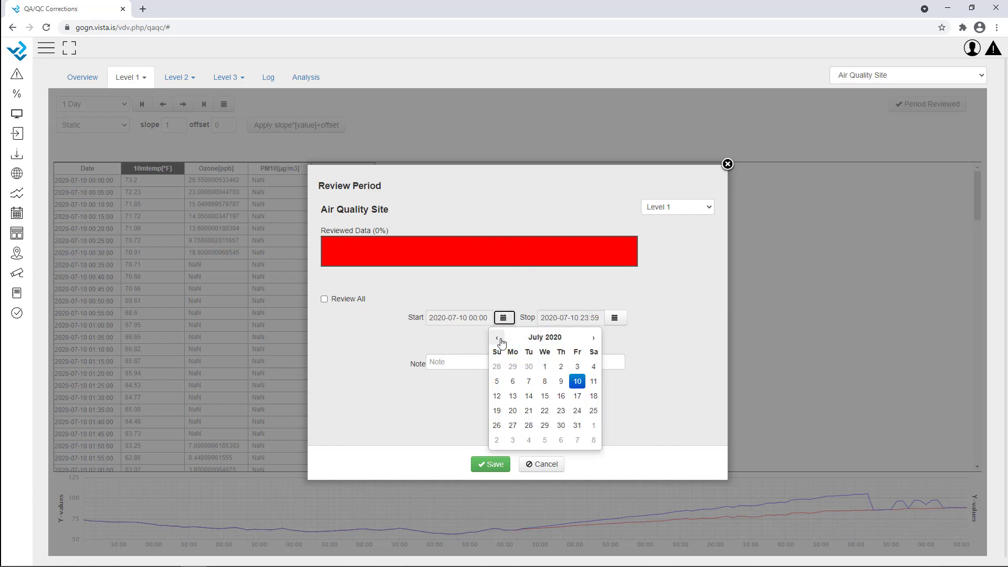
left_click(497, 338)
left_click(498, 338)
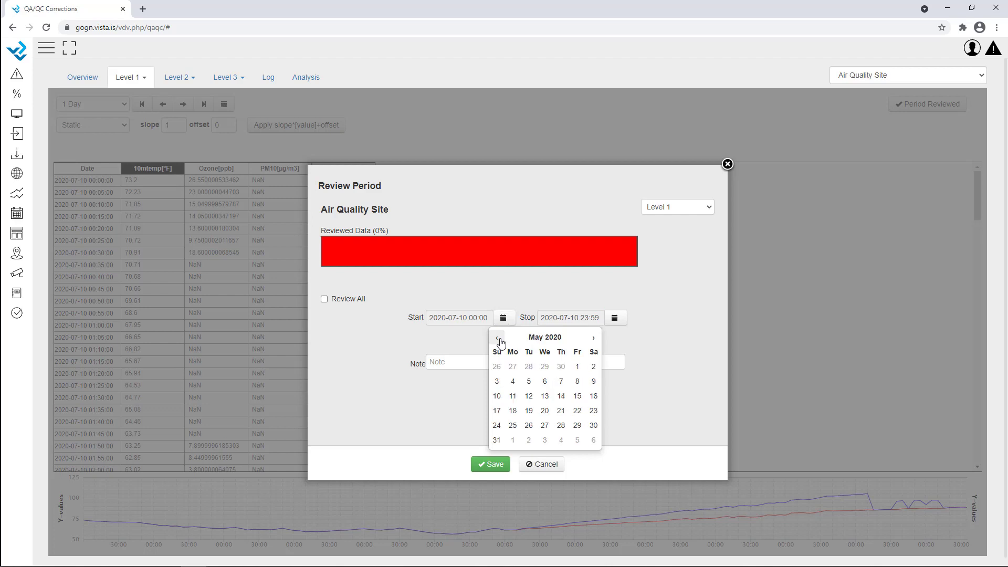
left_click(575, 366)
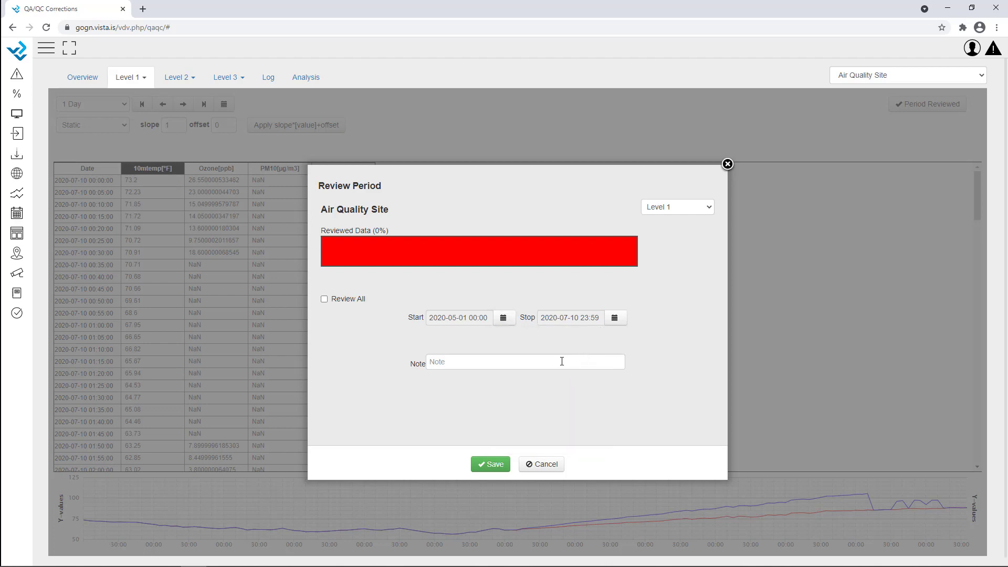
left_click(498, 467)
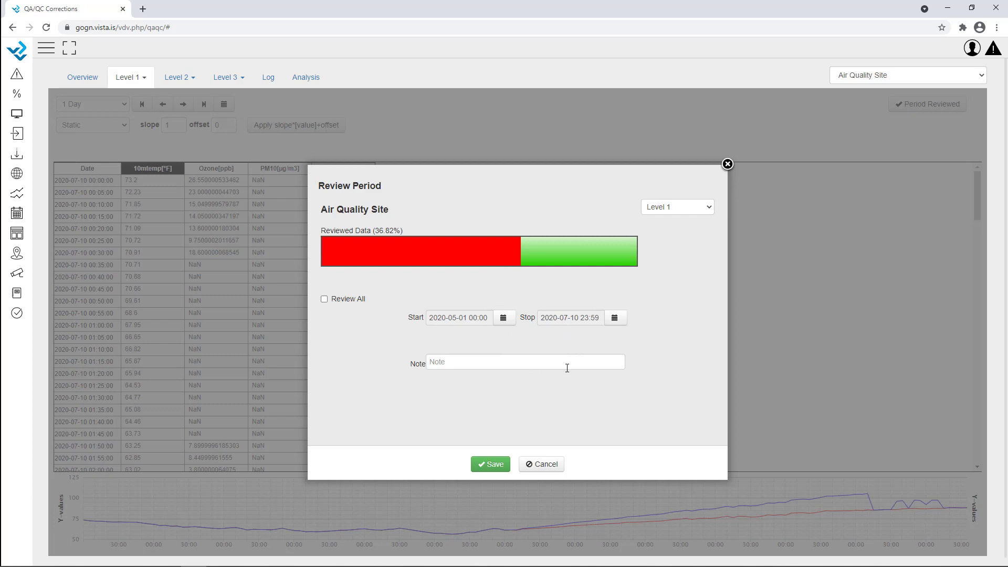
left_click(728, 164)
Step: Open the Level 2 Manual Edit and look over the data for 2020-07-10
left_click(183, 79)
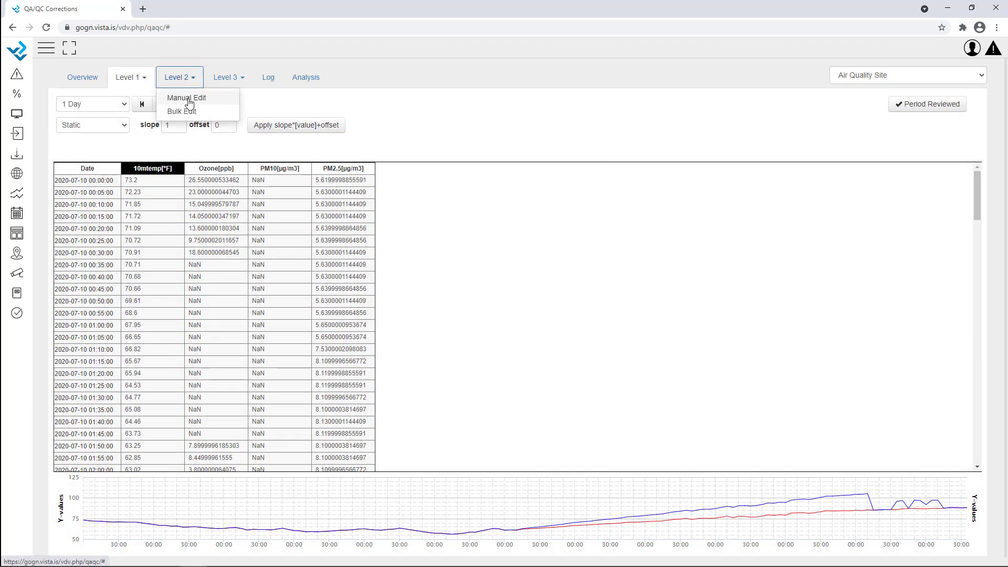
left_click(188, 98)
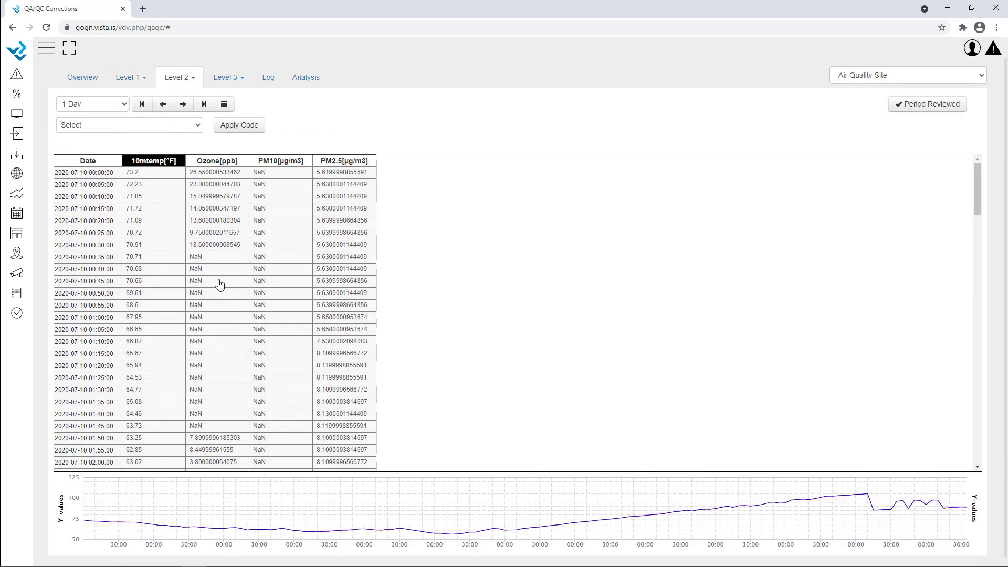
scroll(216, 300, "down", 1)
scroll(257, 369, "down", 5)
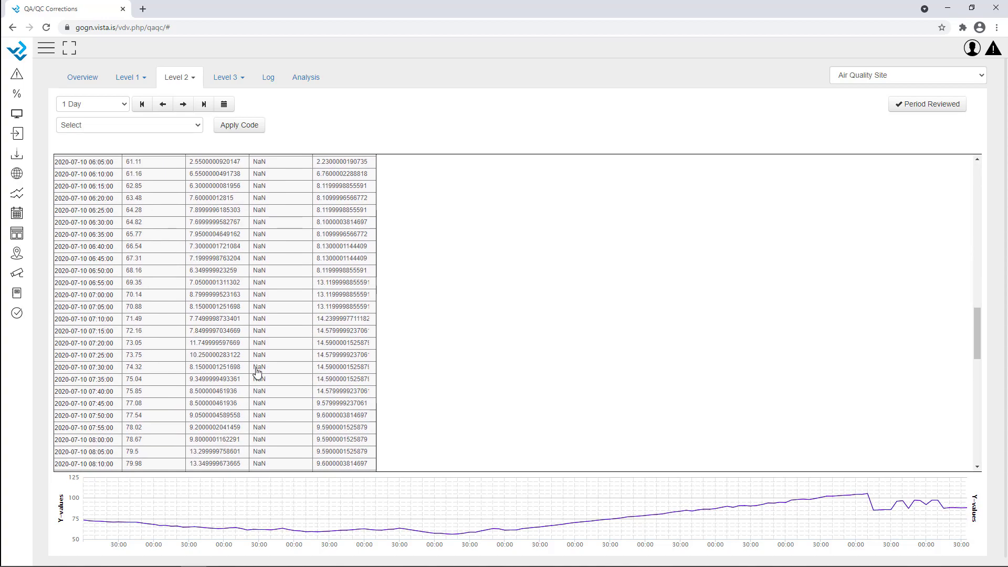
scroll(261, 378, "up", 6)
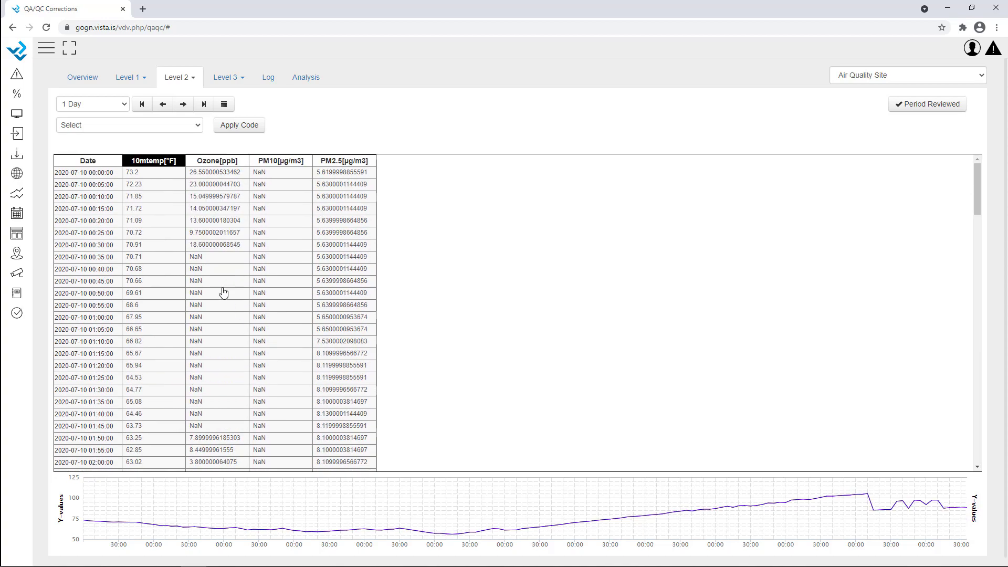
Step: Apply code AL [Voided by Operator] to the Ozone NaN values from 00:35 to 01:45 on 2020-07-10 and plot the Ozone column
left_click(225, 259)
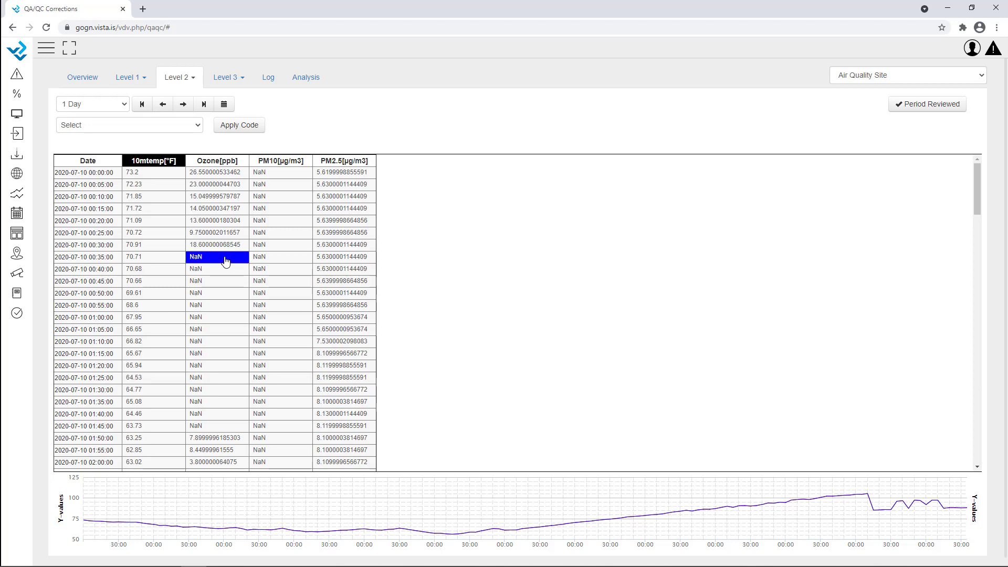
left_click(233, 425, "shift")
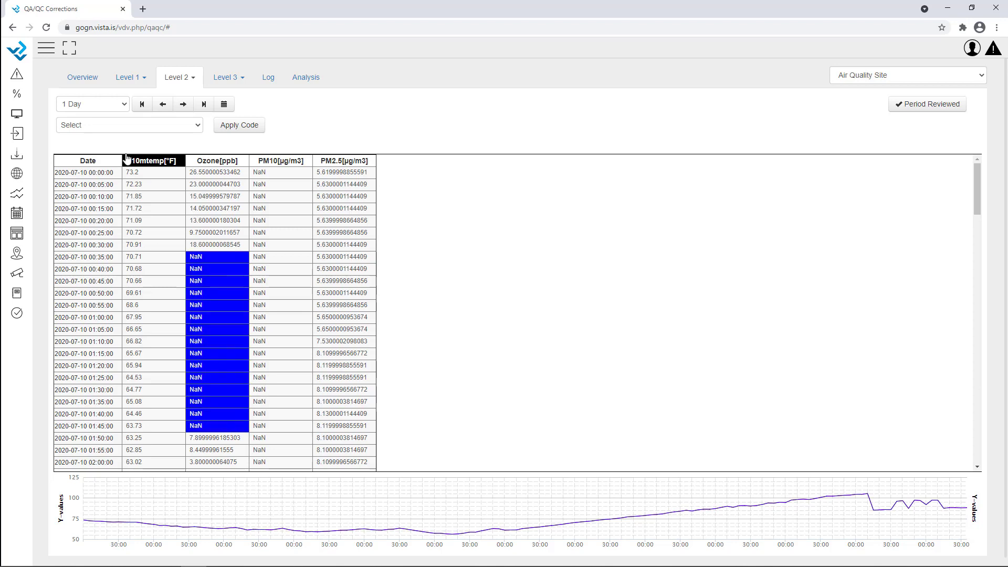
left_click(159, 129)
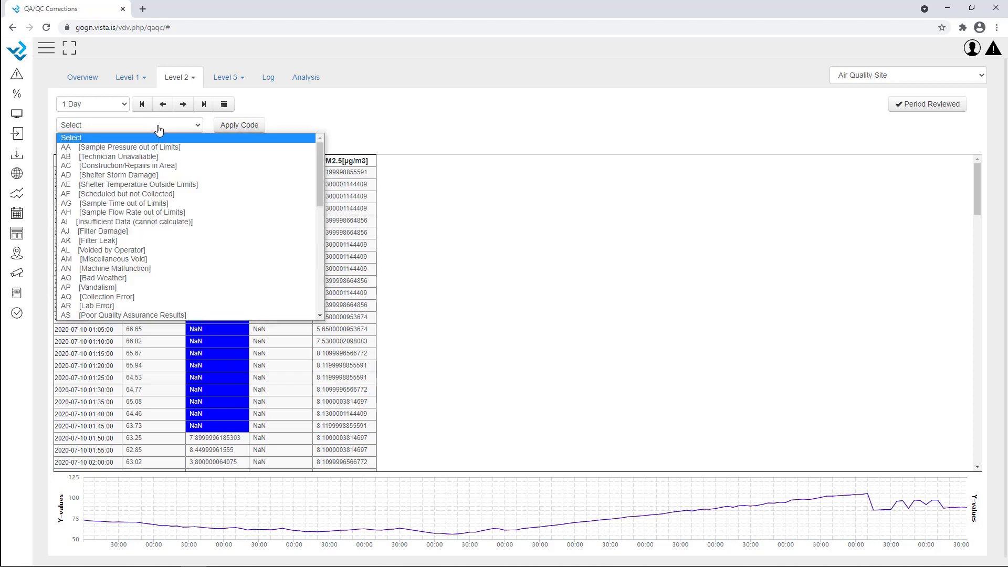
scroll(200, 226, "down", 2)
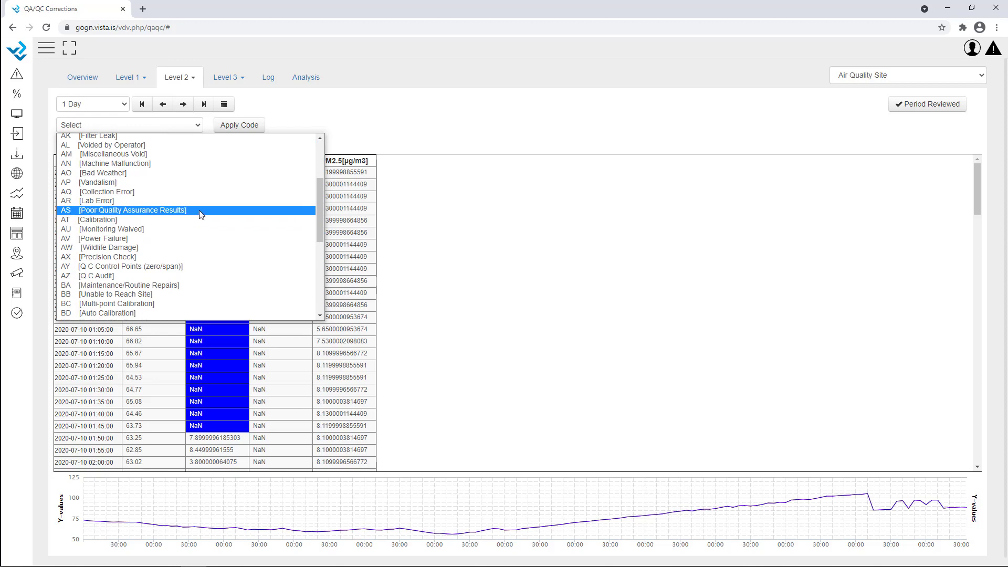
scroll(198, 214, "up", 2)
scroll(198, 163, "down", 6)
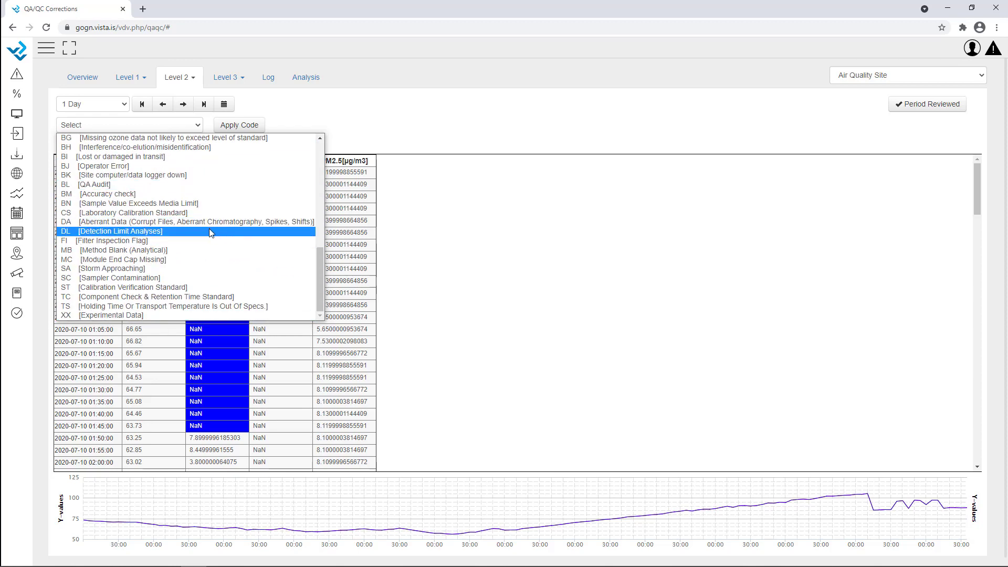
scroll(212, 231, "up", 5)
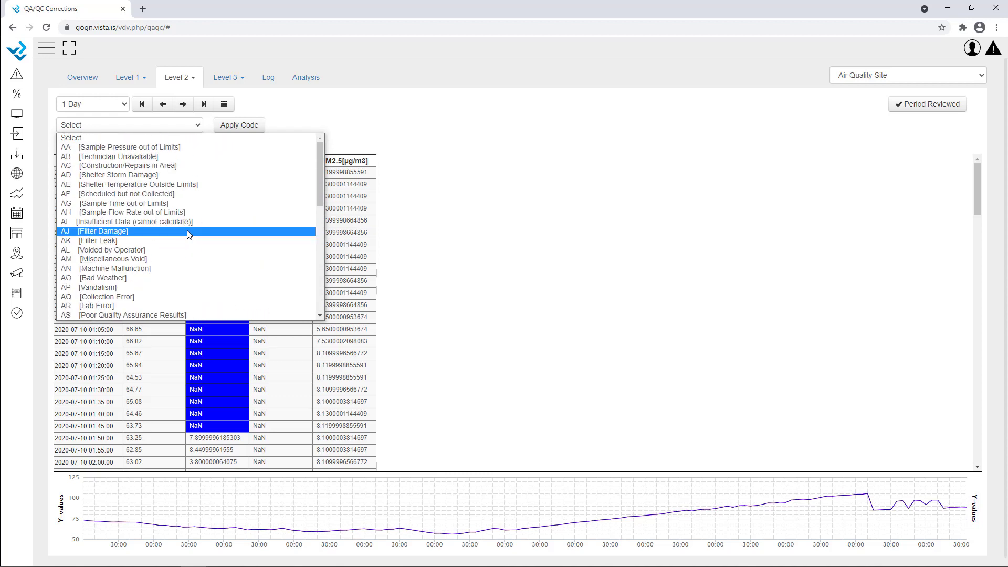
left_click(174, 249)
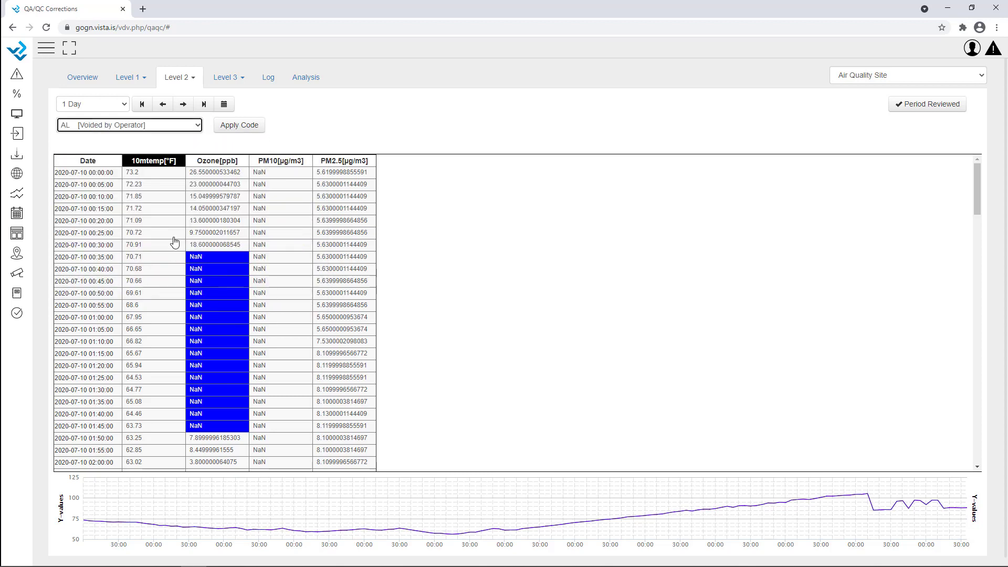
left_click(240, 125)
left_click(217, 161)
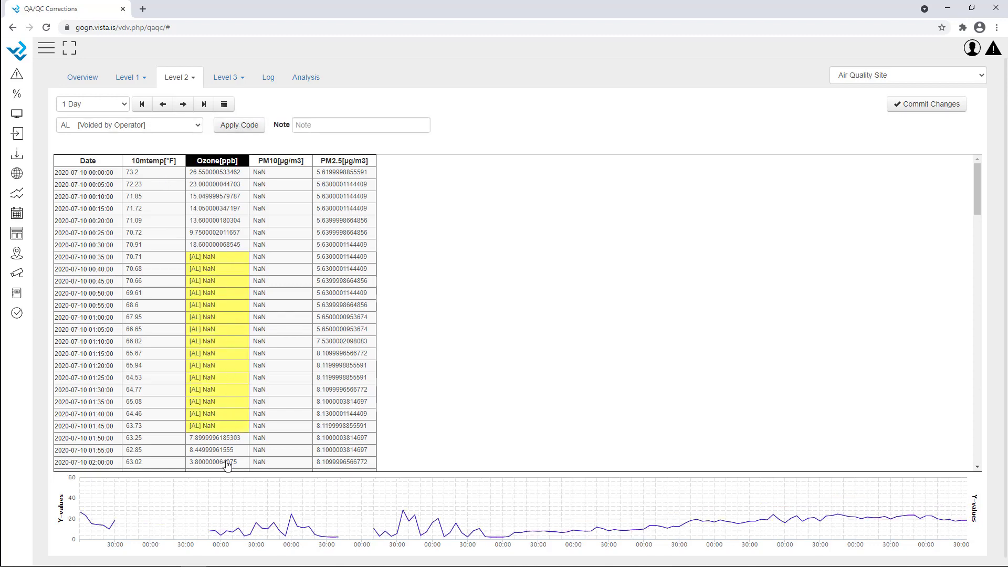
Step: Add the note "Level 2 flag" to the coded Ozone values and commit the changes
left_click(347, 127)
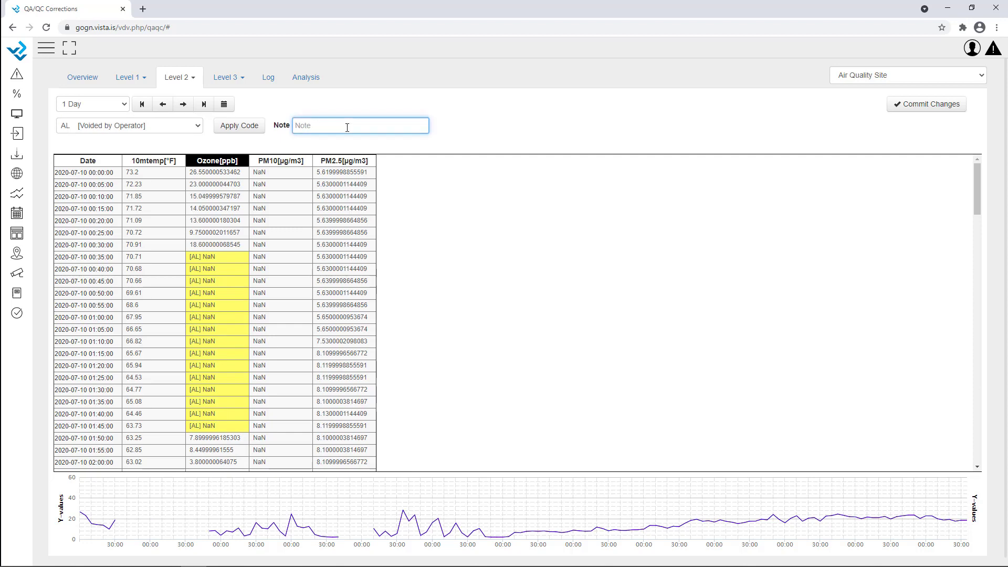
type("Level 2 flag")
left_click(899, 105)
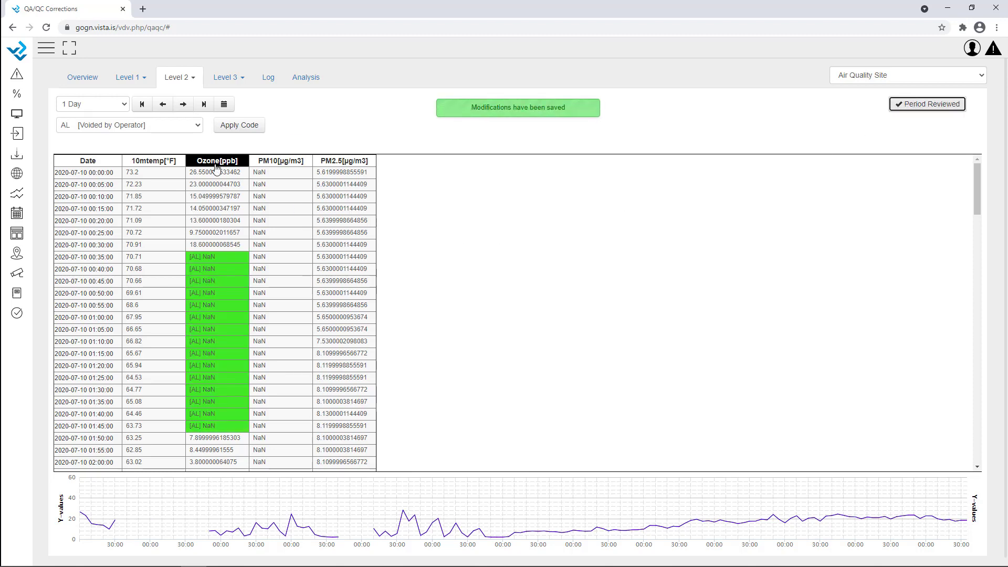
Step: Apply code AH [Sample Flow Rate out of Limits] to the PM2.5 values from 00:30 to 05:35 on 2020-07-10 and commit the changes
left_click(326, 162)
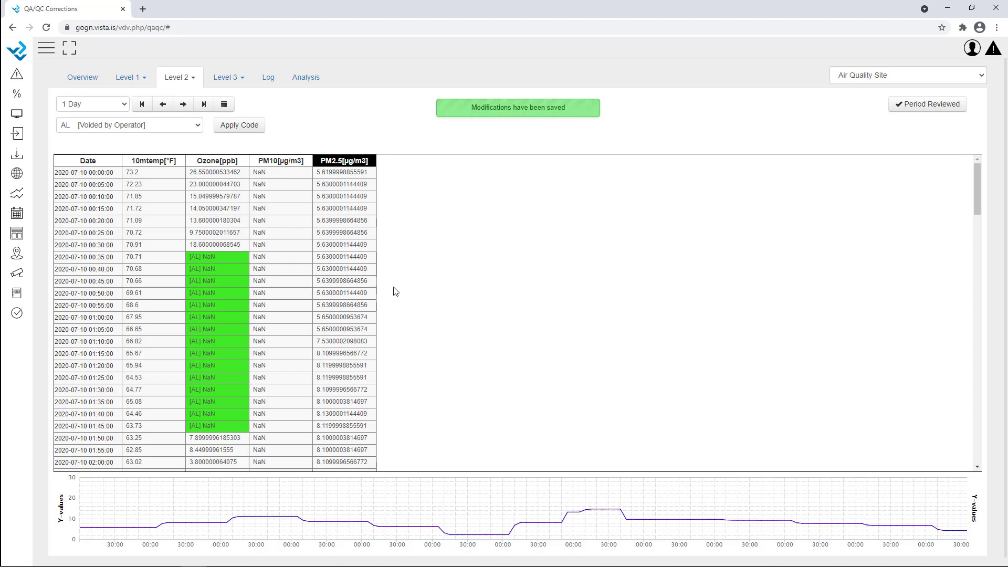
left_click(350, 245)
scroll(352, 326, "down", 6)
scroll(352, 326, "down", 5)
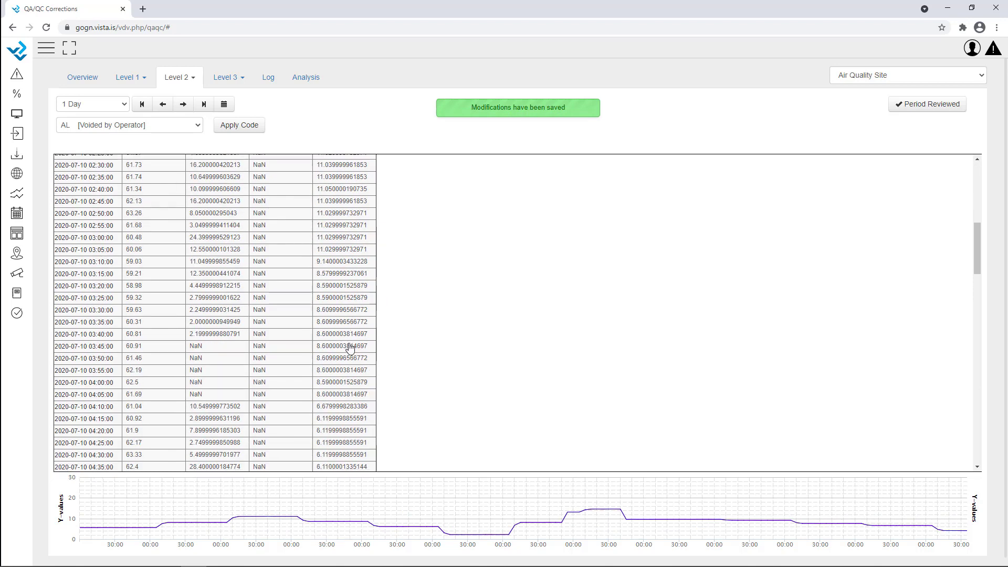
left_click(353, 291, "shift")
left_click(351, 351, "shift")
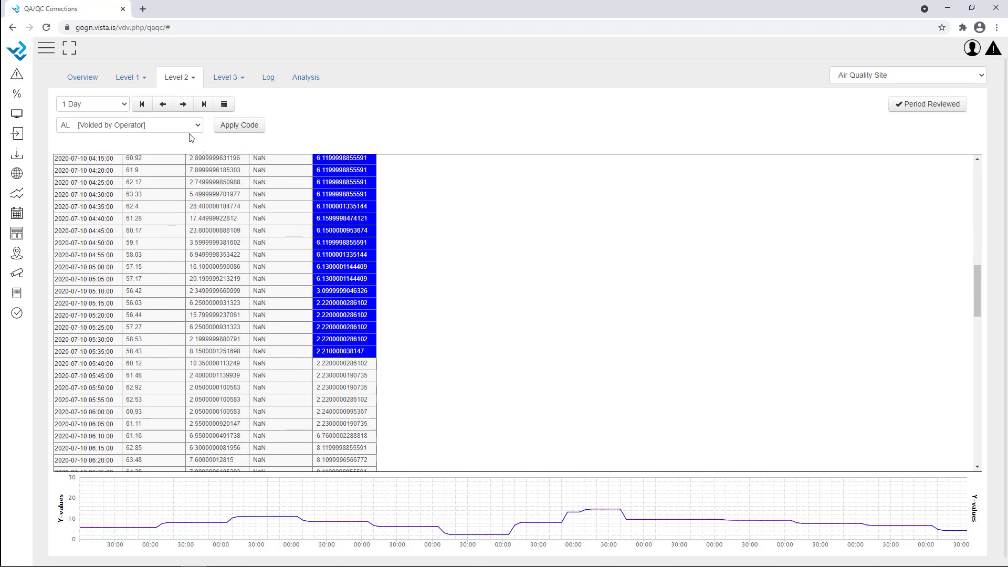
left_click(174, 125)
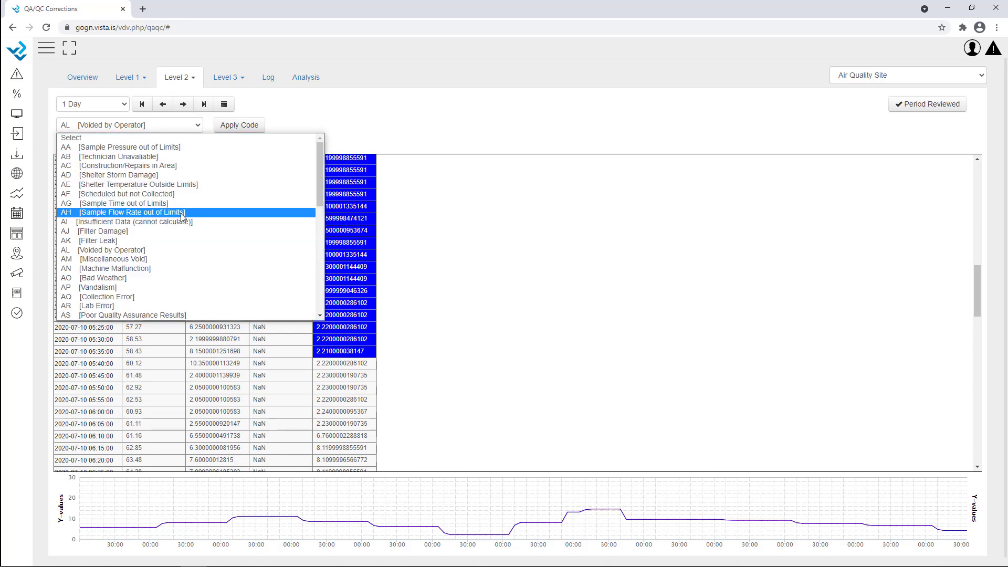
left_click(181, 213)
left_click(239, 125)
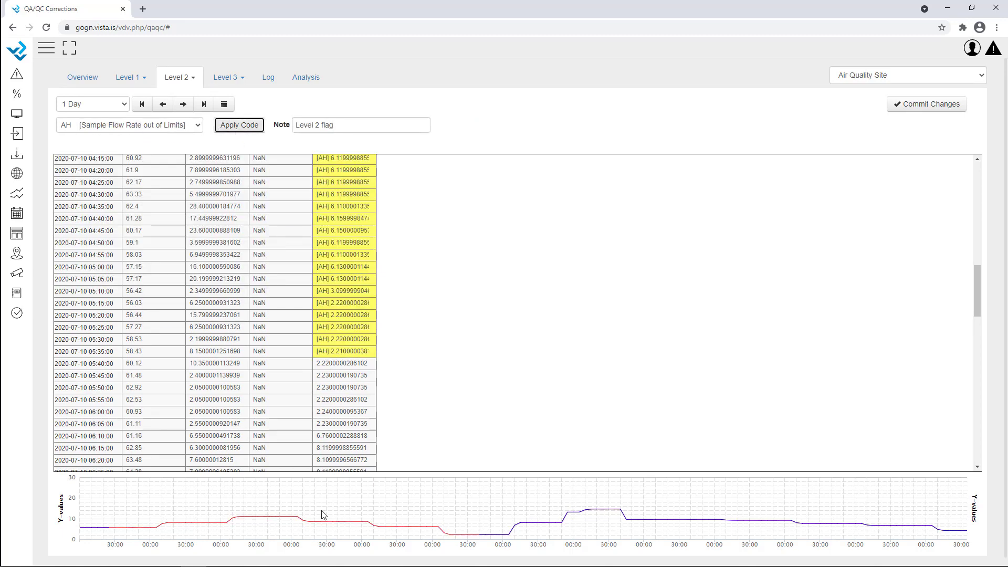
mouse_move(115, 532)
left_click(911, 105)
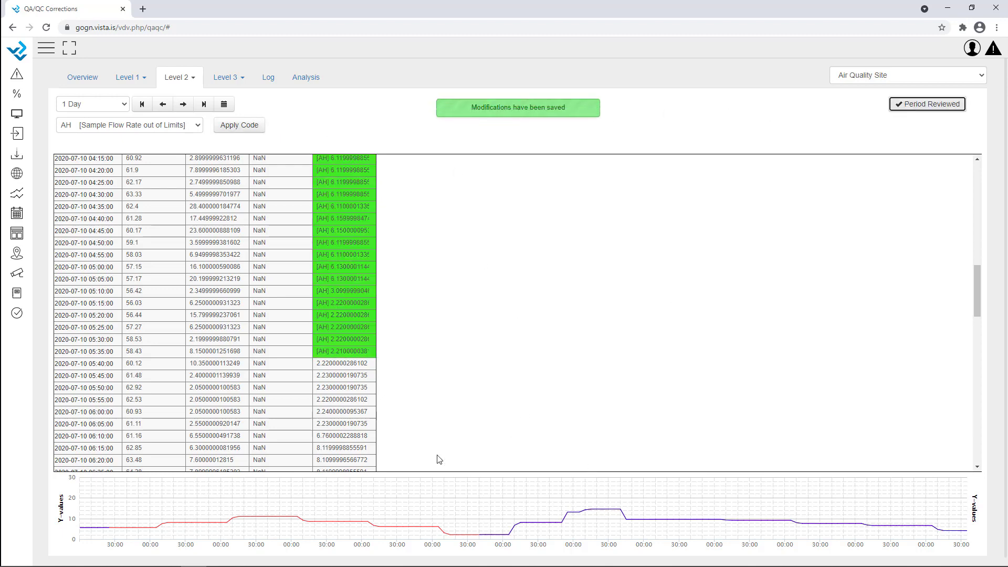
Step: Look over the coded rows and go back to the data for 2020-07-07
scroll(439, 447, "up", 10)
scroll(439, 447, "up", 3)
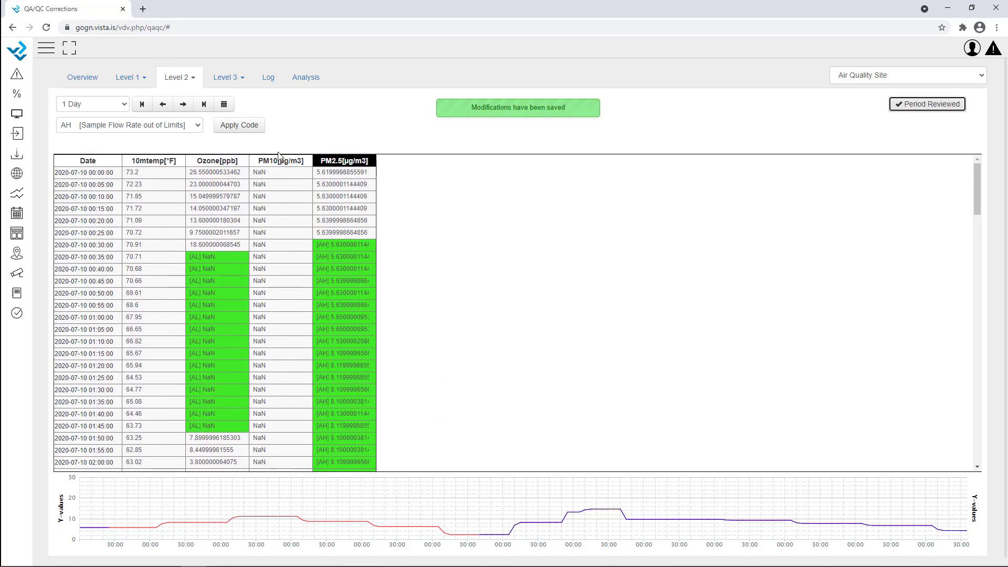
left_click(162, 104)
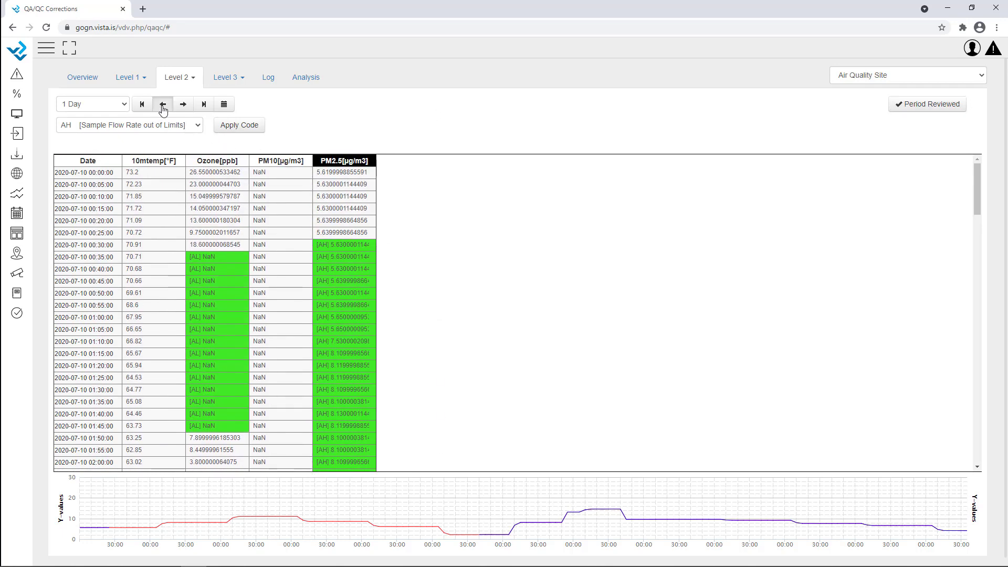
left_click(162, 105)
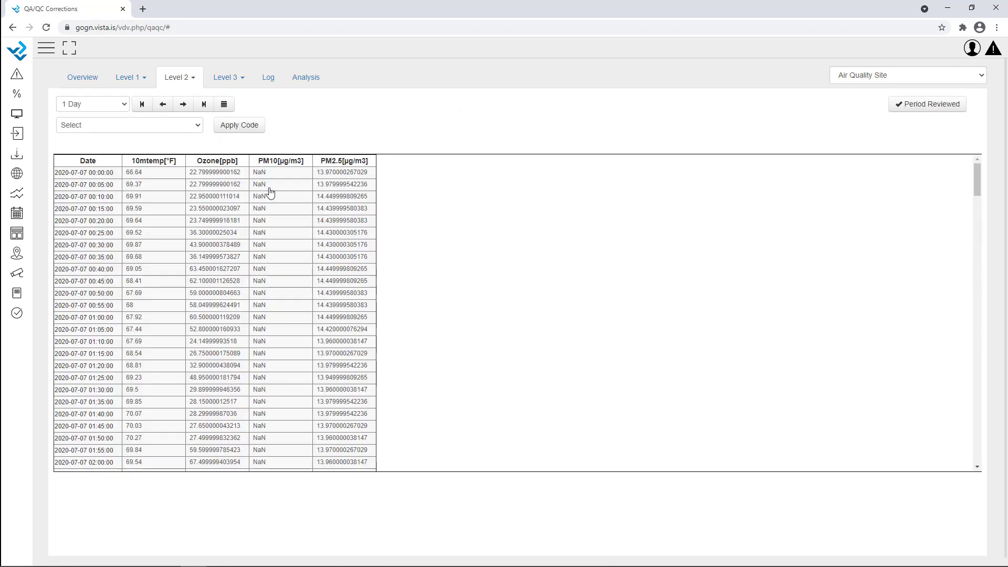
left_click(148, 211)
scroll(162, 396, "down", 4)
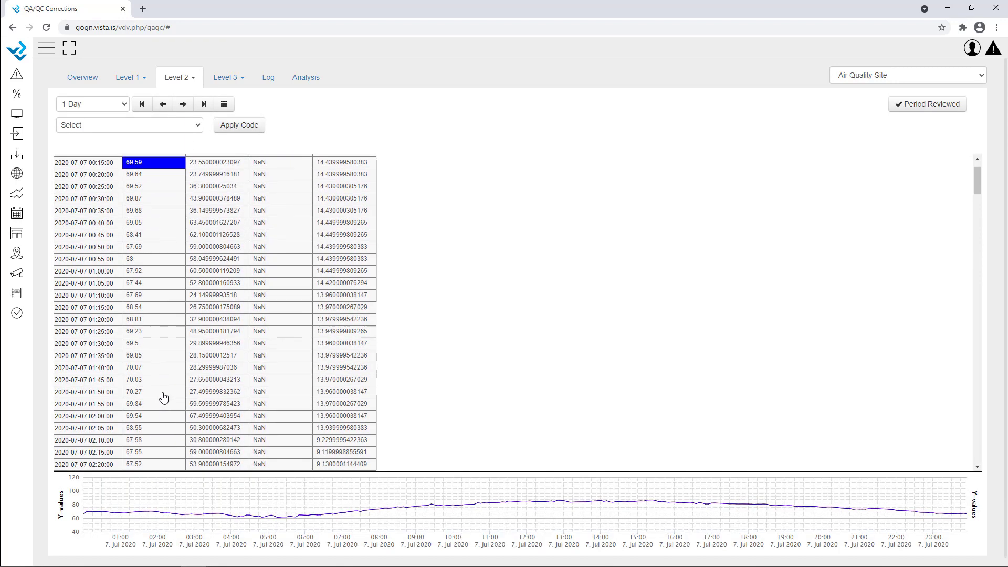
left_click(157, 421)
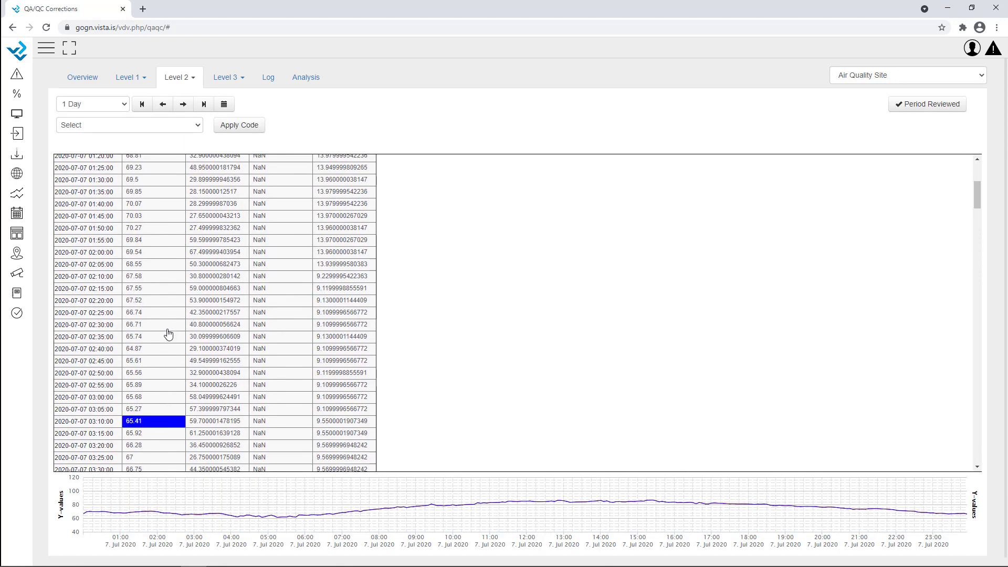
scroll(168, 335, "up", 4)
left_click(161, 210, "shift")
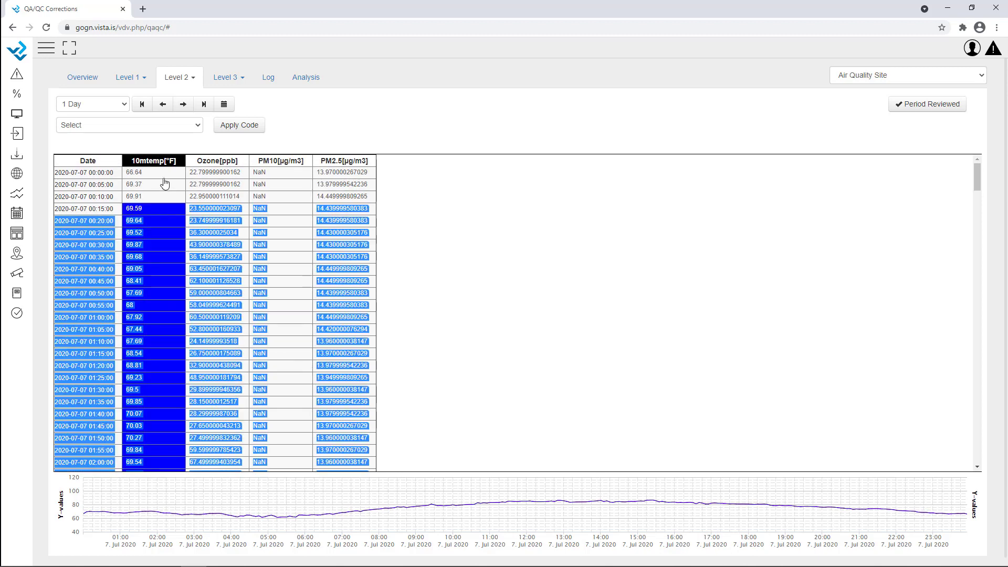
Step: Apply code AP [Vandalism] to the 10mtemp values from 00:15 to 02:25 on 2020-07-07
left_click(172, 210)
scroll(170, 370, "down", 3)
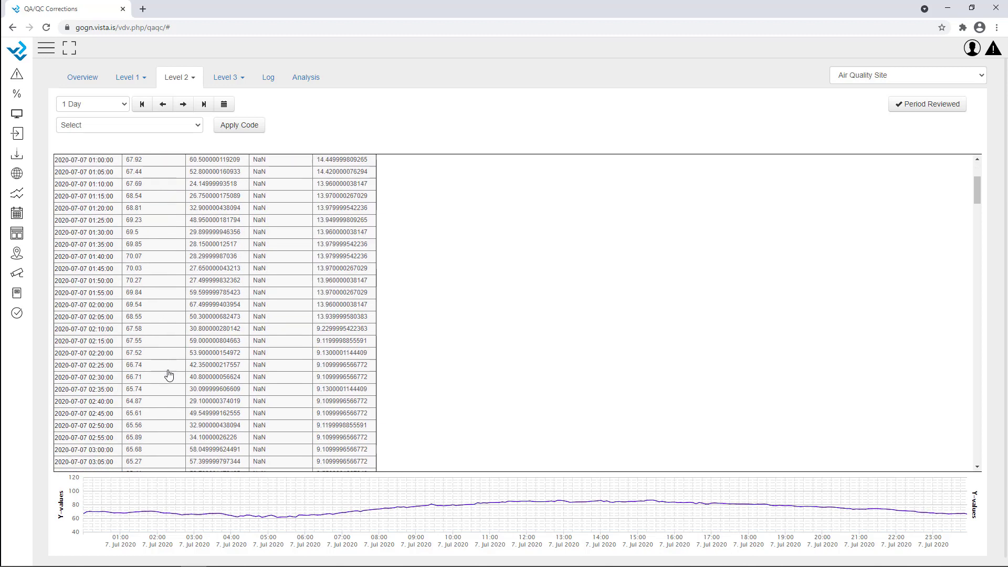
left_click(141, 128)
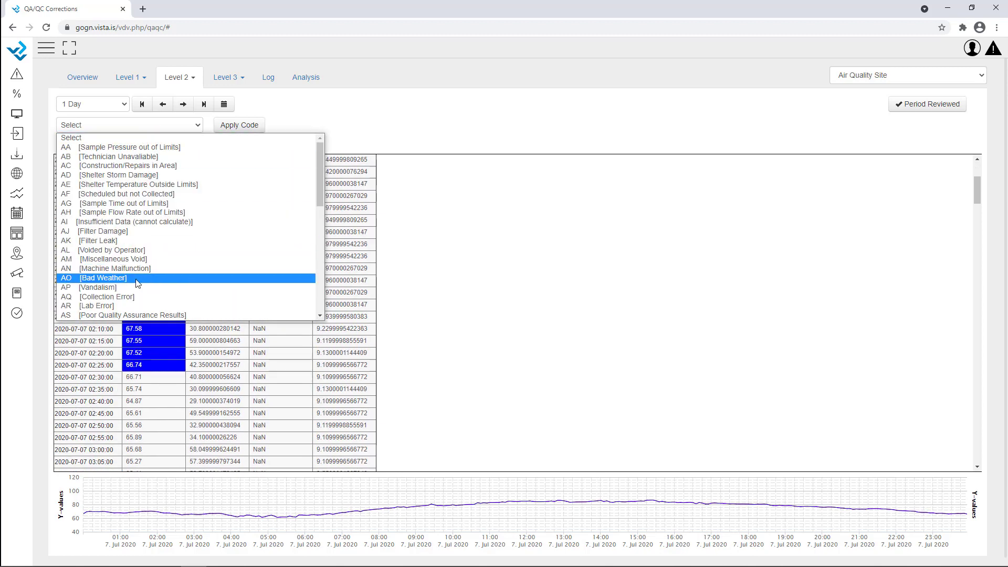
left_click(138, 287)
left_click(239, 125)
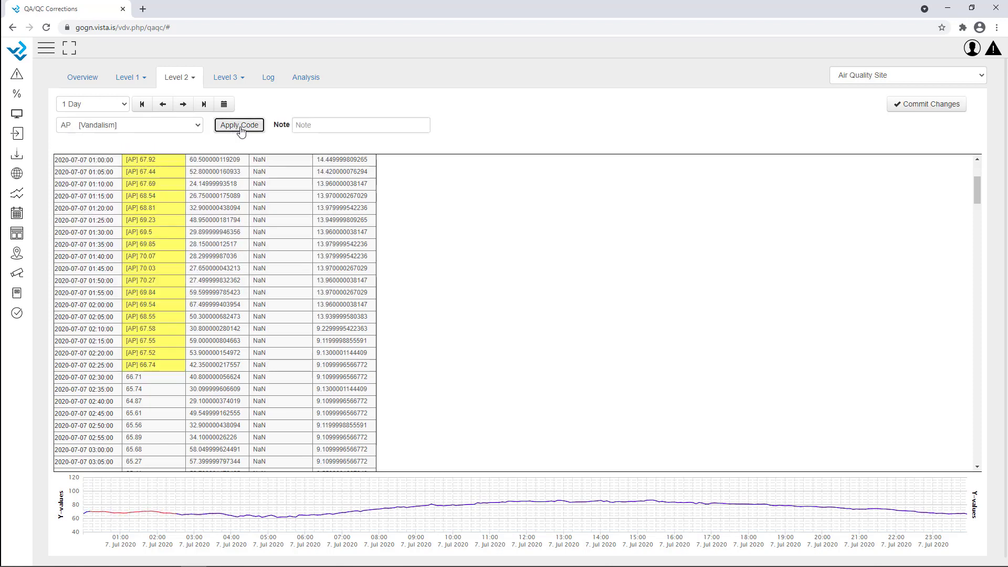
Step: Add the note "test" to the coded 10mtemp values and commit the changes
left_click(411, 125)
type("test")
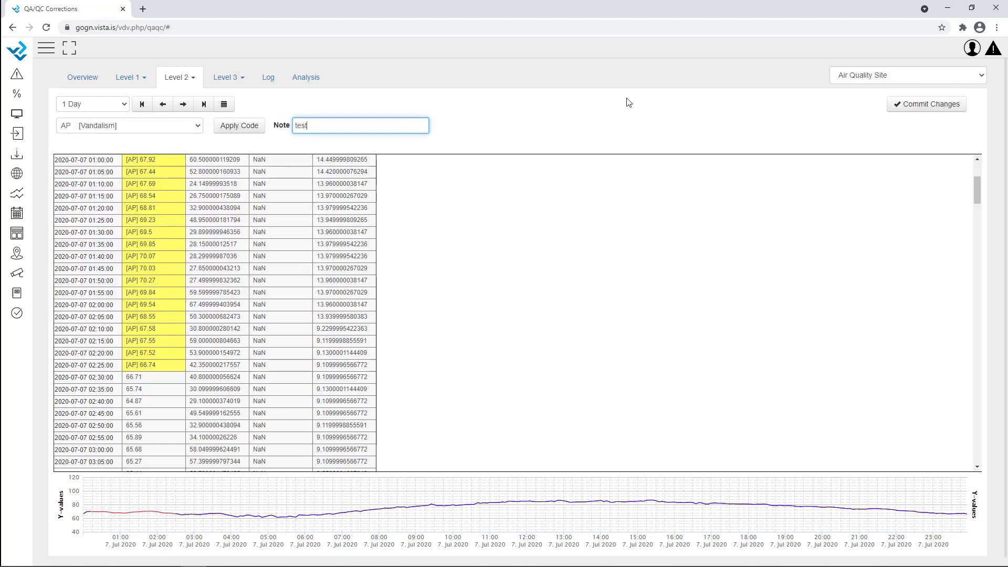
left_click(895, 105)
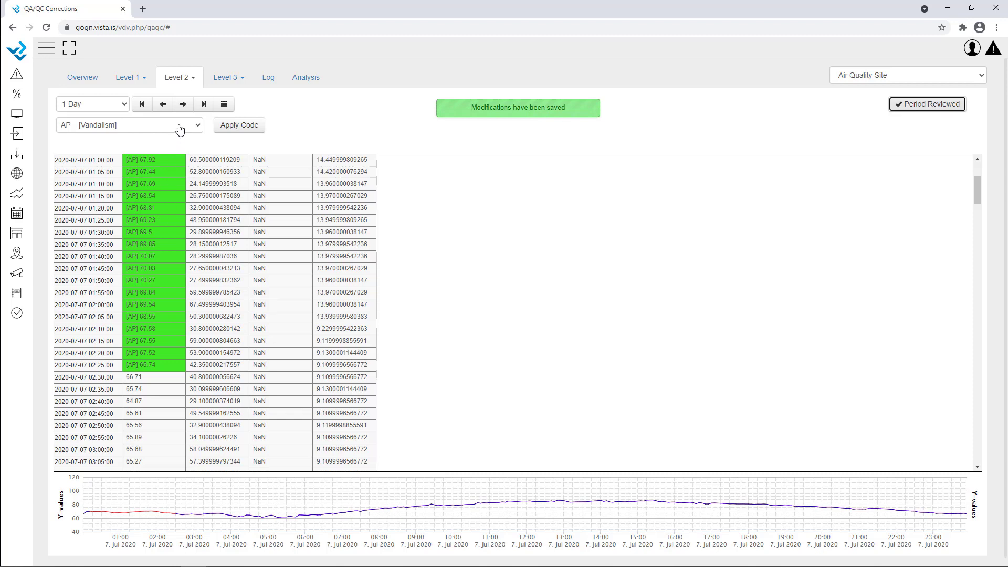
Step: Open the Level 2 Bulk Edit and choose the flag AC [Construction/Repairs in Area] for the Ozone variable
left_click(191, 80)
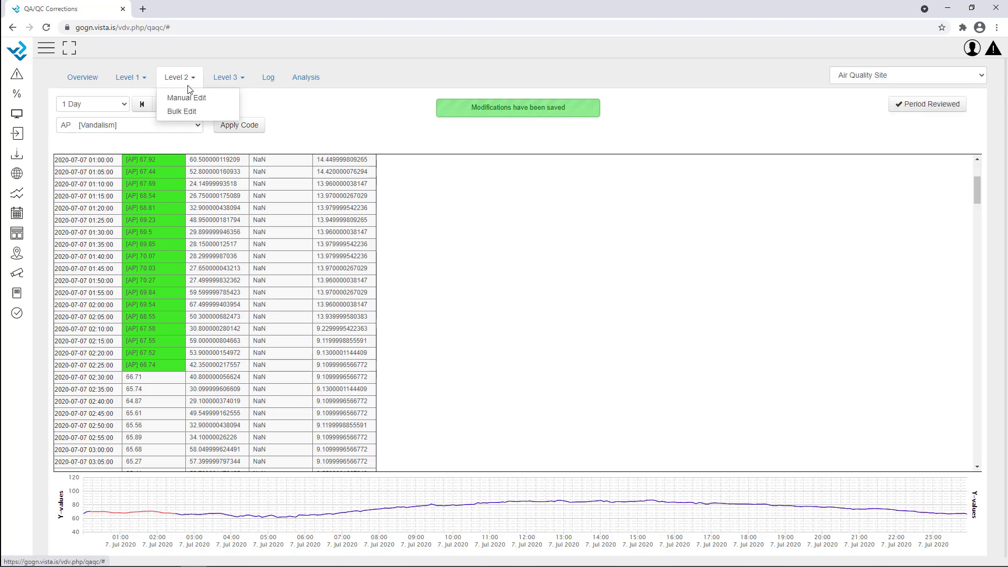
left_click(191, 112)
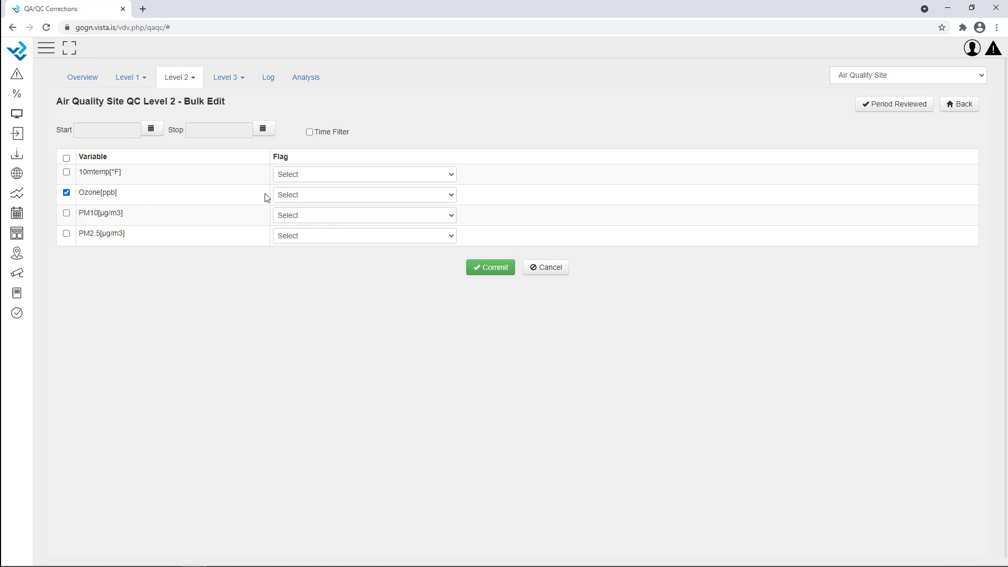
left_click(313, 195)
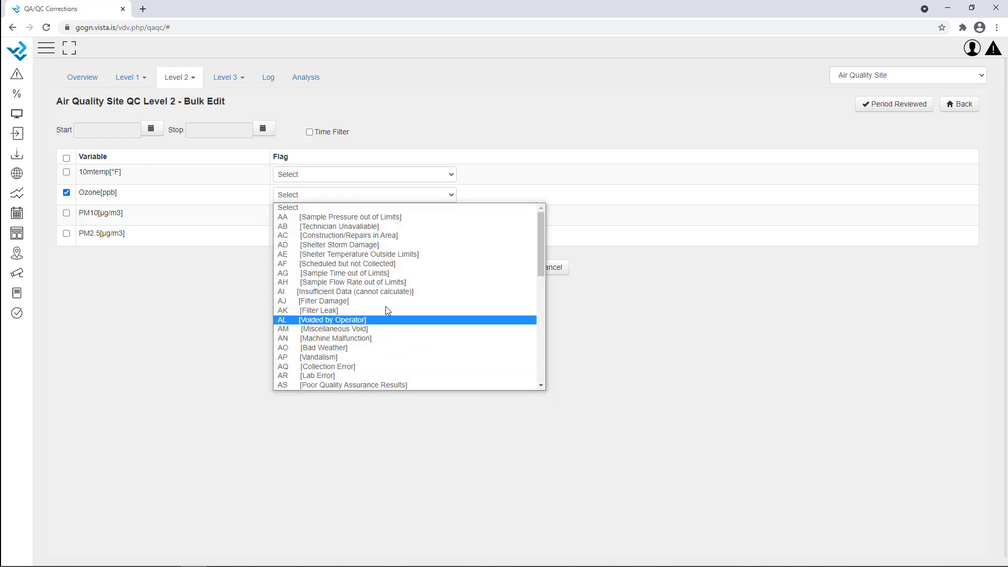
left_click(381, 236)
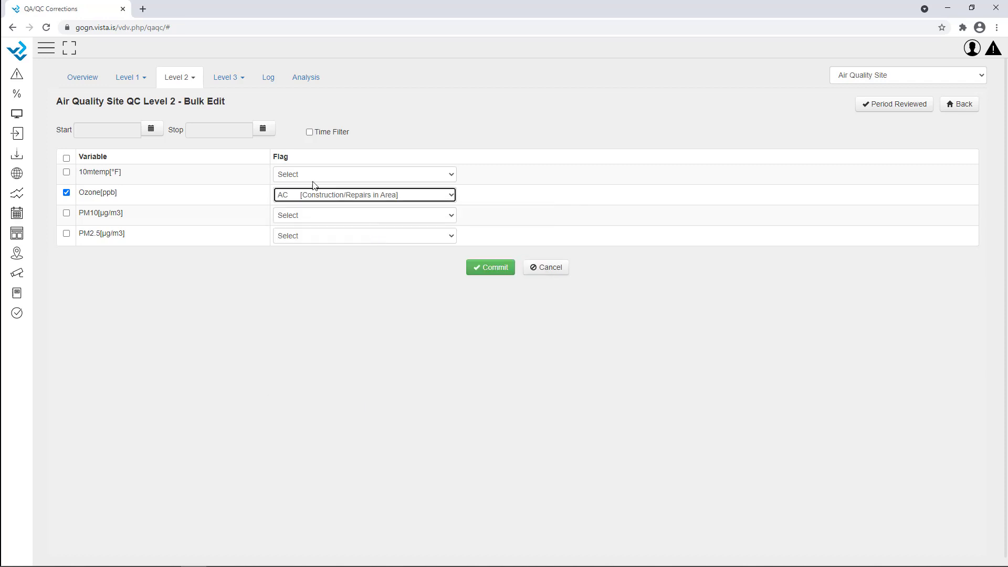
left_click(152, 133)
left_click(201, 149)
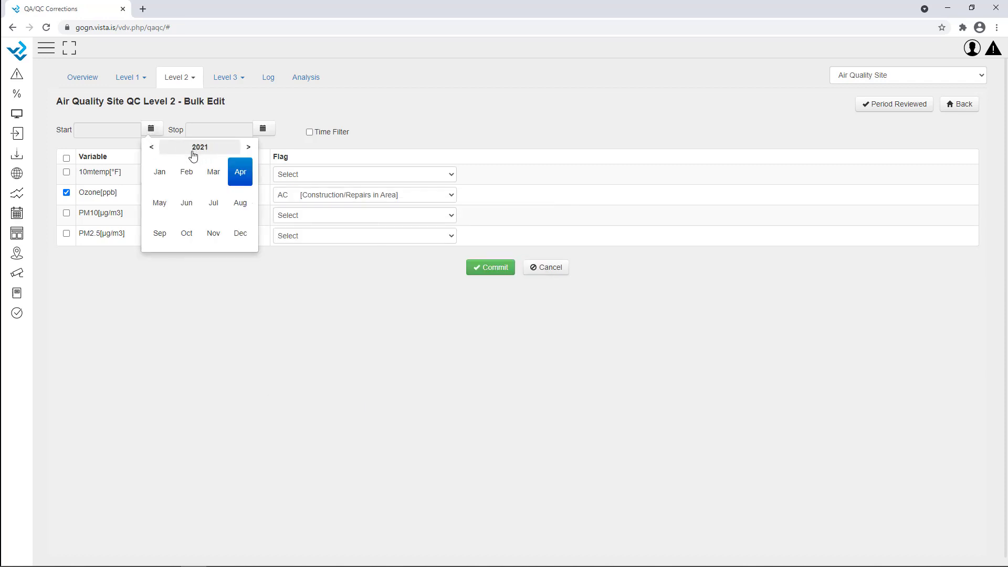
left_click(151, 148)
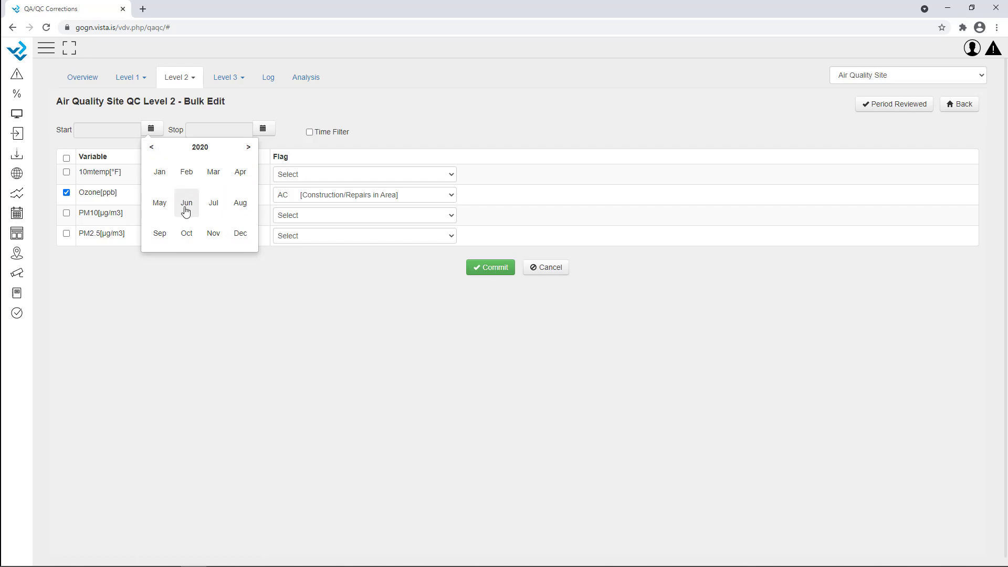
left_click(209, 209)
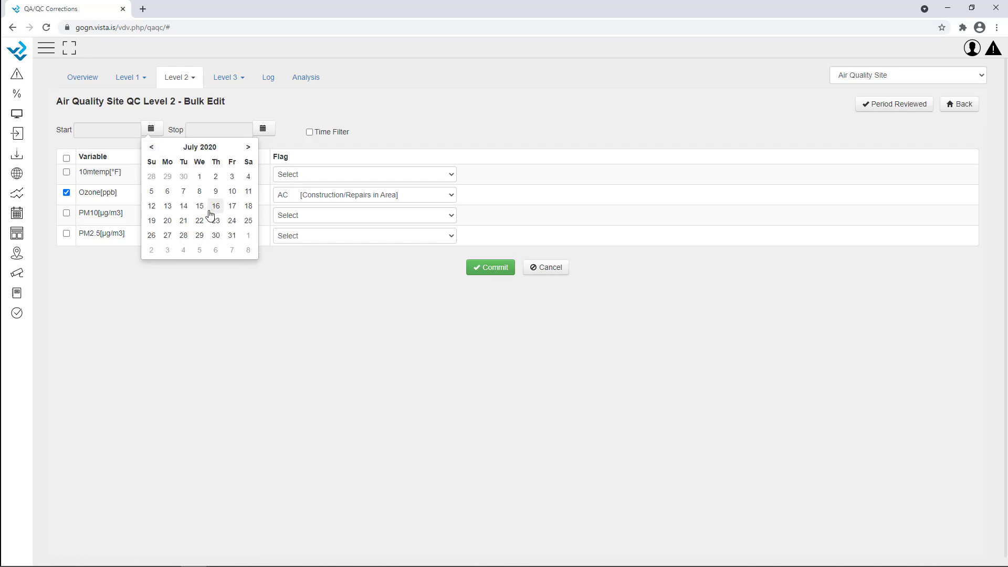
left_click(214, 180)
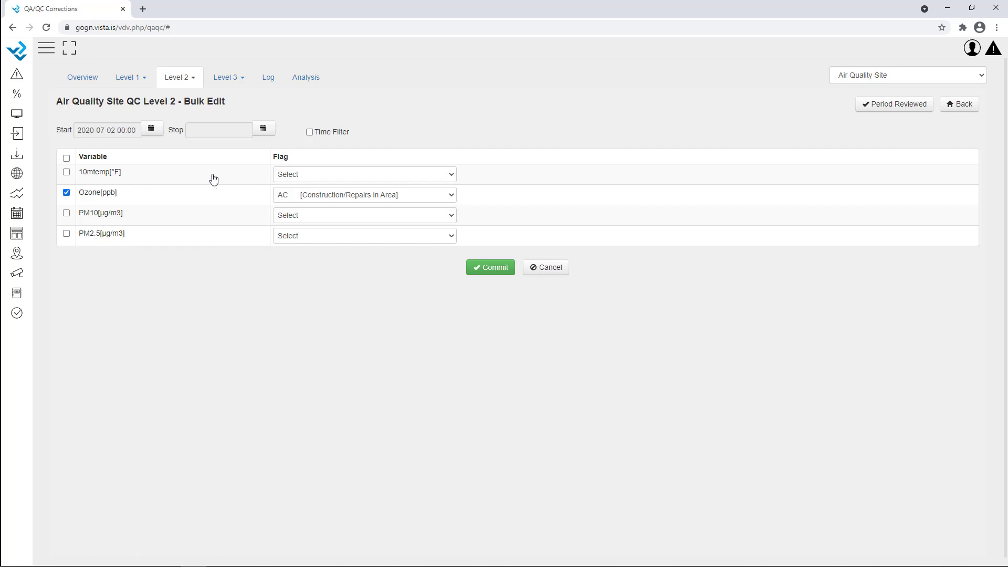
left_click(263, 128)
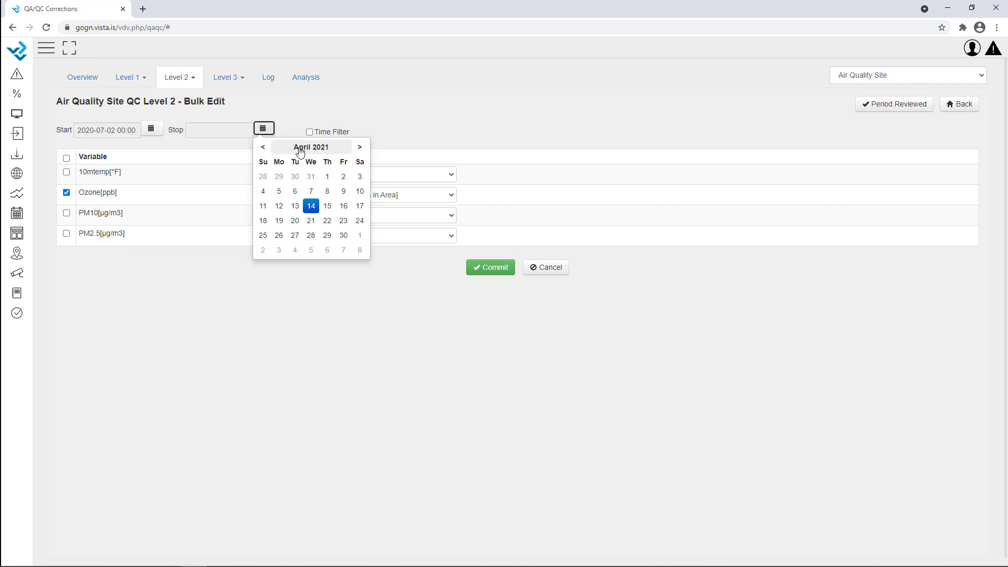
left_click(284, 152)
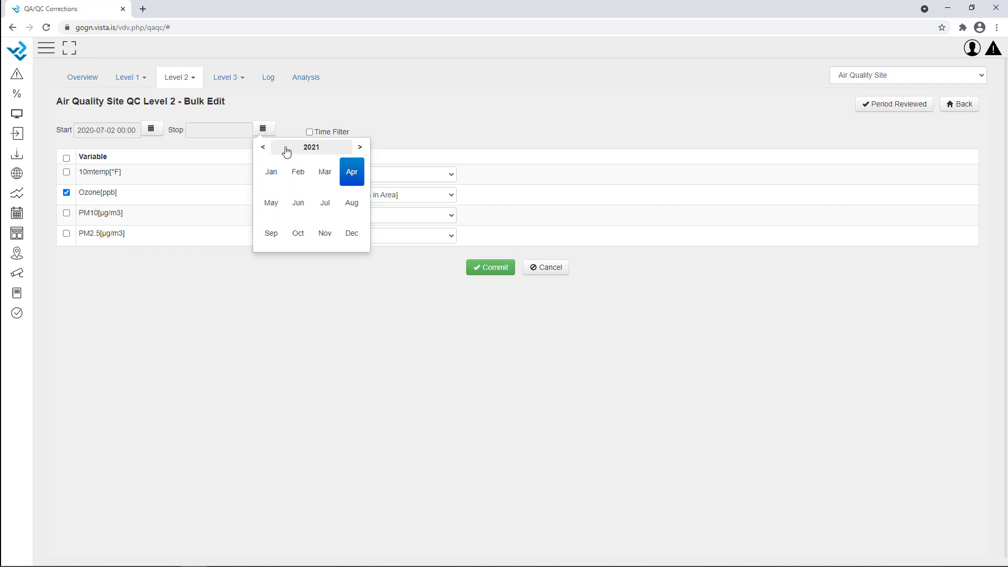
left_click(267, 152)
left_click(324, 204)
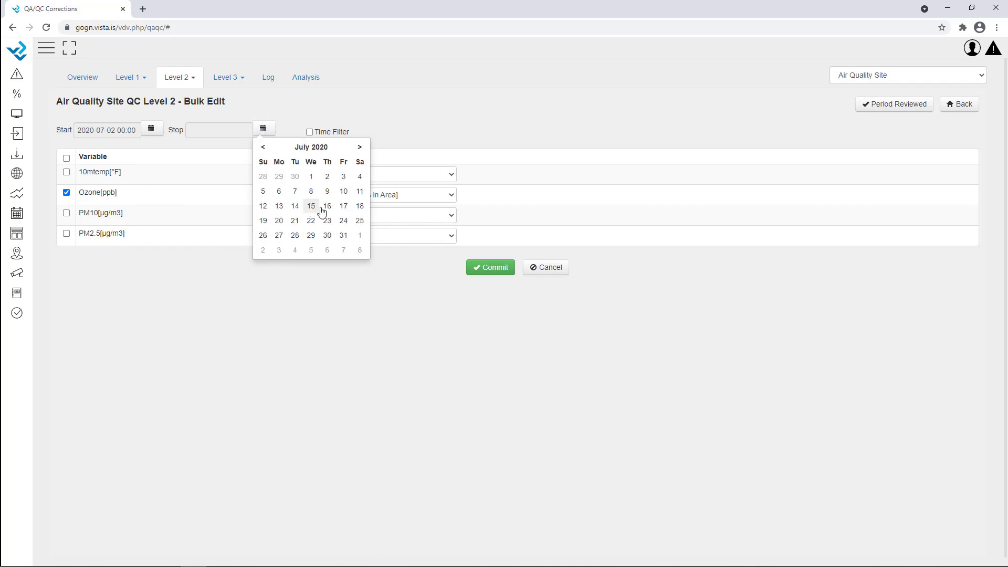
left_click(266, 195)
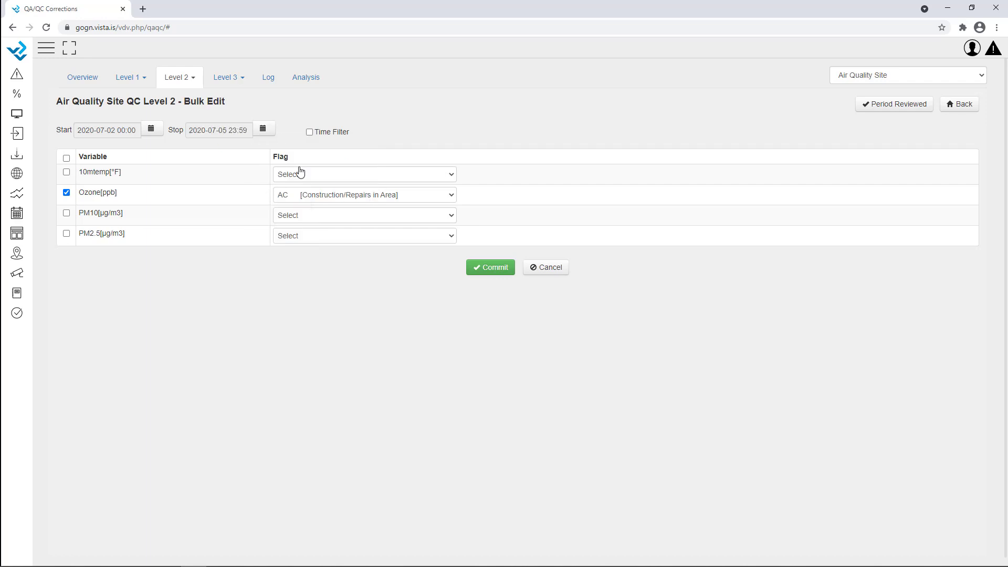
Step: Commit the Ozone bulk edit with the note "bulk update"
left_click(490, 273)
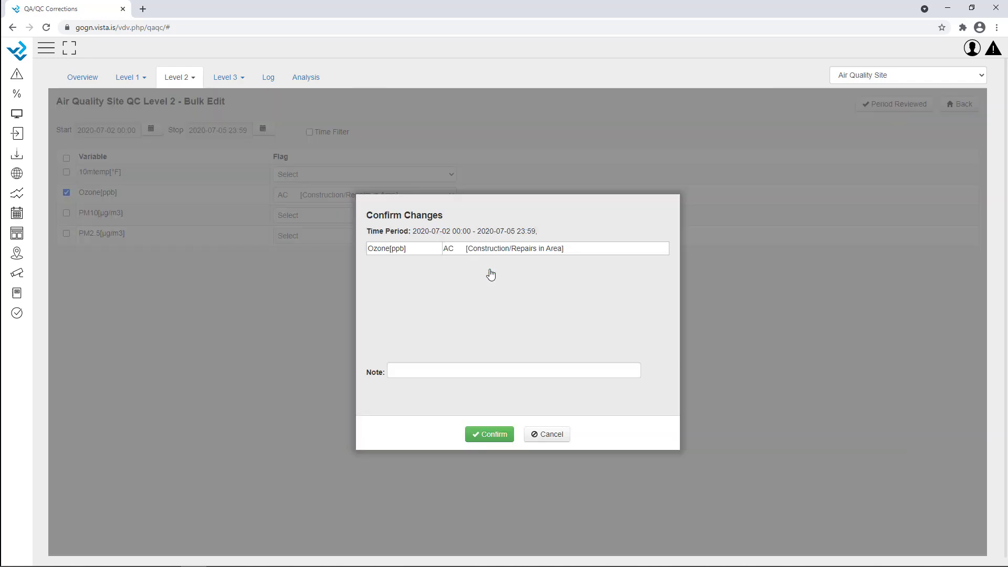
left_click(498, 371)
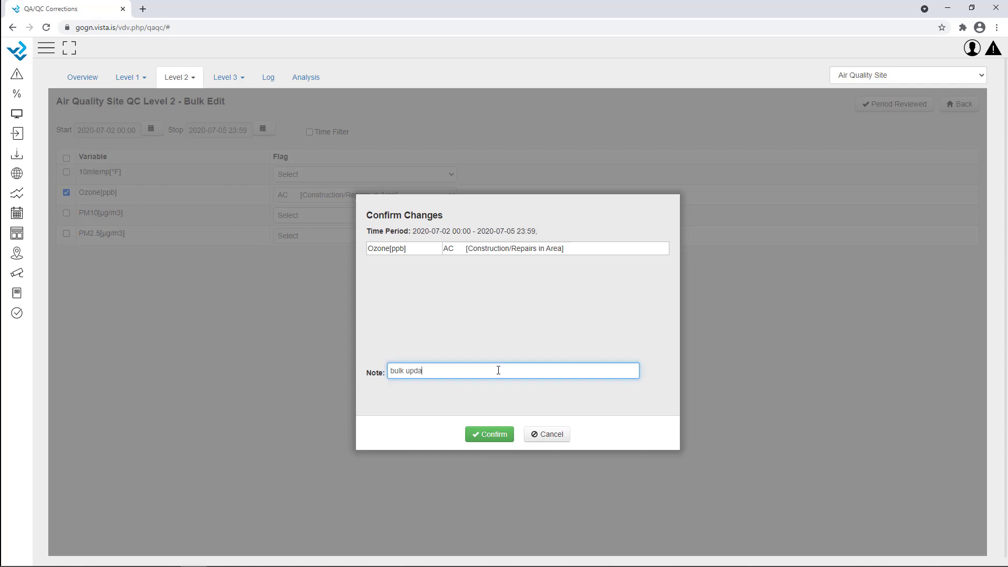
left_click(497, 433)
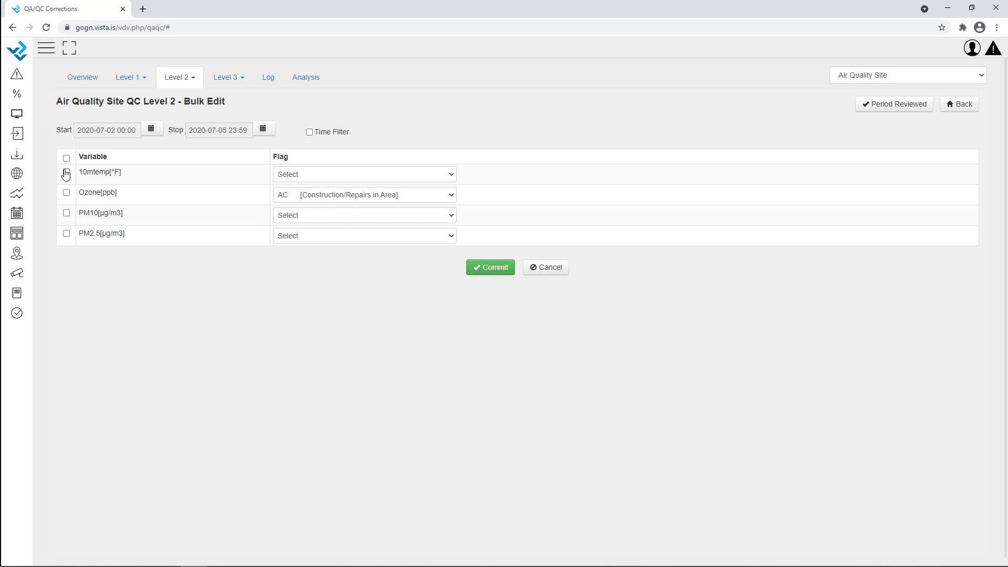
Step: Enable the time filter and choose the flag AT [Calibration] for the PM2.5 variable
left_click(333, 132)
left_click(365, 241)
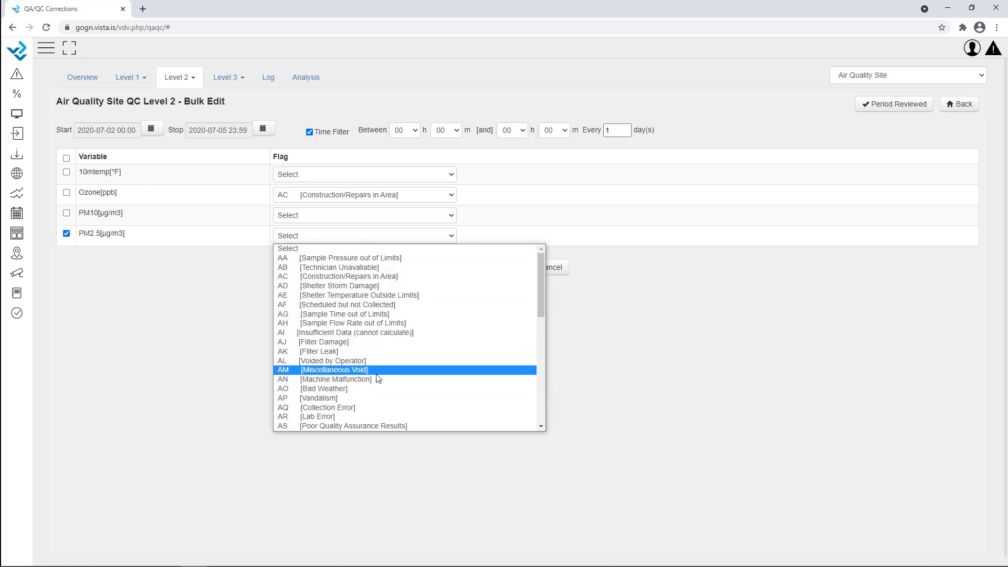
scroll(388, 402, "down", 4)
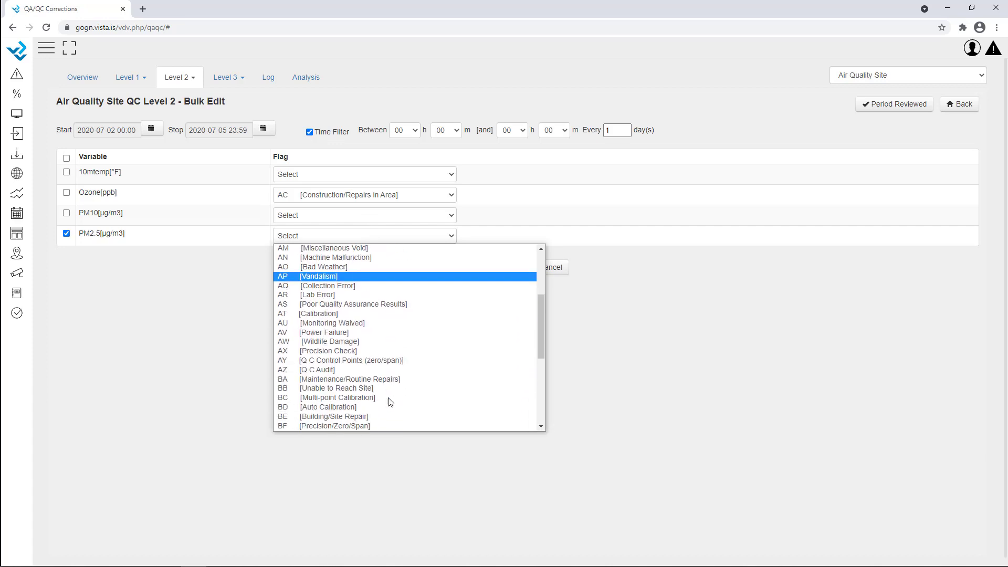
scroll(393, 355, "up", 2)
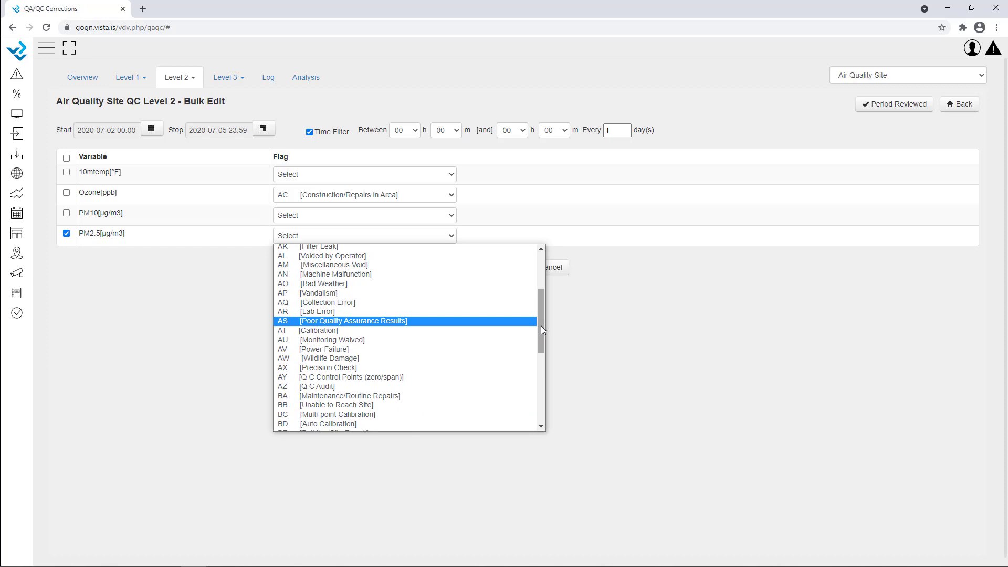
left_click_drag(540, 325, 540, 320)
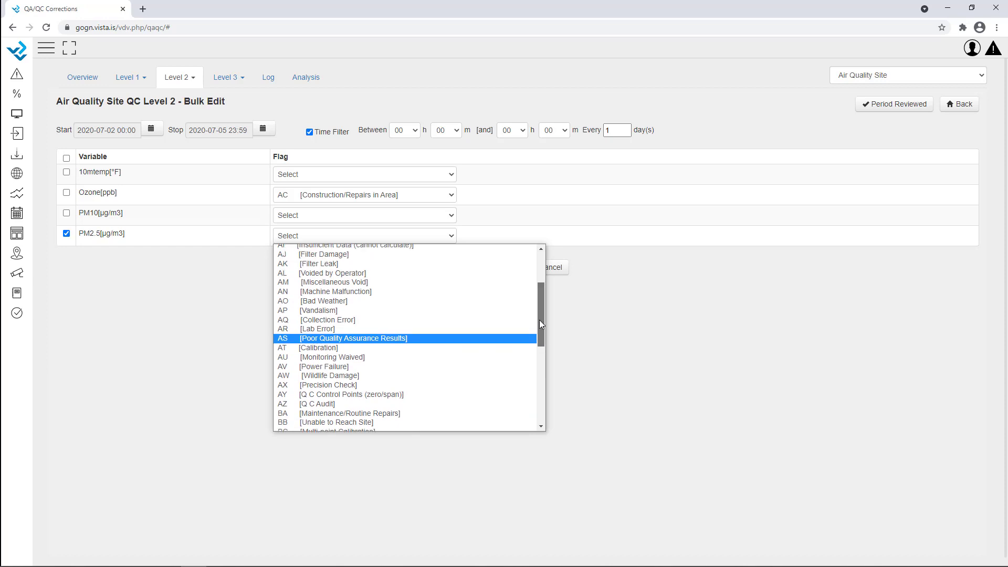
left_click_drag(539, 320, 533, 278)
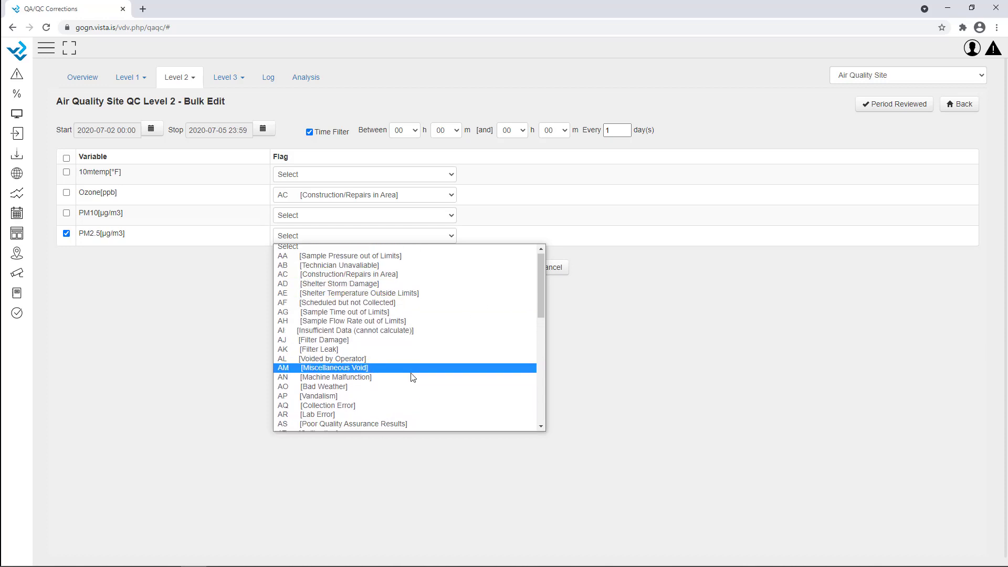
scroll(378, 365, "down", 2)
left_click(345, 331)
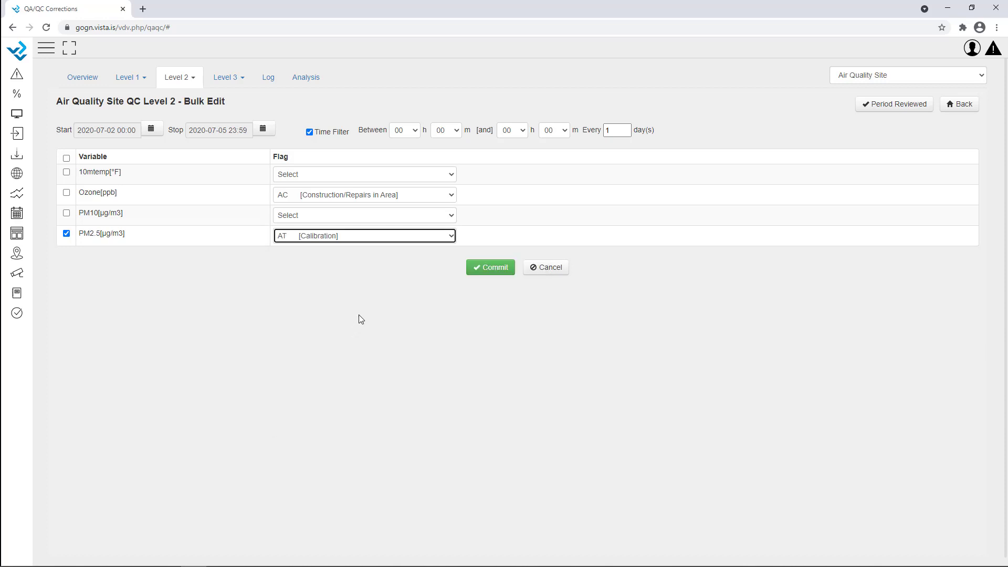
left_click(361, 311)
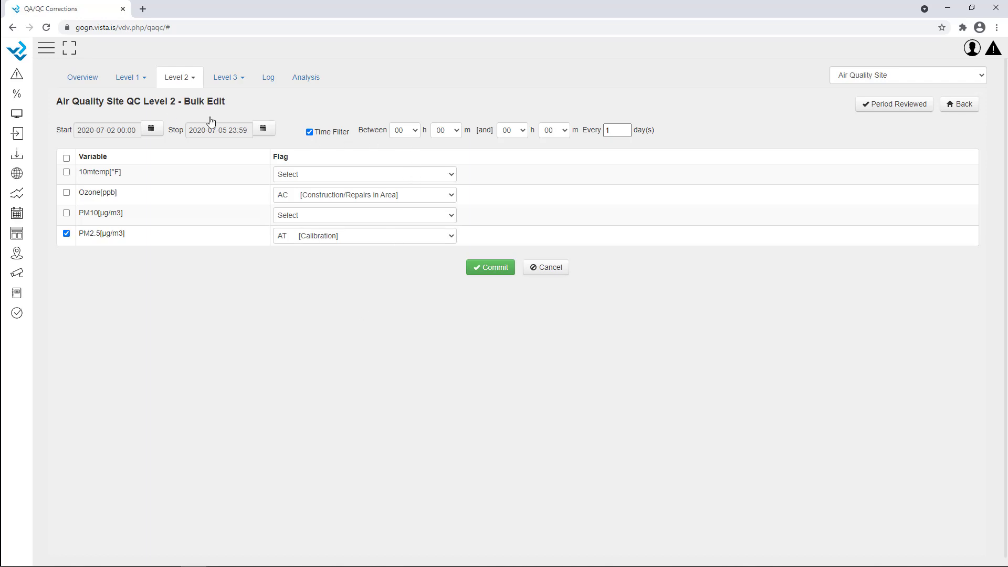
left_click(153, 130)
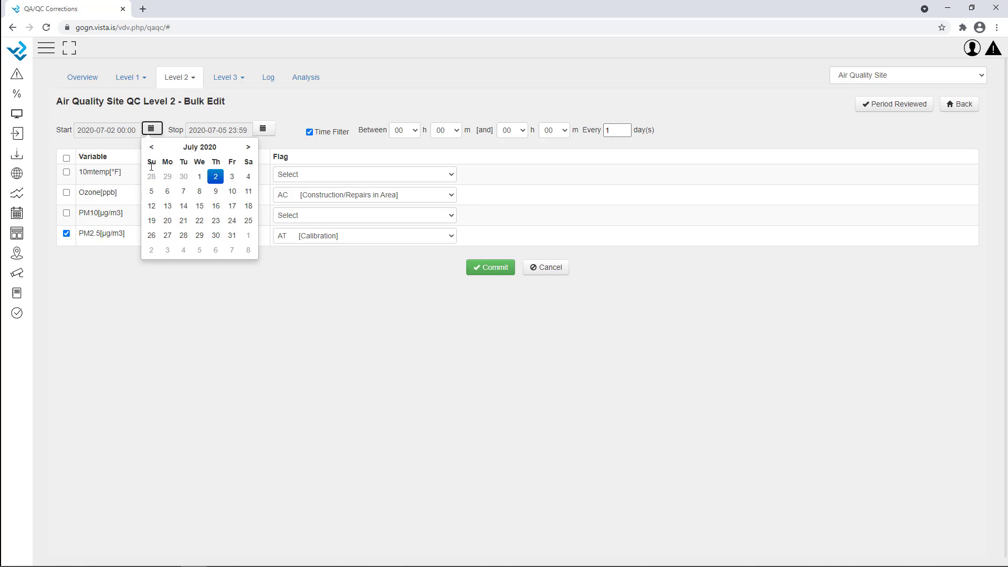
left_click(151, 146)
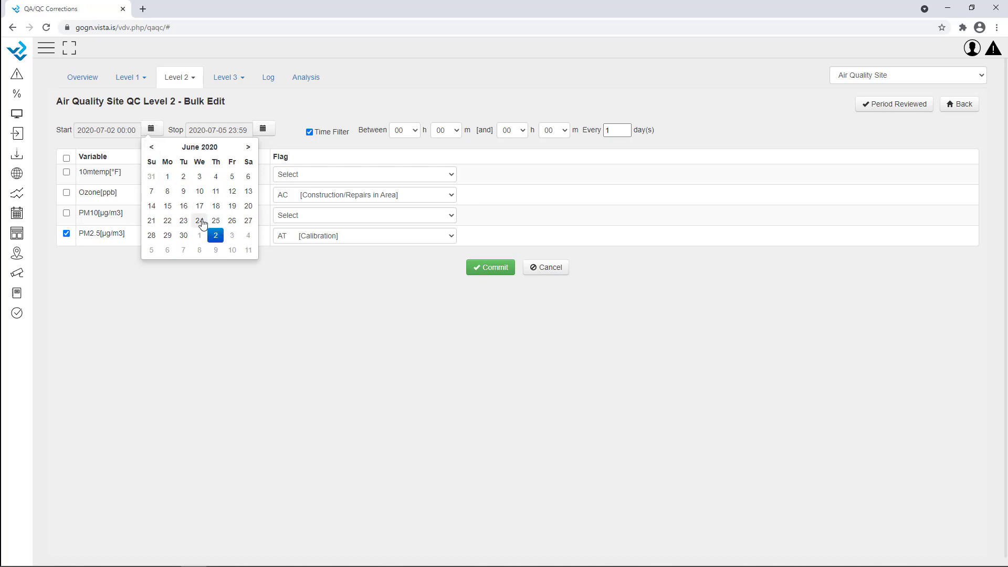
left_click(200, 222)
left_click(263, 129)
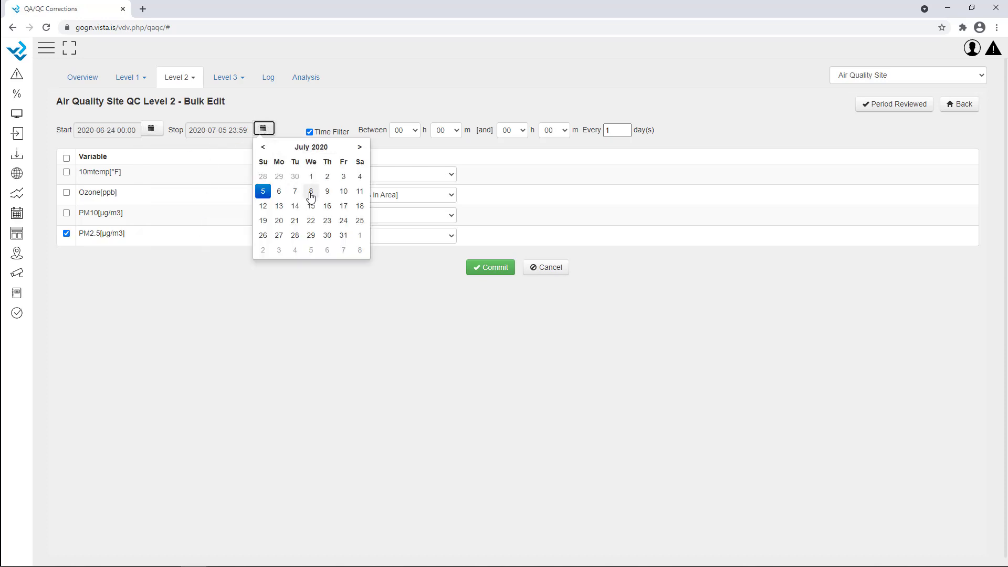
left_click(282, 194)
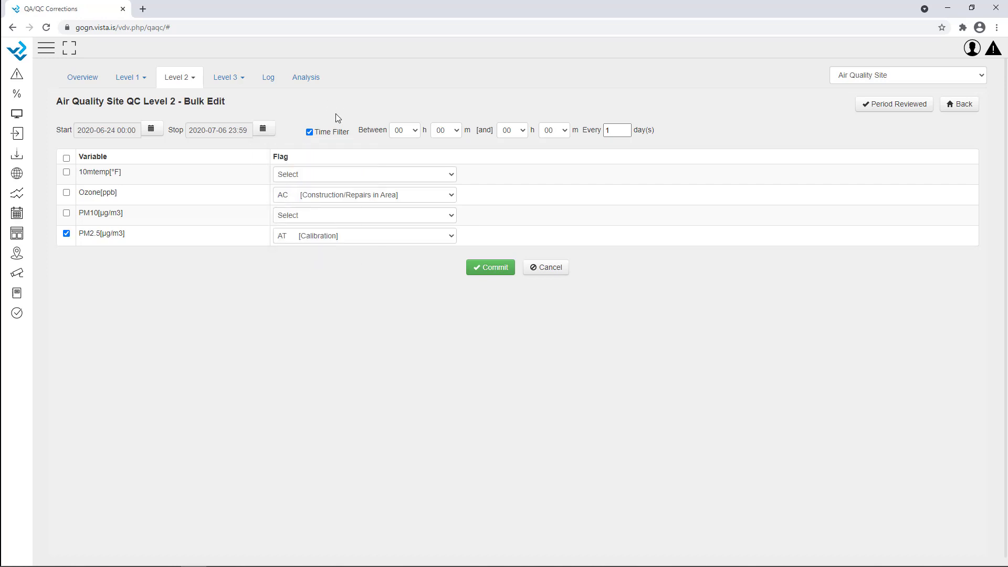
Step: Limit the time filter to the hours between 12:00 and 13:00
left_click(414, 130)
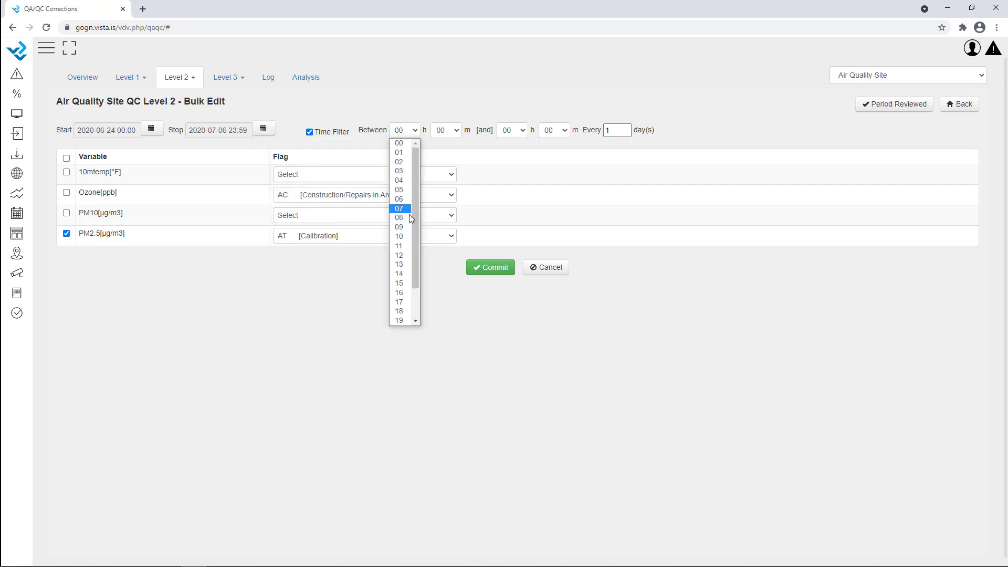
left_click(404, 256)
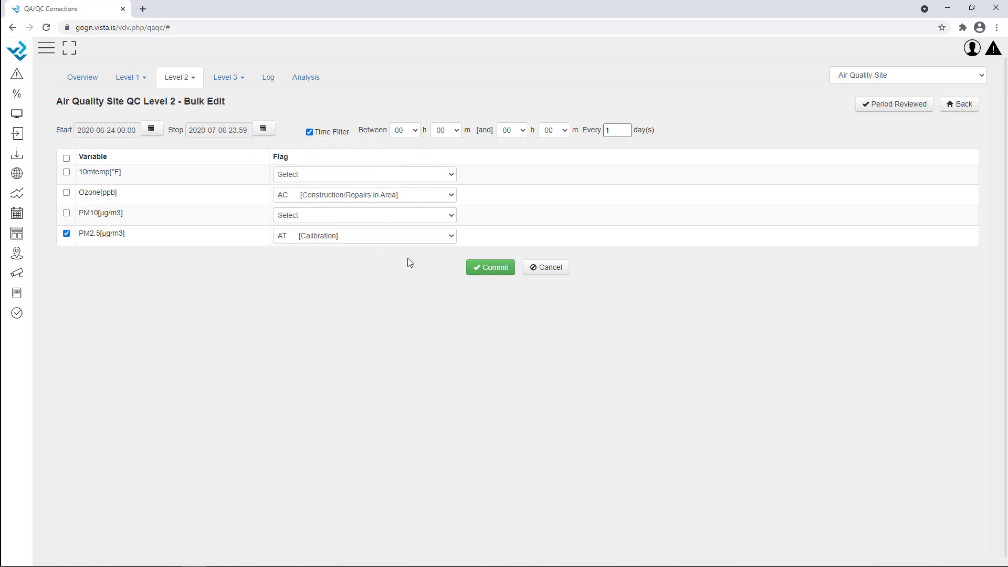
left_click(523, 132)
left_click(510, 262)
Step: Commit the PM2.5 bulk edit, extending the note to "bulk update, time filter"
left_click(495, 271)
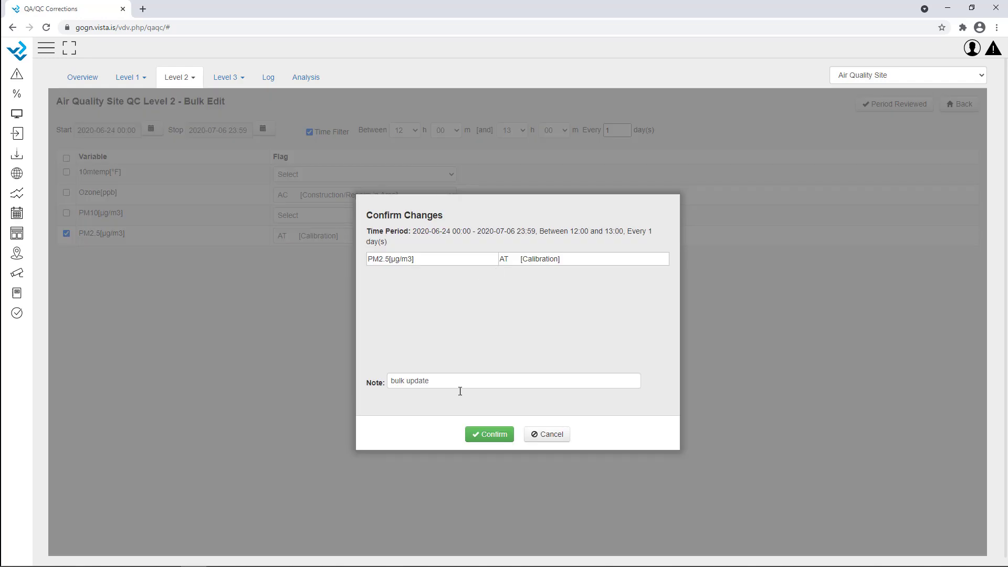
mouse_move(446, 382)
left_mouse_down()
mouse_move(410, 381)
mouse_move(432, 379)
left_mouse_up()
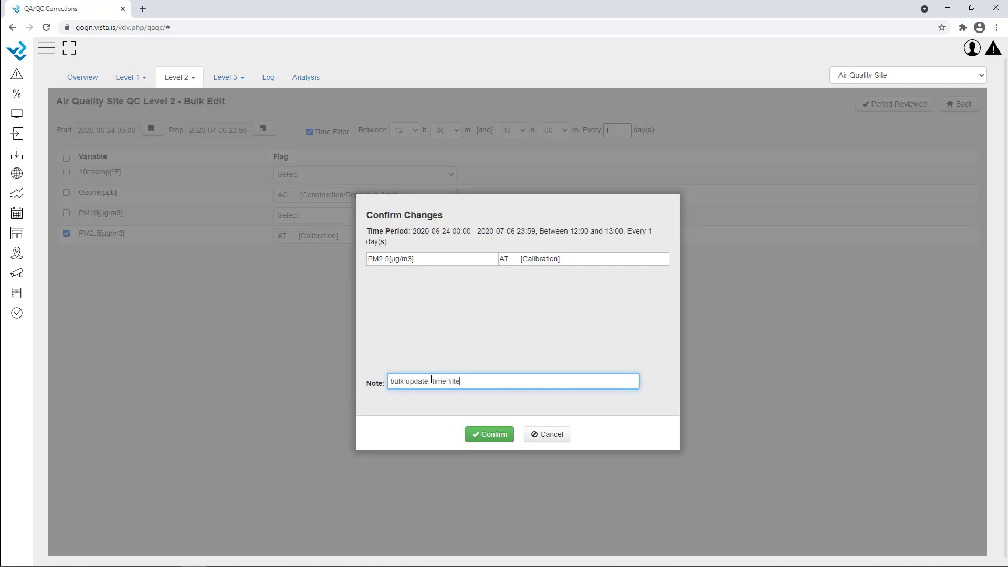
left_click(491, 433)
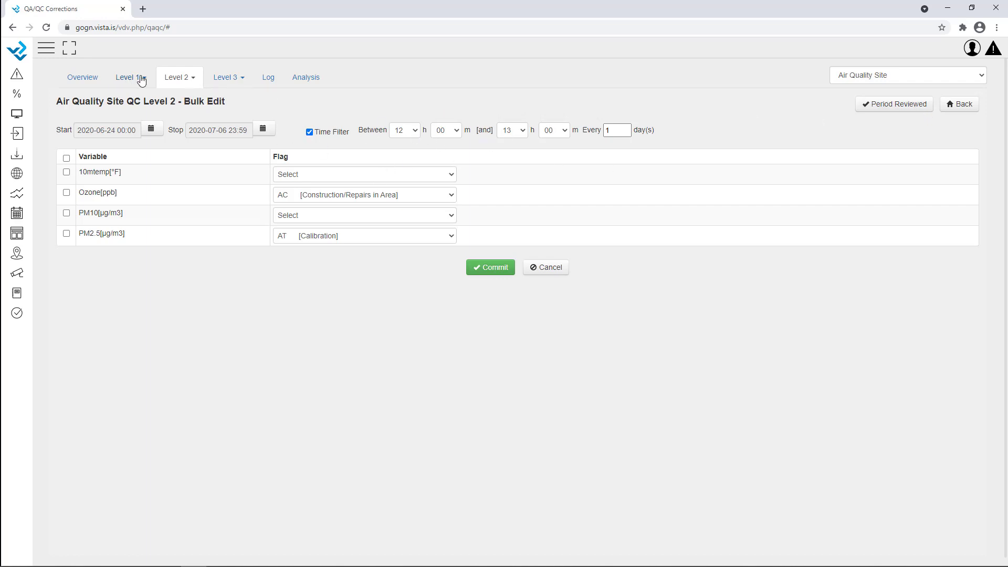
Step: Open the Level 2 manual edit and look through the 2020-07-08 values for the bulk-edit codes
left_click(179, 80)
left_click(184, 103)
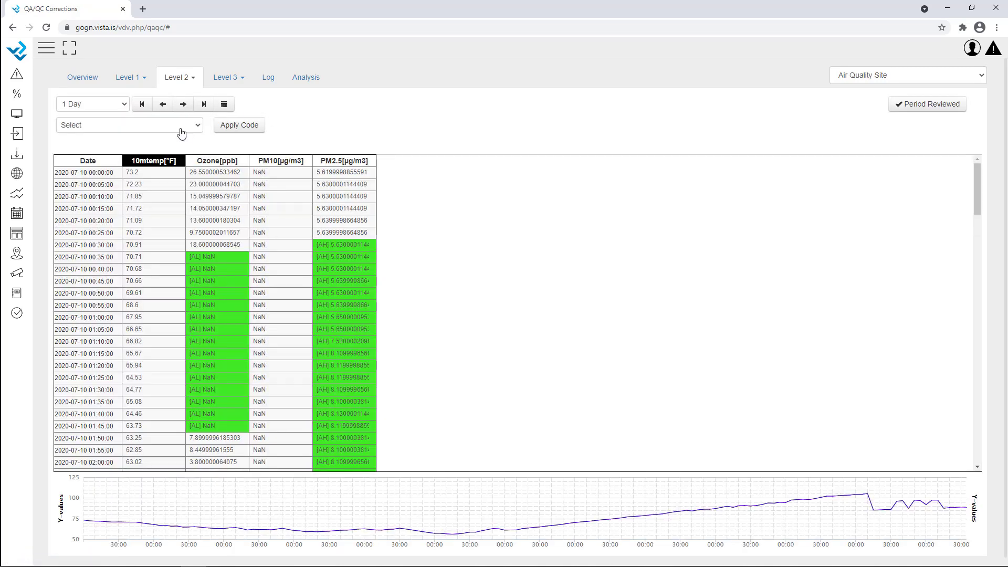
left_click(163, 104)
left_click(163, 104)
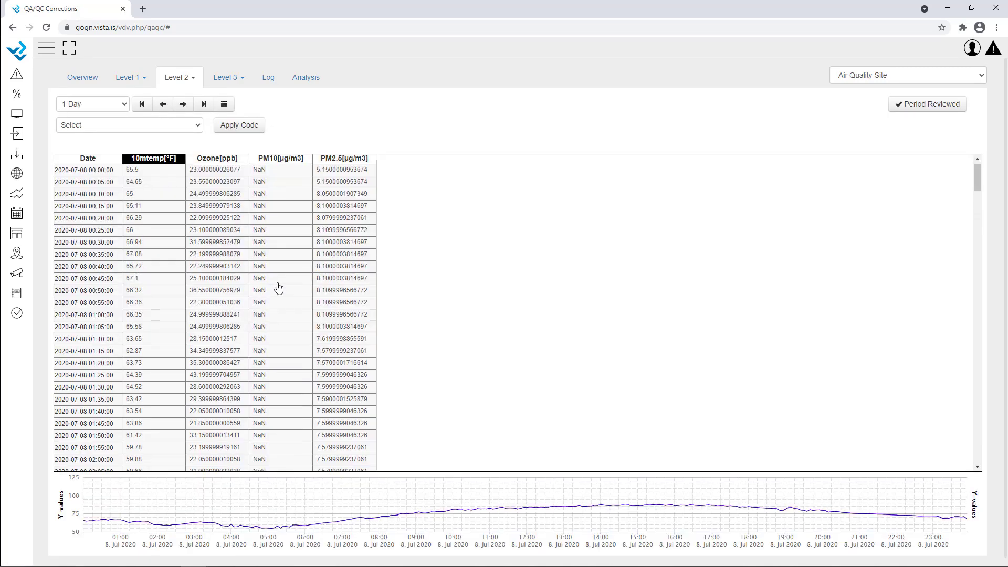
scroll(286, 286, "down", 10)
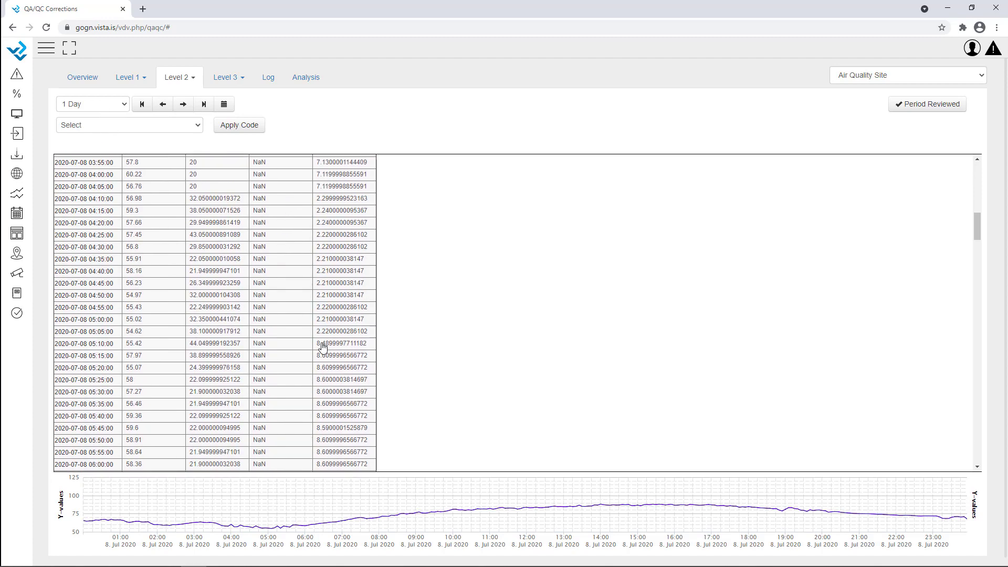
scroll(350, 356, "down", 6)
scroll(353, 357, "down", 17)
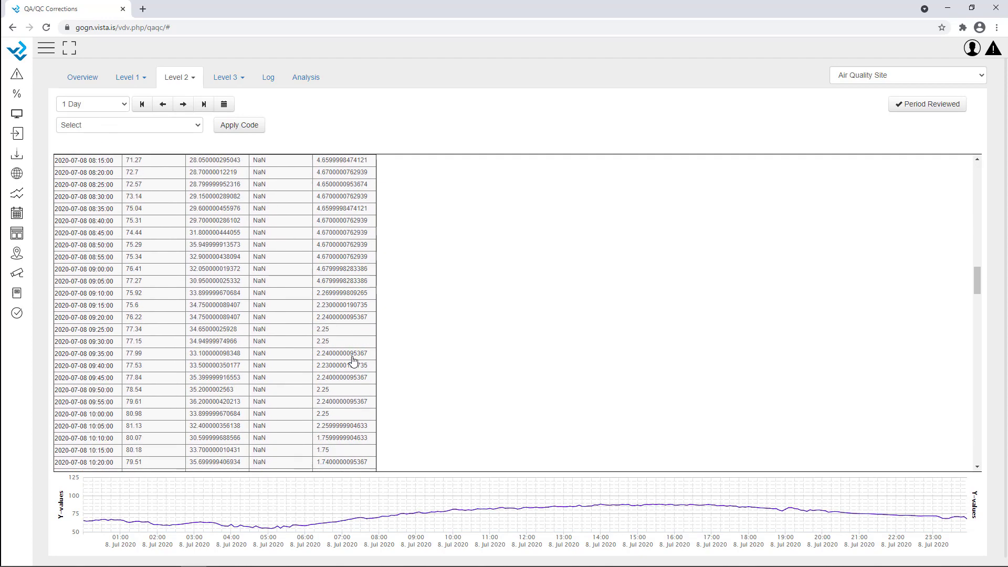
scroll(353, 360, "up", 8)
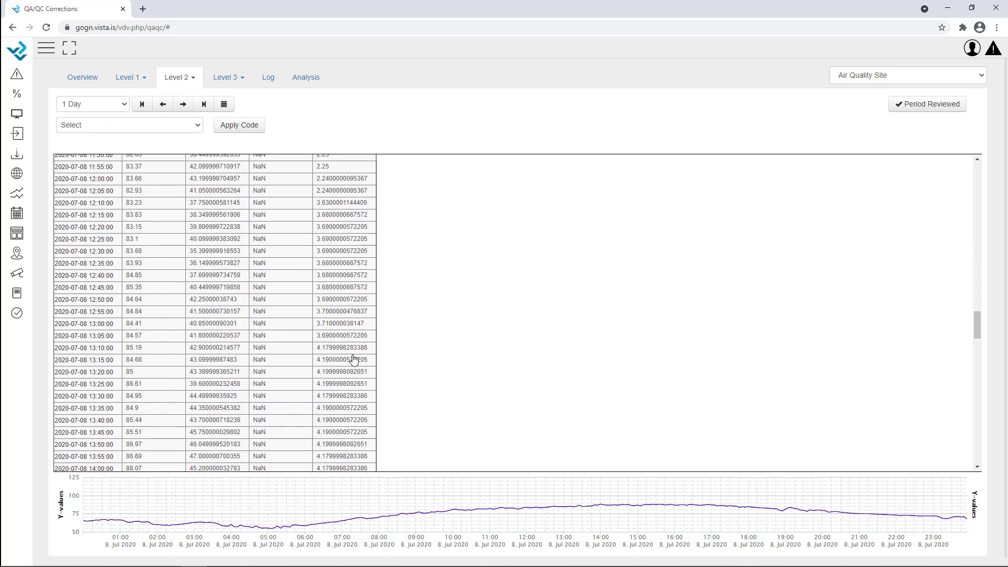
Step: Go back to 2020-07-04 and 2020-07-03 and examine the Ozone and PM2.5 codes around midday
left_click(163, 105)
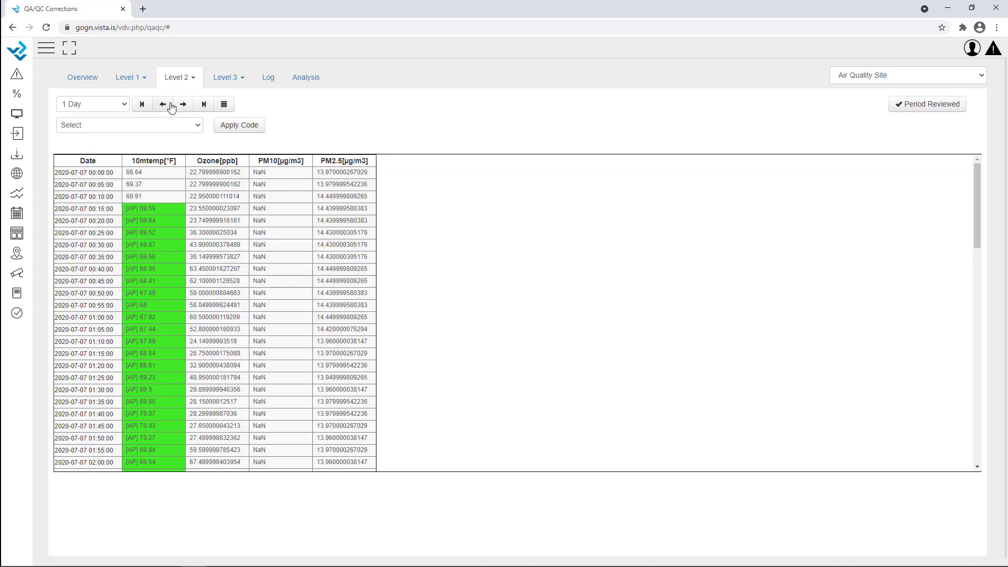
left_click(163, 104)
left_click(162, 105)
left_click(163, 104)
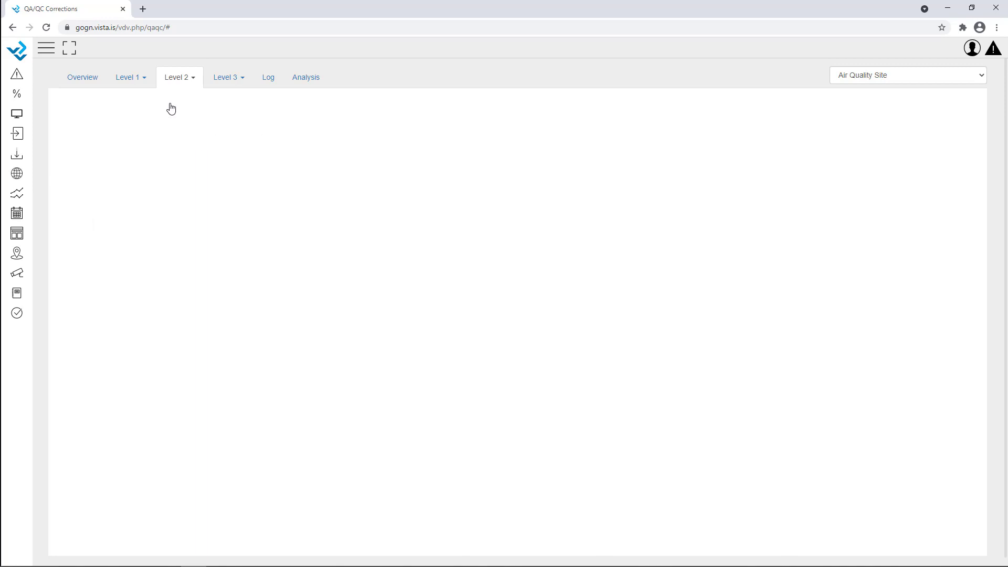
scroll(367, 344, "down", 20)
scroll(362, 347, "down", 5)
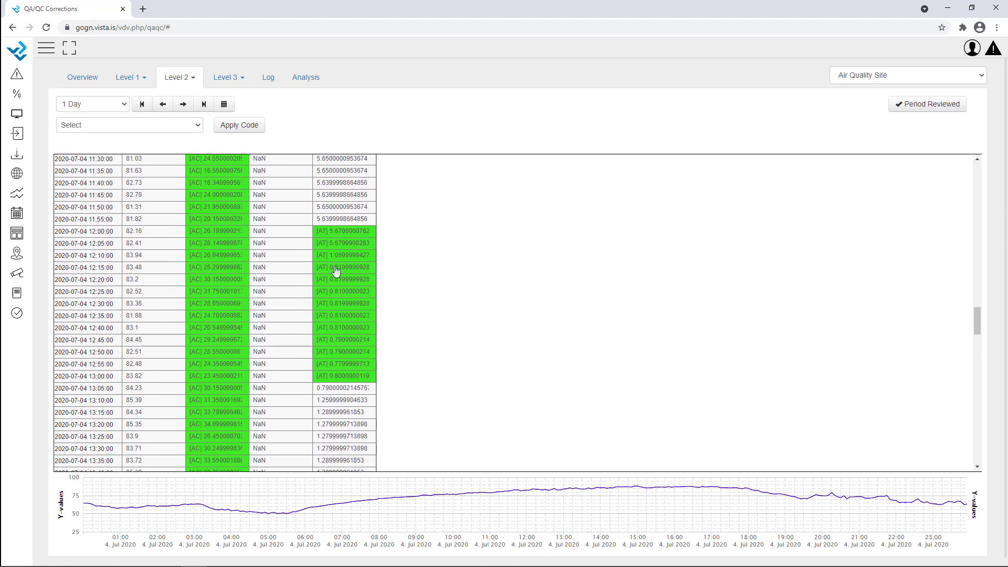
left_click(164, 104)
scroll(300, 367, "down", 20)
scroll(300, 369, "down", 10)
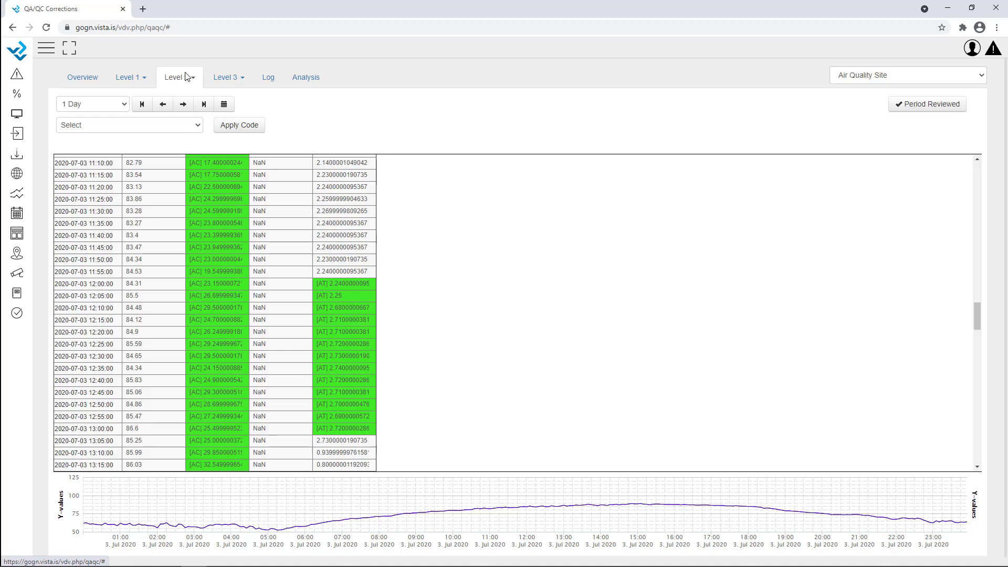
left_click(922, 106)
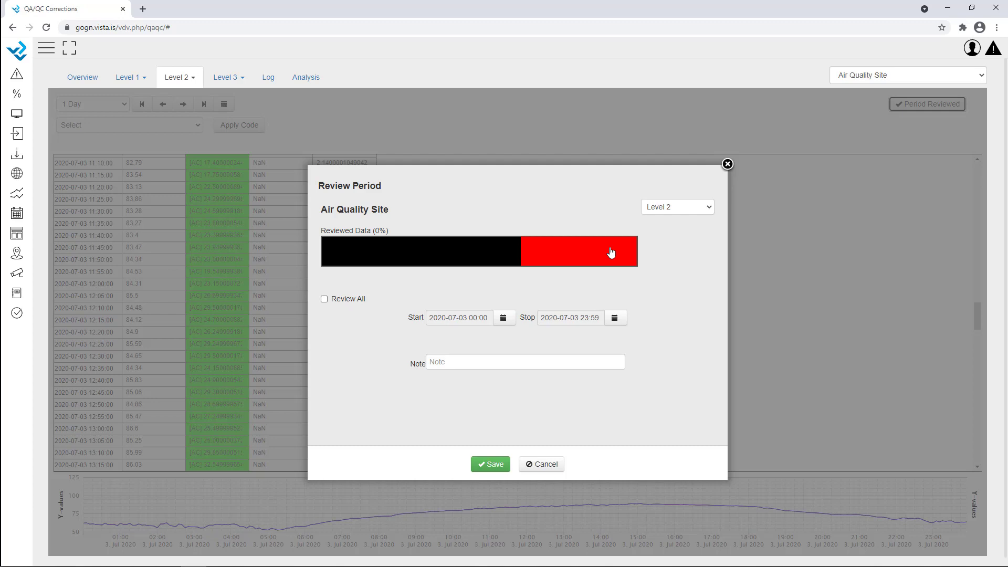
left_click(512, 318)
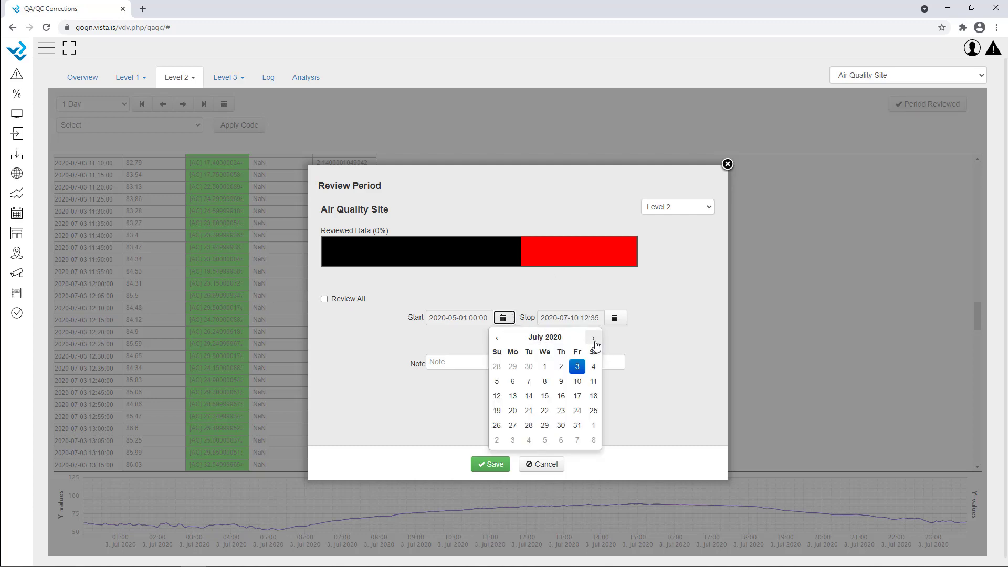
left_click(594, 339)
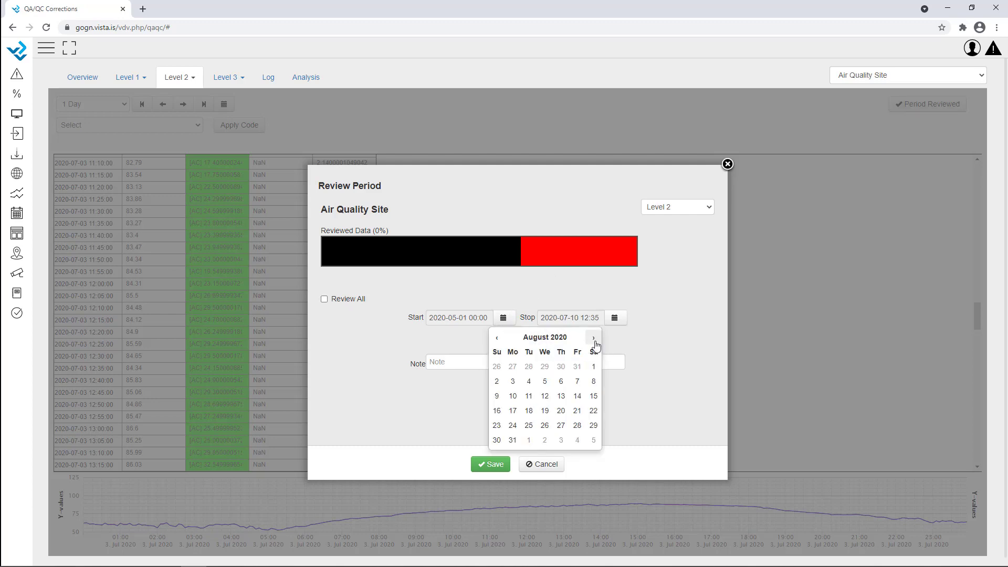
left_click(498, 338)
left_click(546, 368)
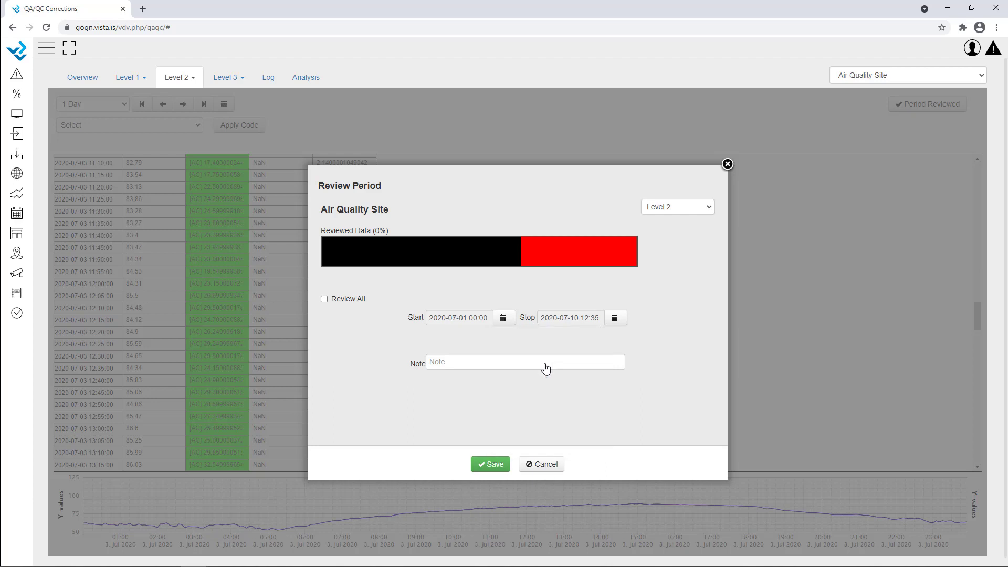
left_click(511, 323)
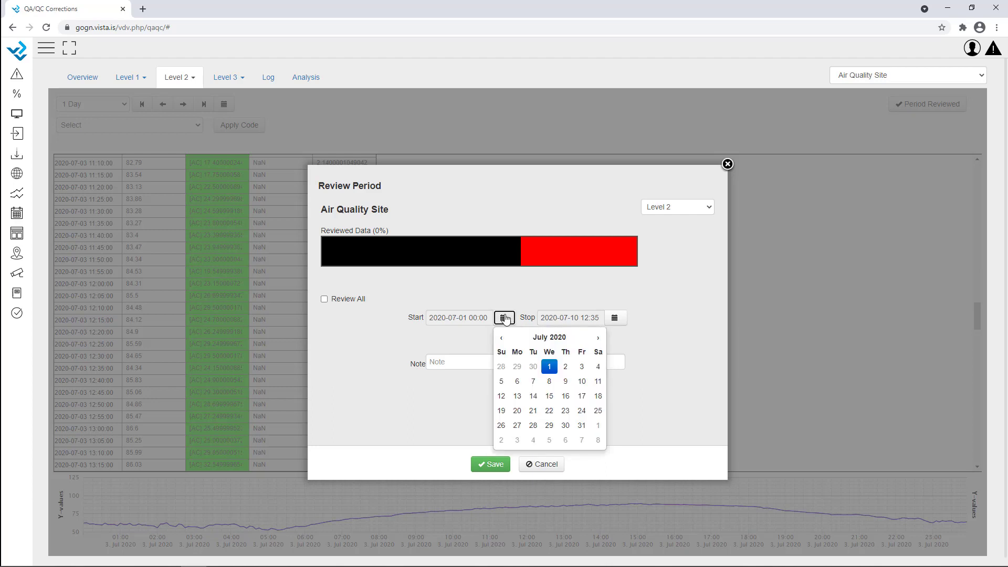
left_click(501, 338)
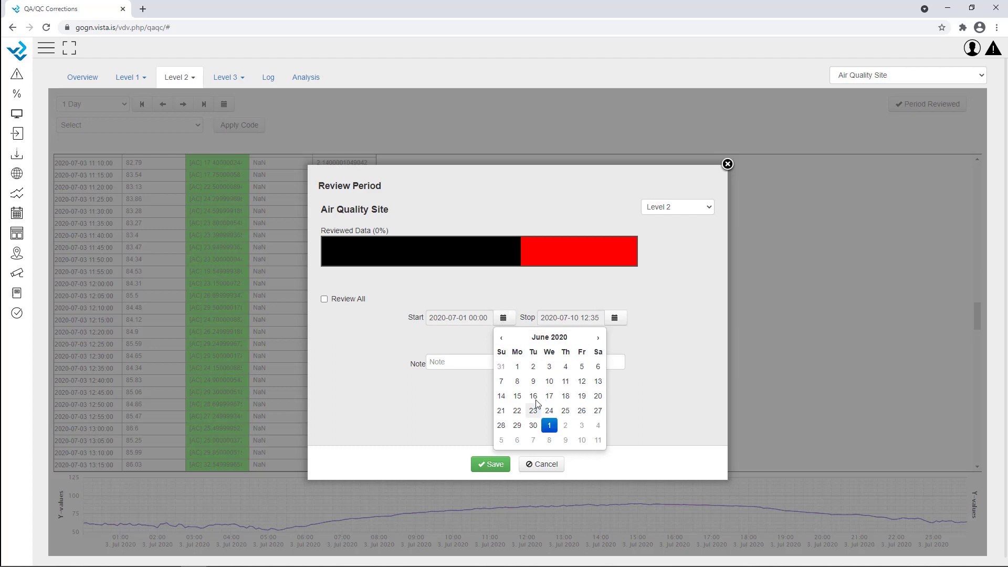
left_click(518, 368)
left_click(492, 465)
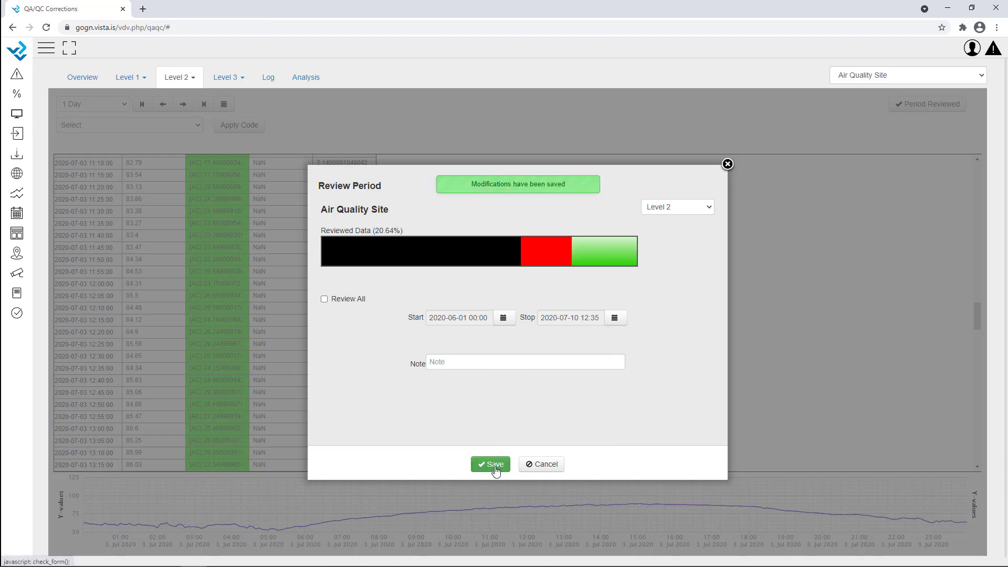
left_click(551, 466)
Step: Open the Level 3 manual edit and look through the 2020-07-10 values and their existing codes
left_click(231, 78)
left_click(238, 107)
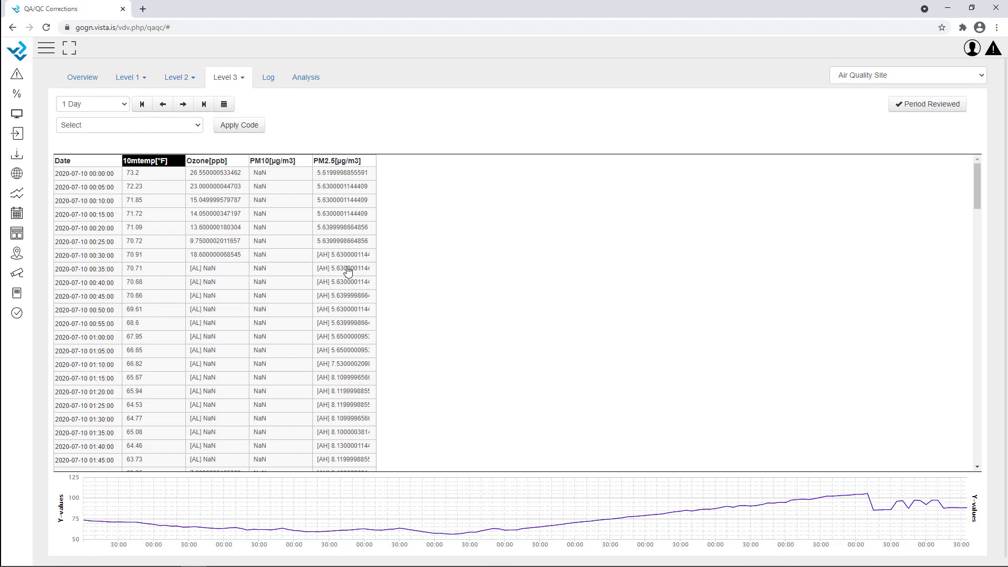
scroll(348, 271, "down", 10)
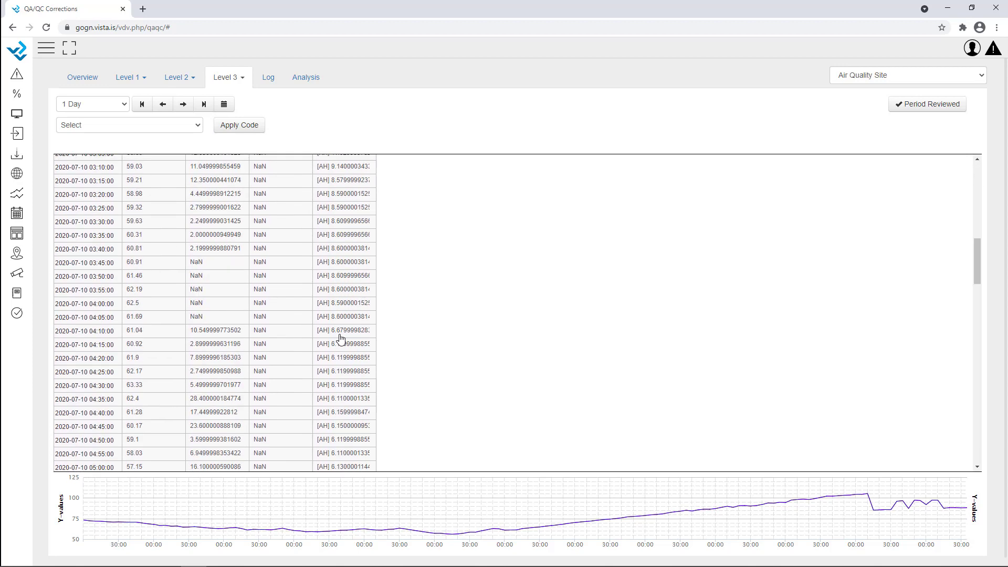
scroll(346, 346, "up", 10)
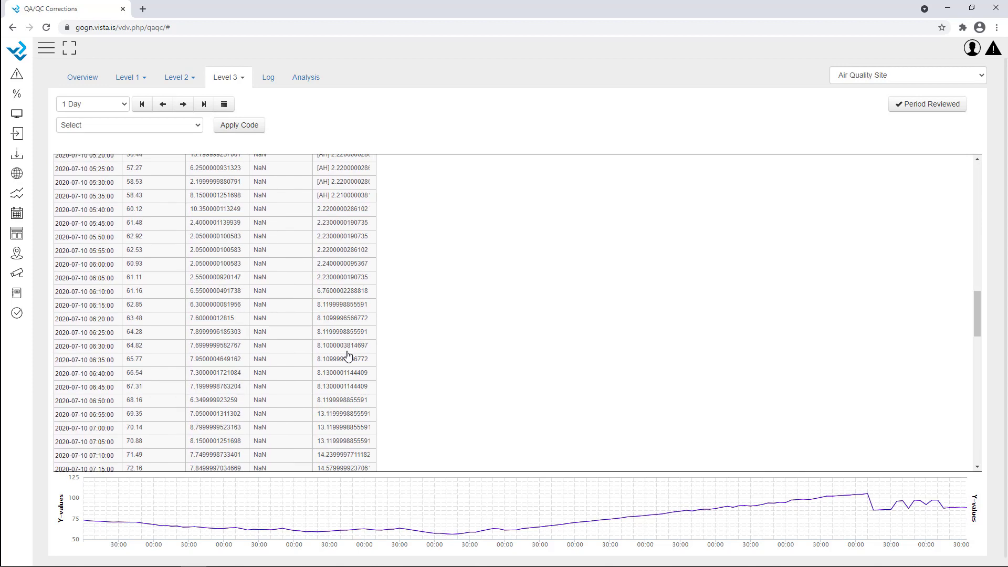
scroll(186, 296, "down", 6)
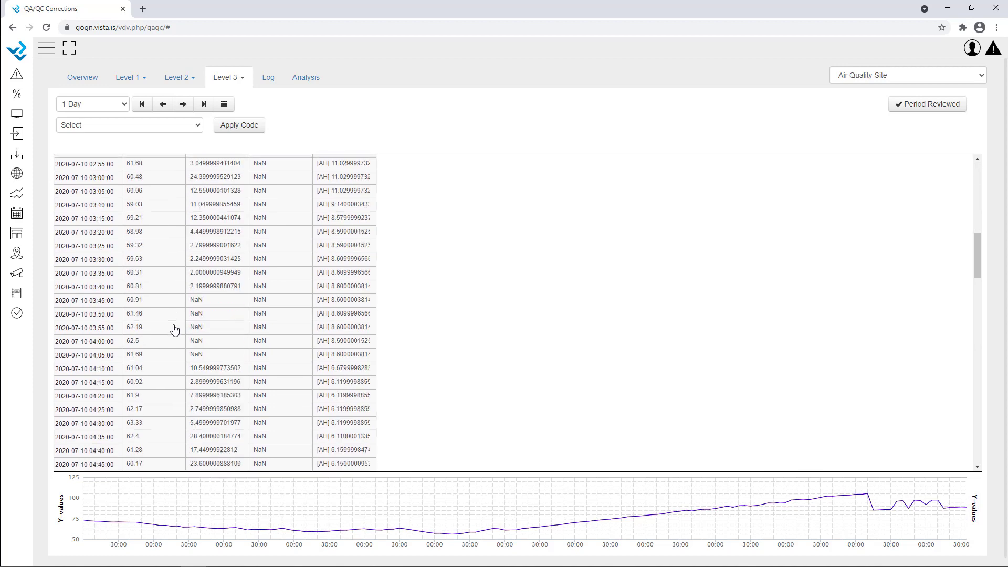
scroll(176, 263, "up", 6)
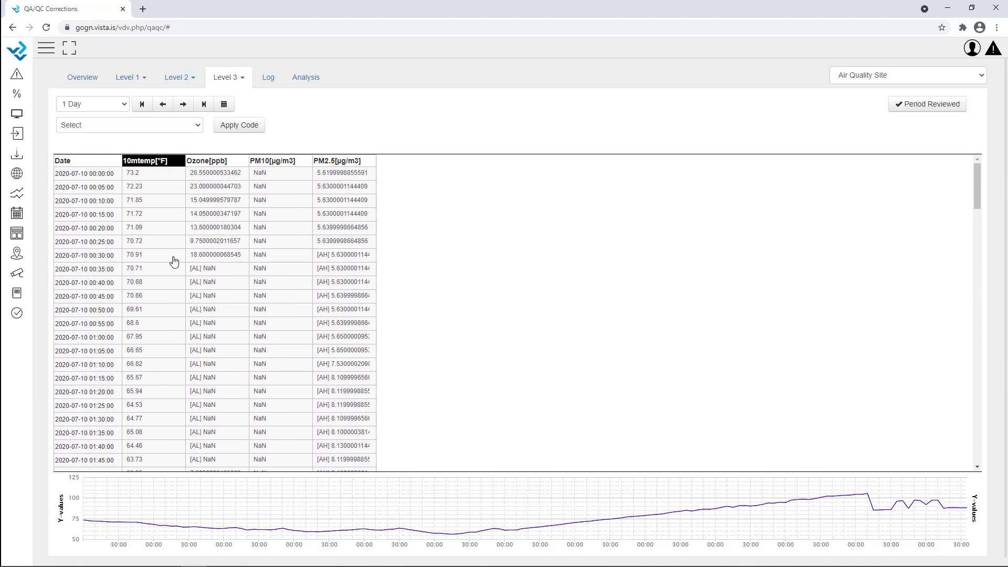
Step: Code the 10mtemp values from 00:10 to 00:35 on 2020-07-10 as 4 [Lab Issue] and commit them with the note "Test"
left_click_drag(152, 201, 156, 278)
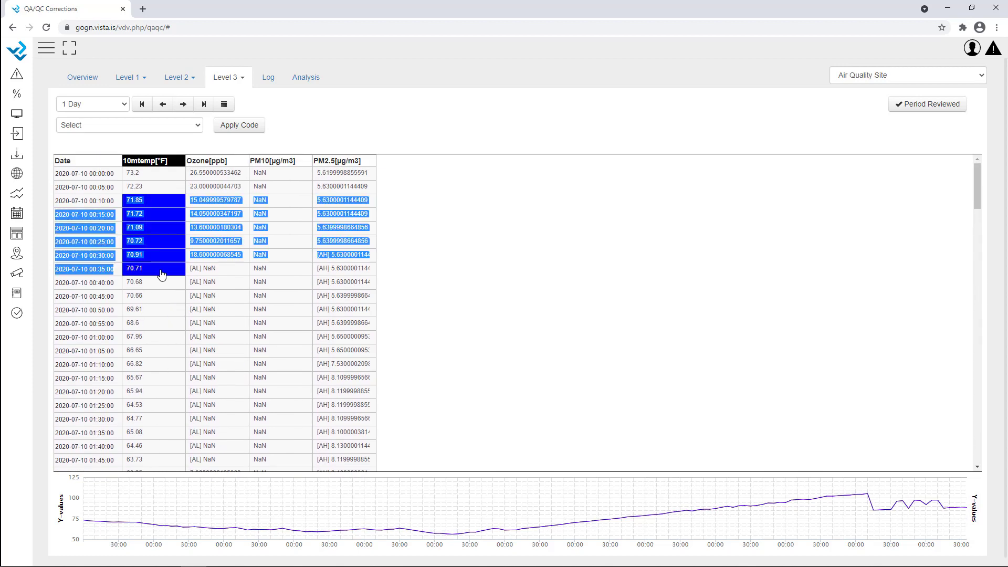
left_click(166, 202)
left_click(168, 273, "shift")
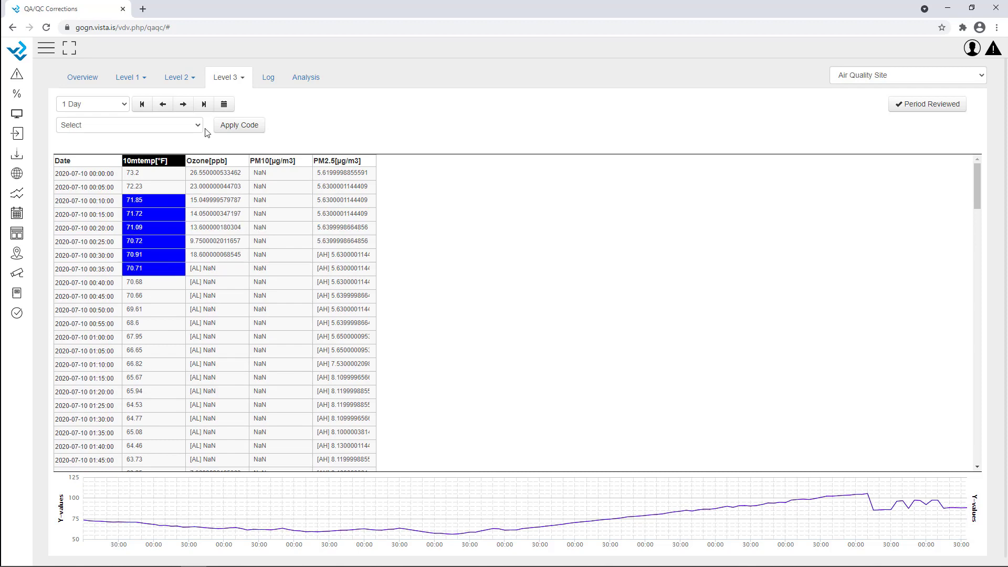
left_click(152, 129)
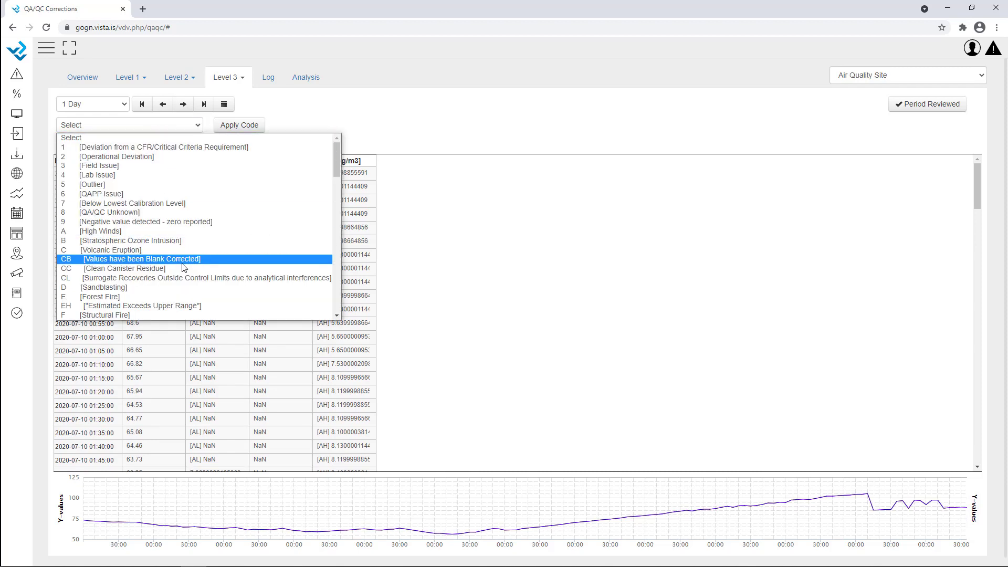
scroll(186, 276, "down", 4)
scroll(158, 176, "up", 4)
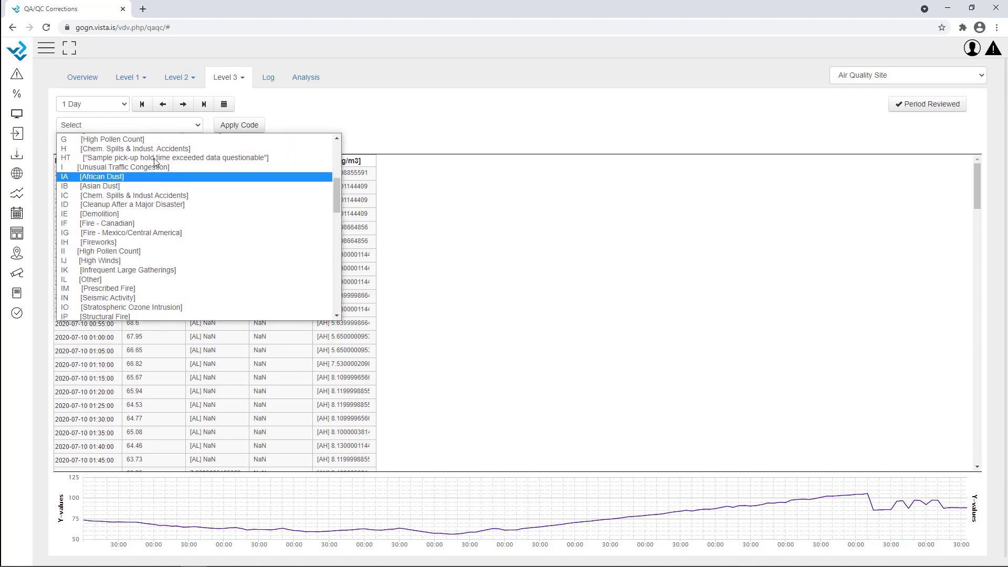
left_click(135, 178)
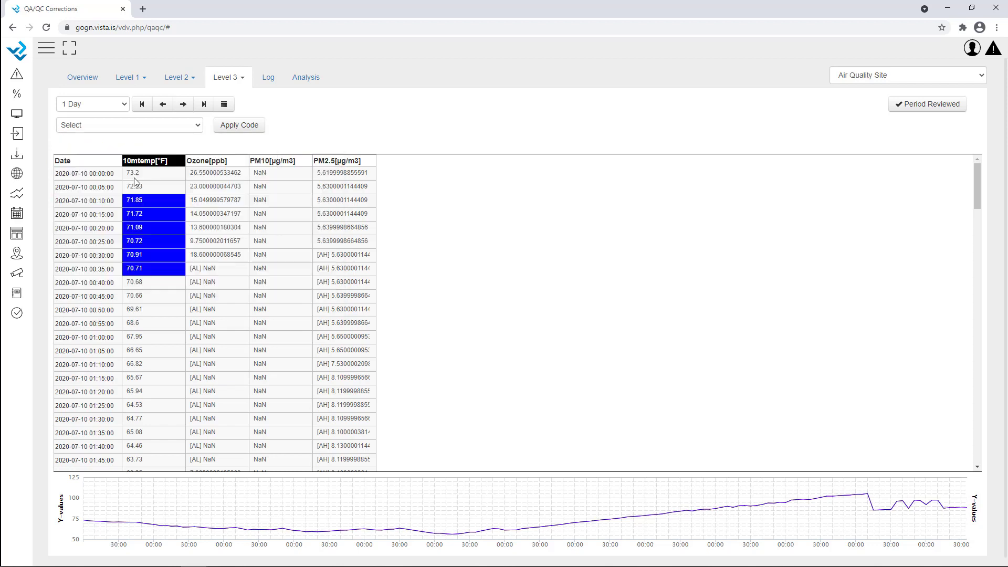
left_click(231, 128)
left_click(333, 124)
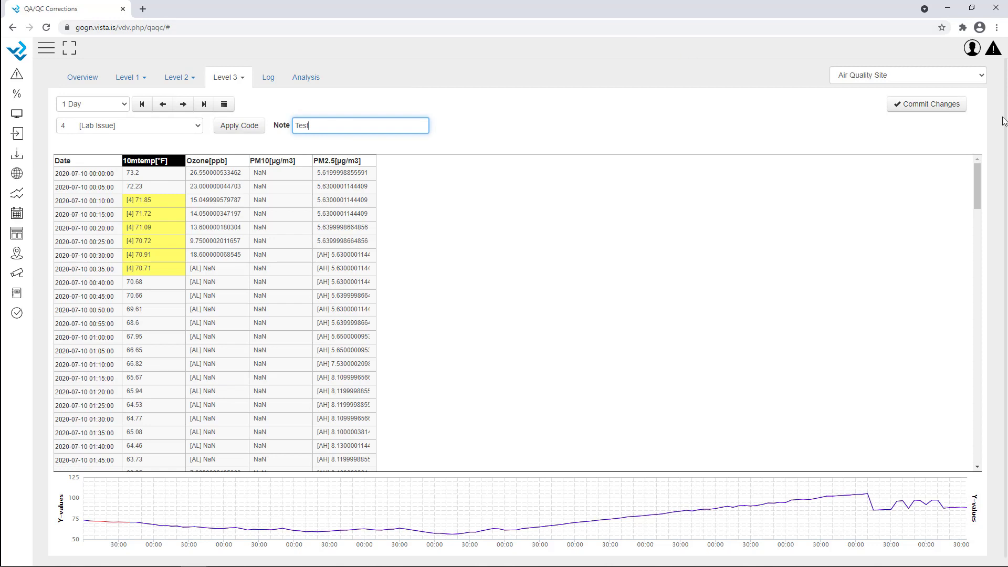
left_click(930, 107)
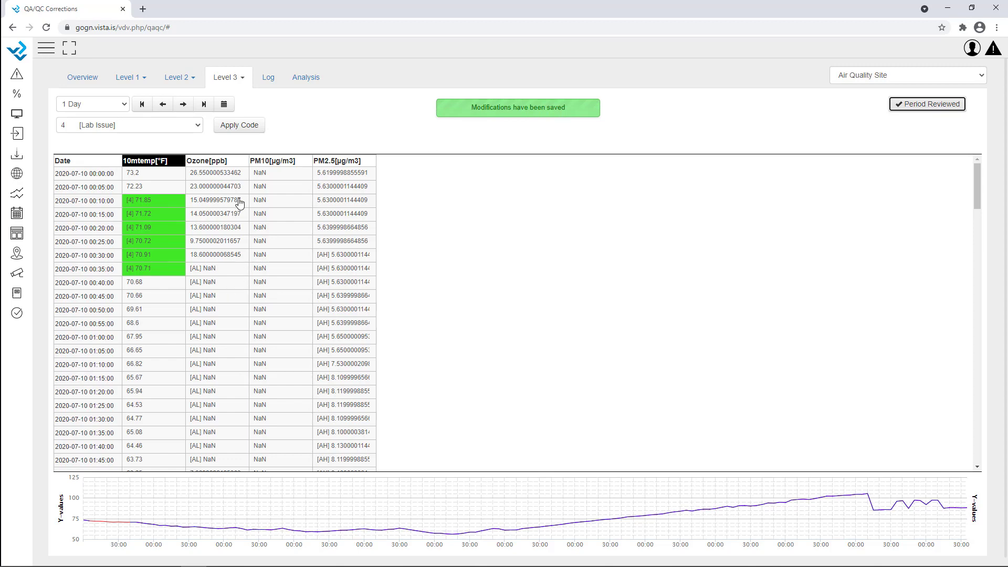
Step: Code the Ozone values from 00:35 to 01:30 on 2020-07-09 as C [Volcanic Eruption] and commit them with the note "Level 3"
left_click(163, 104)
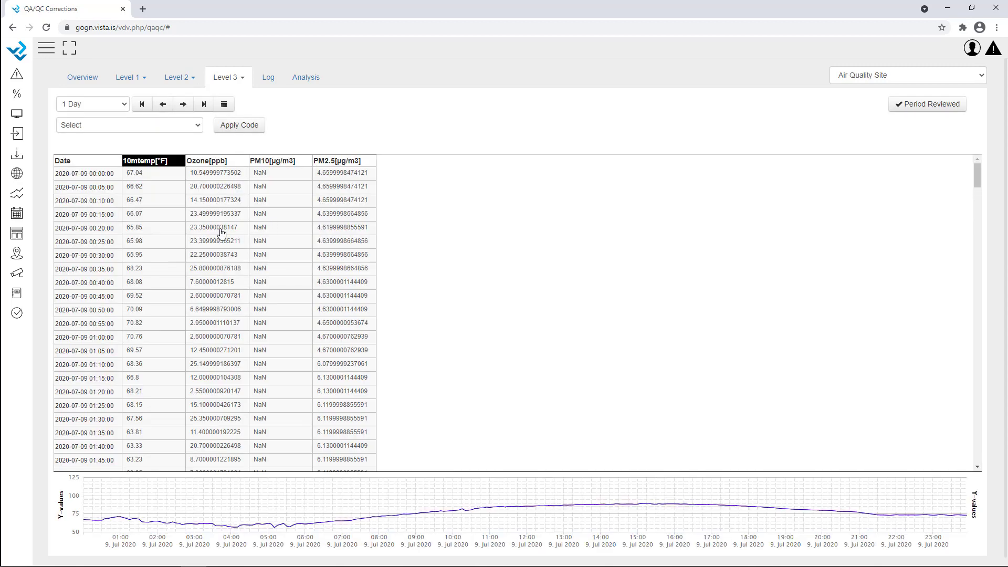
left_click(250, 274)
left_click(229, 272)
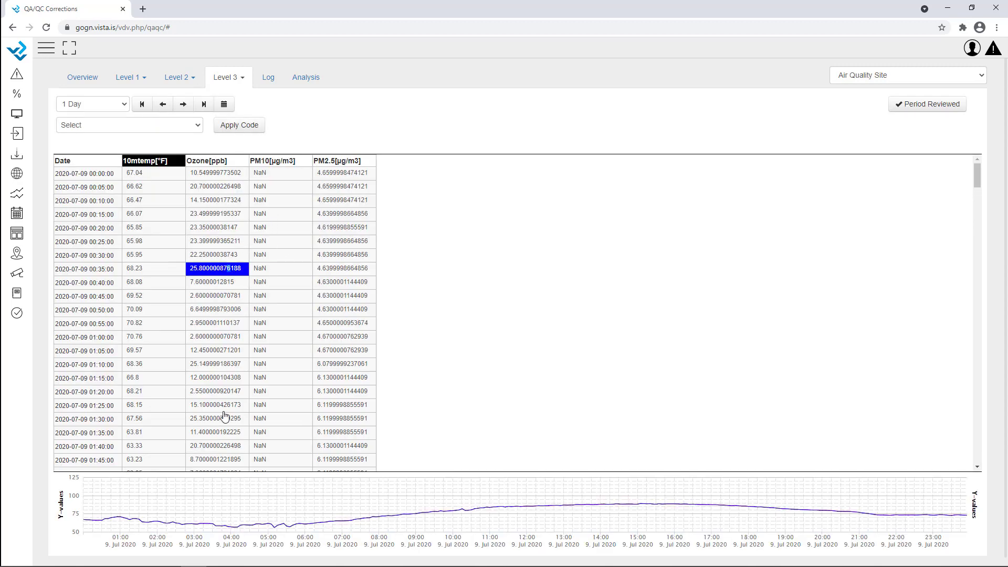
scroll(225, 411, "down", 2)
left_click(236, 317, "shift")
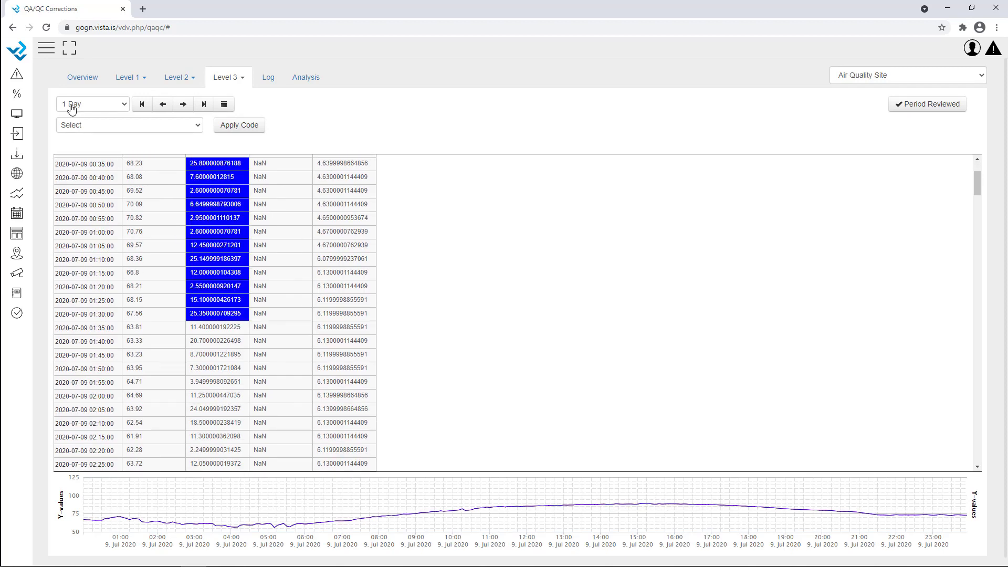
left_click(79, 126)
left_click(187, 250)
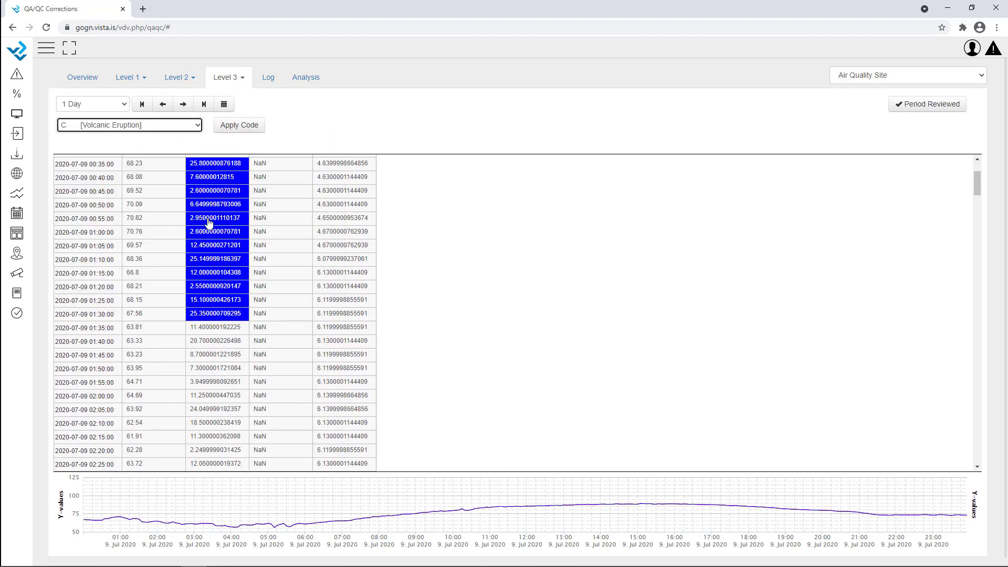
left_click(259, 130)
left_click(369, 129)
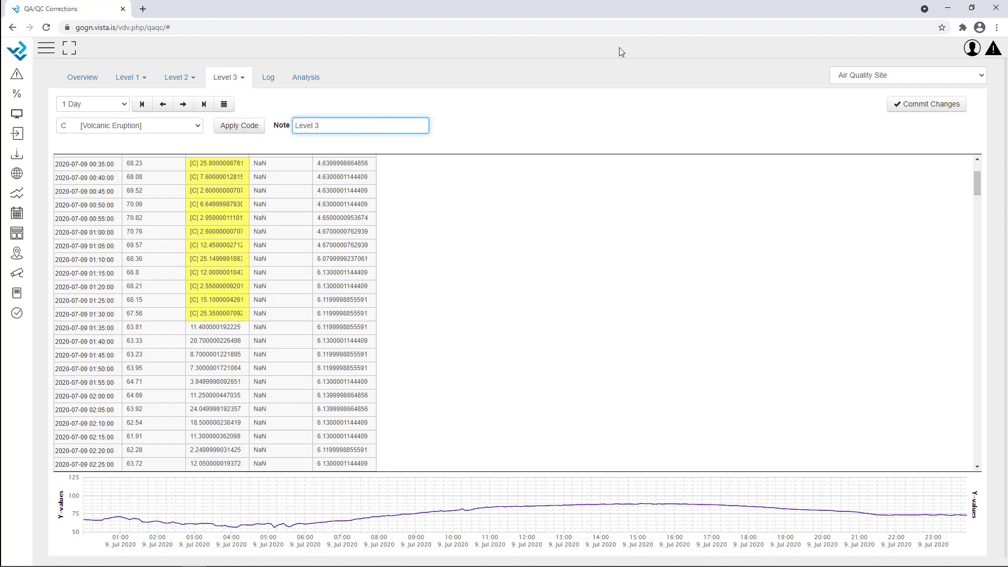
left_click(950, 111)
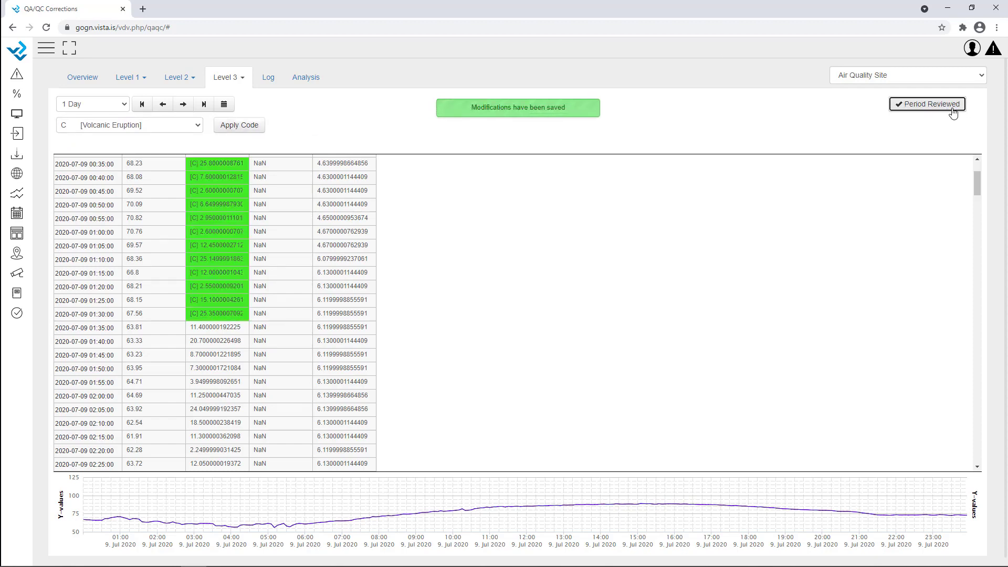
left_click(953, 112)
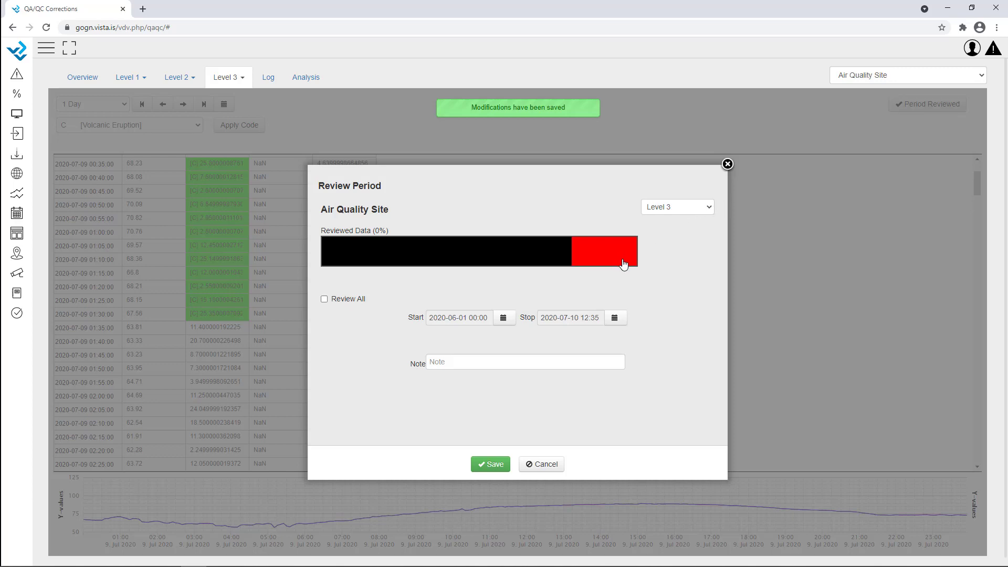
left_click(503, 318)
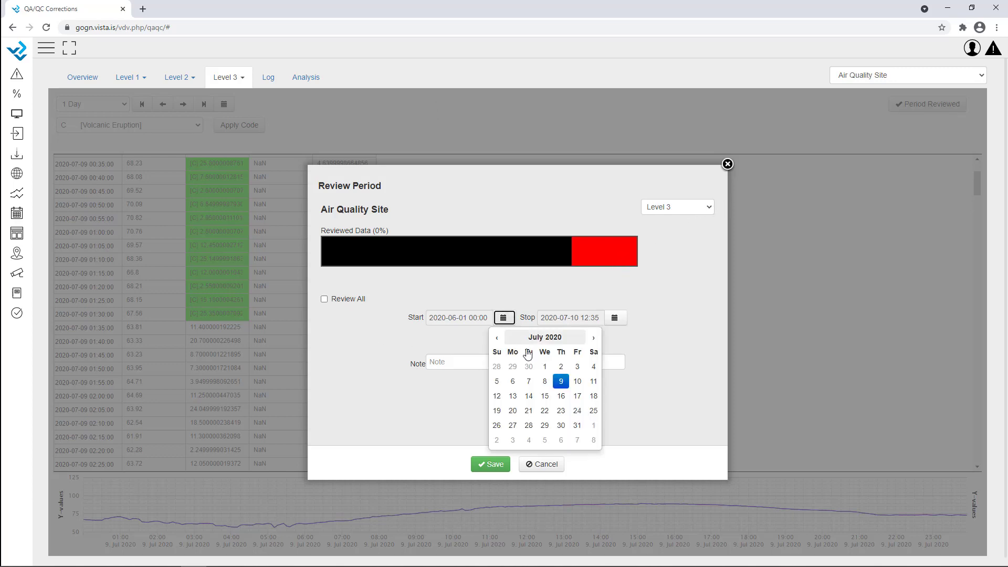
left_click(546, 396)
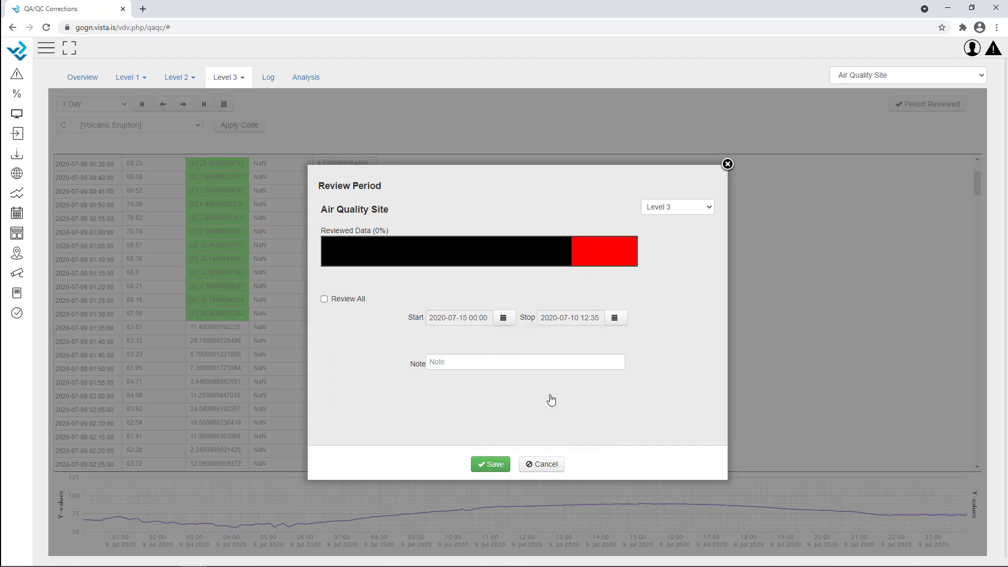
left_click(496, 324)
left_click(501, 338)
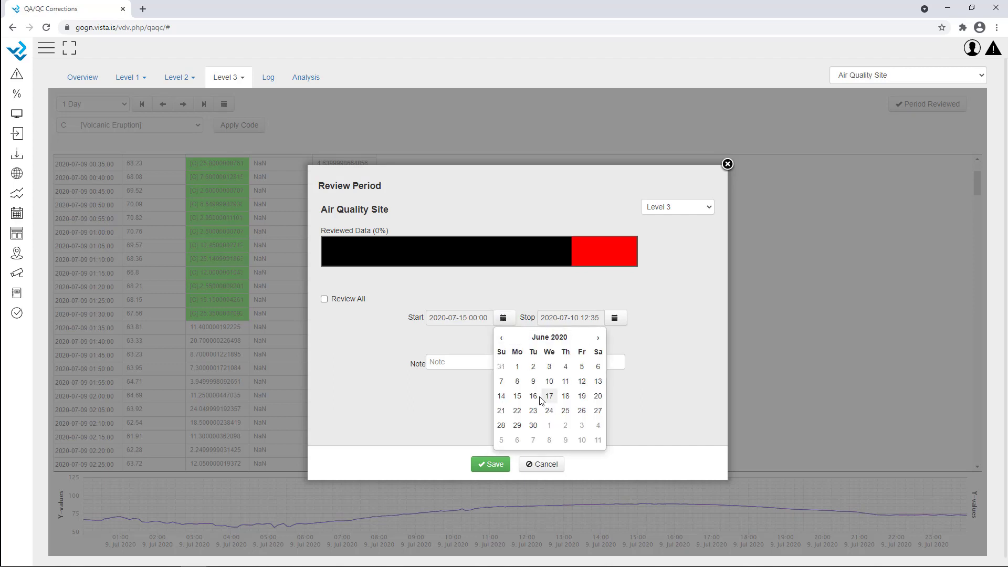
left_click(516, 396)
left_click(492, 465)
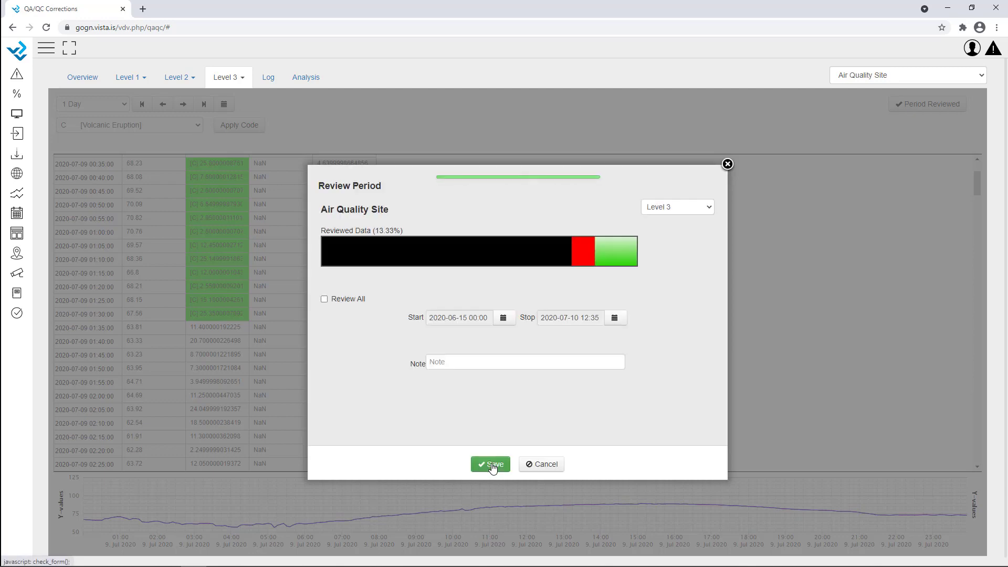
left_click(548, 465)
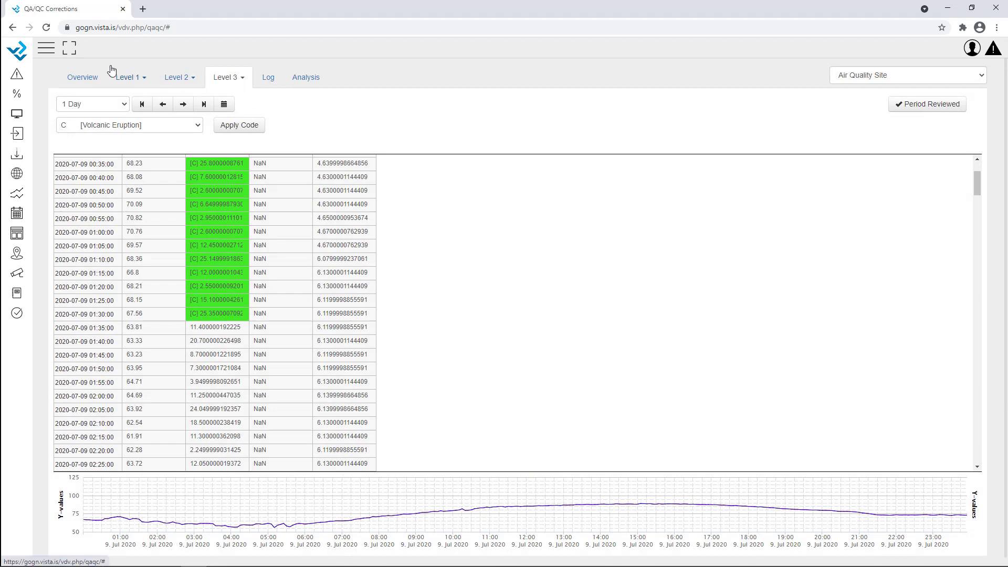
Step: Open the overview and examine the Level 1, 2 and 3 corrections and the period review entries
left_click(79, 76)
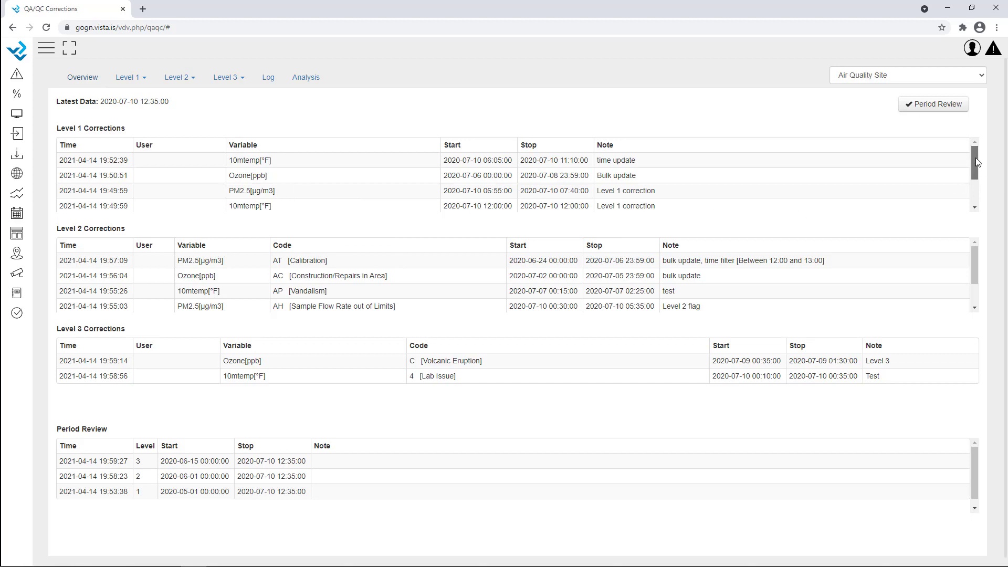
left_click_drag(976, 157, 948, 266)
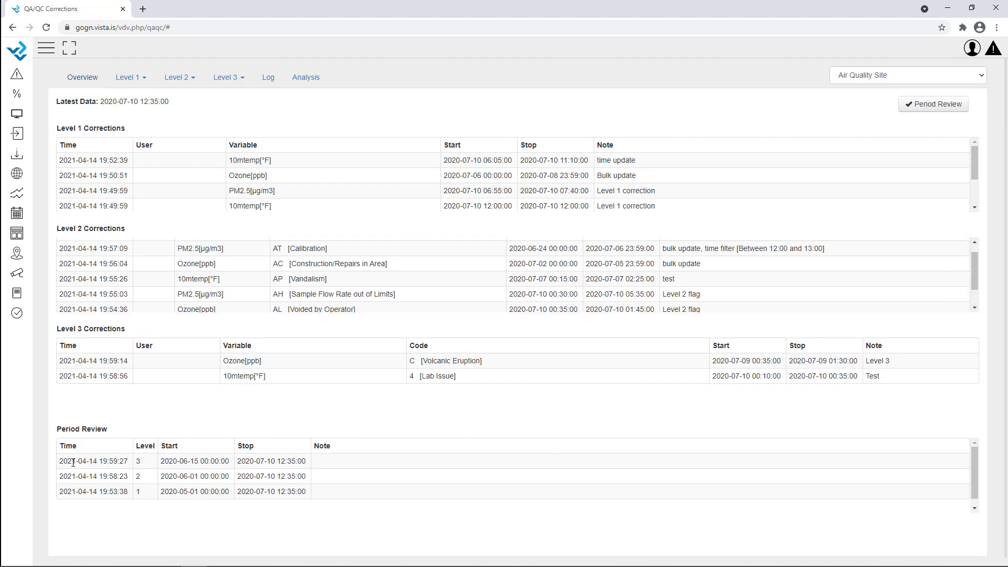
left_click_drag(72, 462, 292, 462)
left_click(361, 532)
Step: Open the correction log and filter it by Ozone, PM2.5 and 10mtemp in turn, restoring all variables at the end
left_click(268, 78)
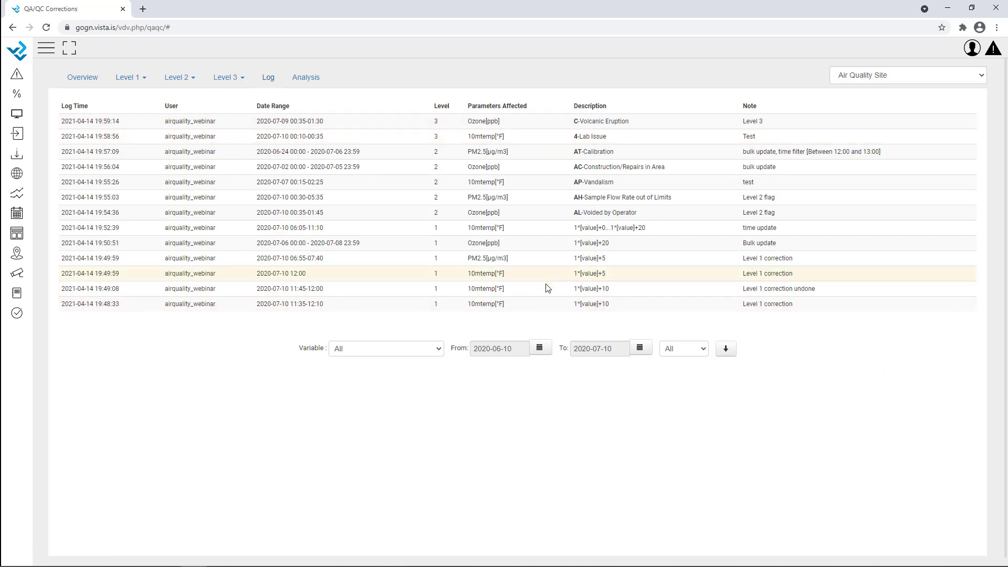
left_click(379, 348)
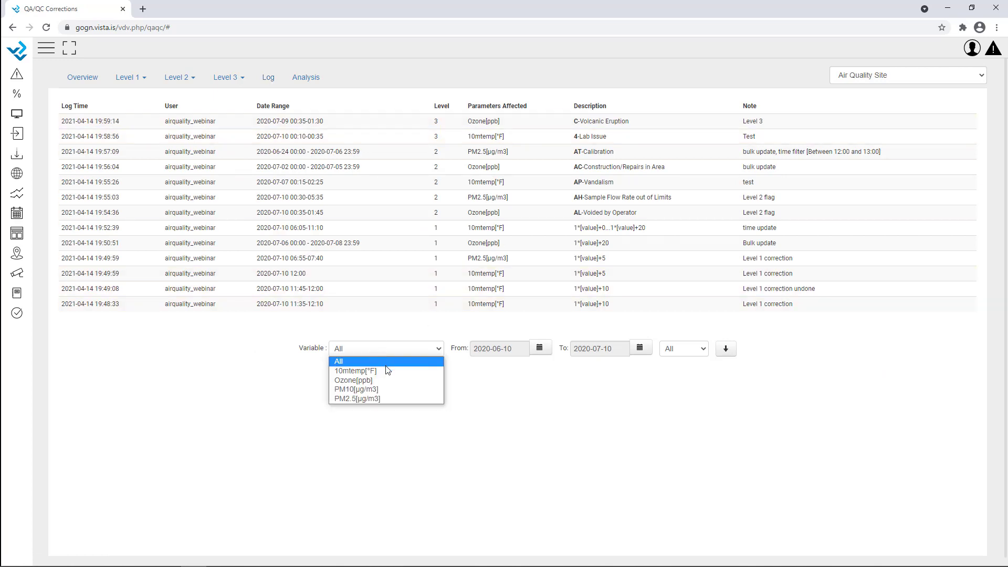
left_click(390, 381)
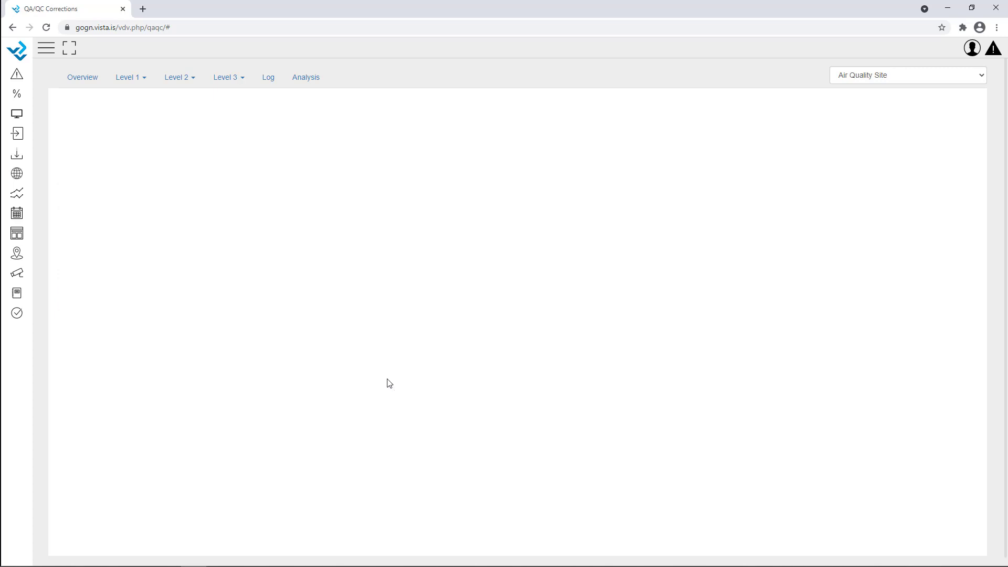
left_click(402, 224)
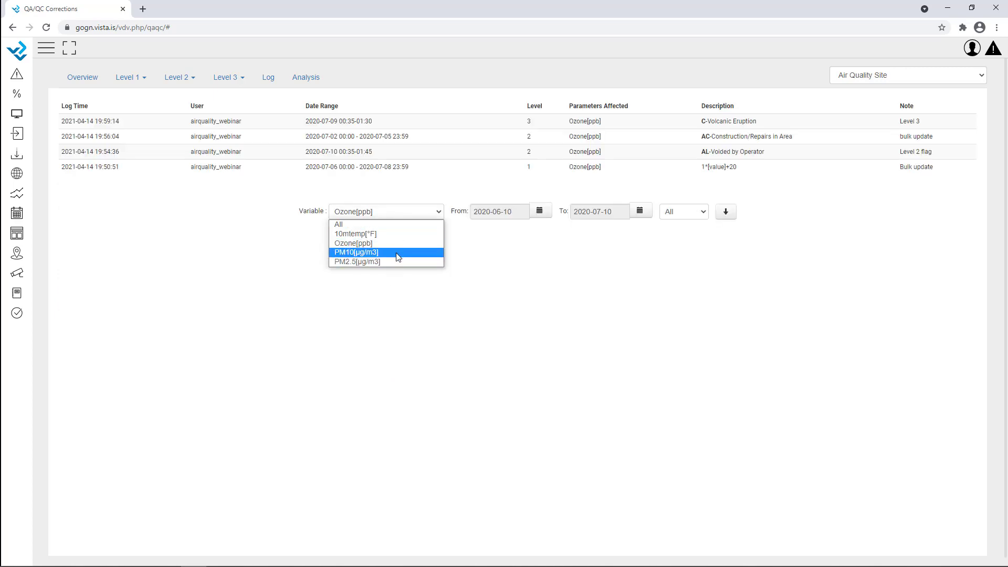
left_click(393, 262)
left_click(394, 198)
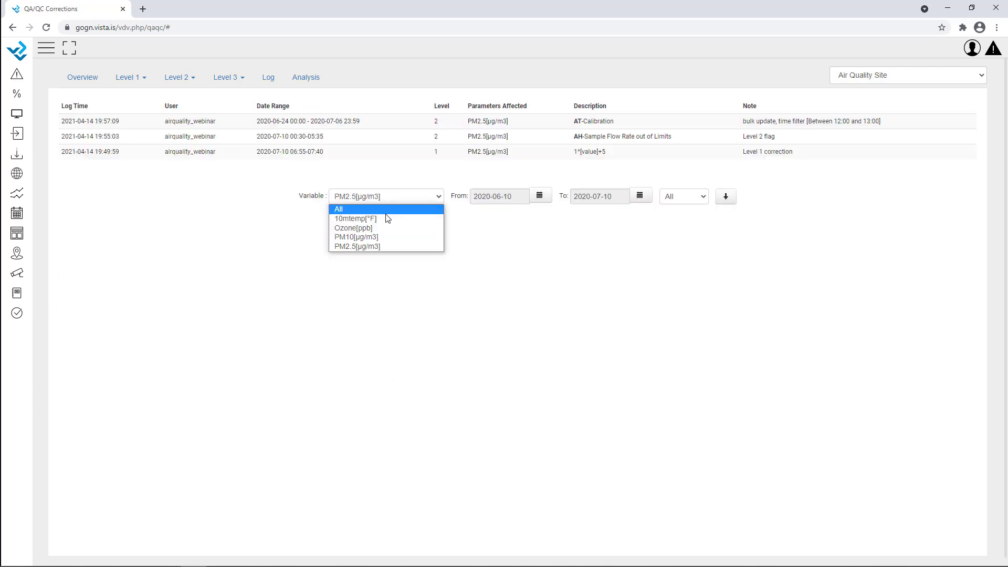
left_click(387, 219)
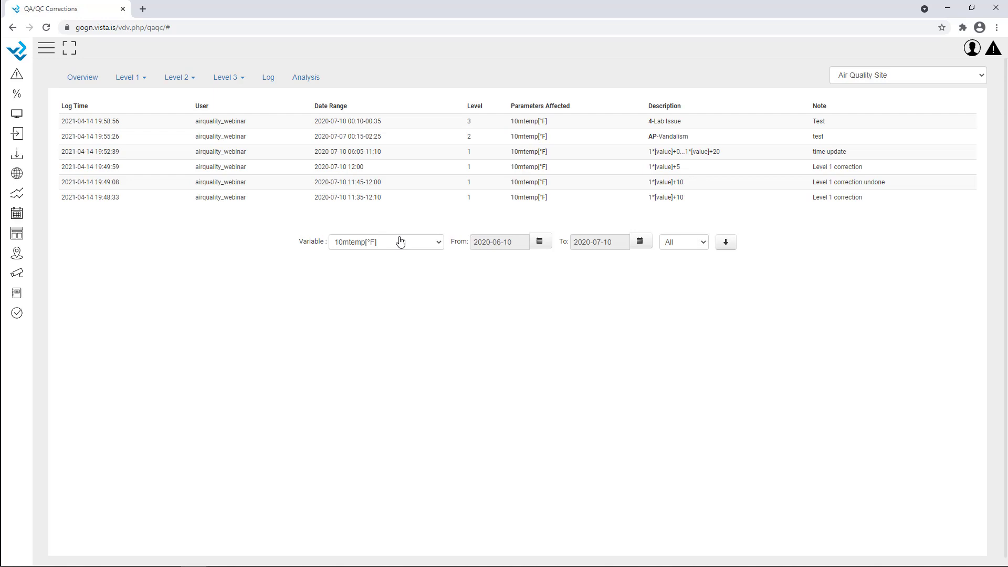
left_click(703, 247)
left_click(351, 245)
left_click(361, 254)
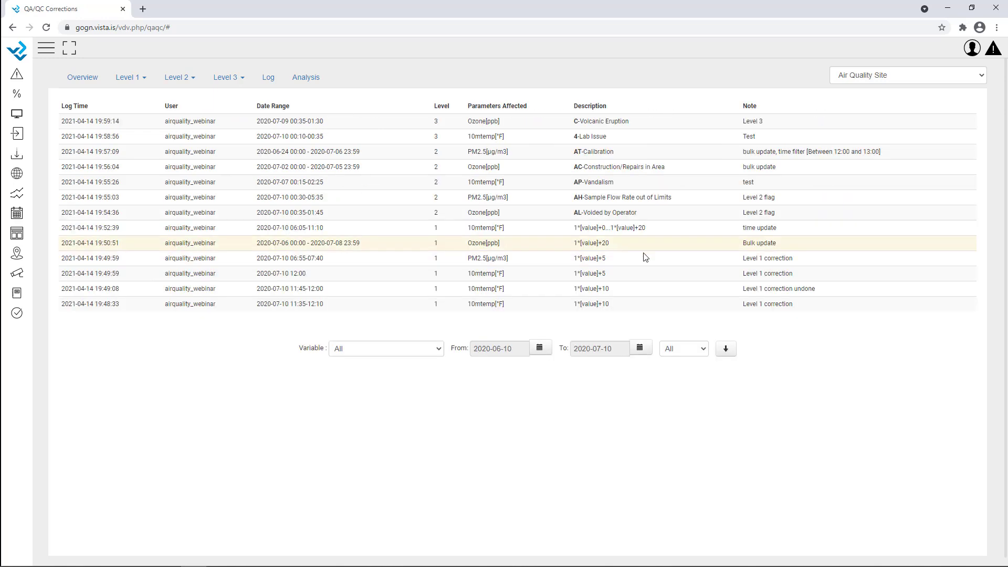
Step: Filter the log by Level 3 and by Level 2, and set the level filter back to All
left_click(680, 351)
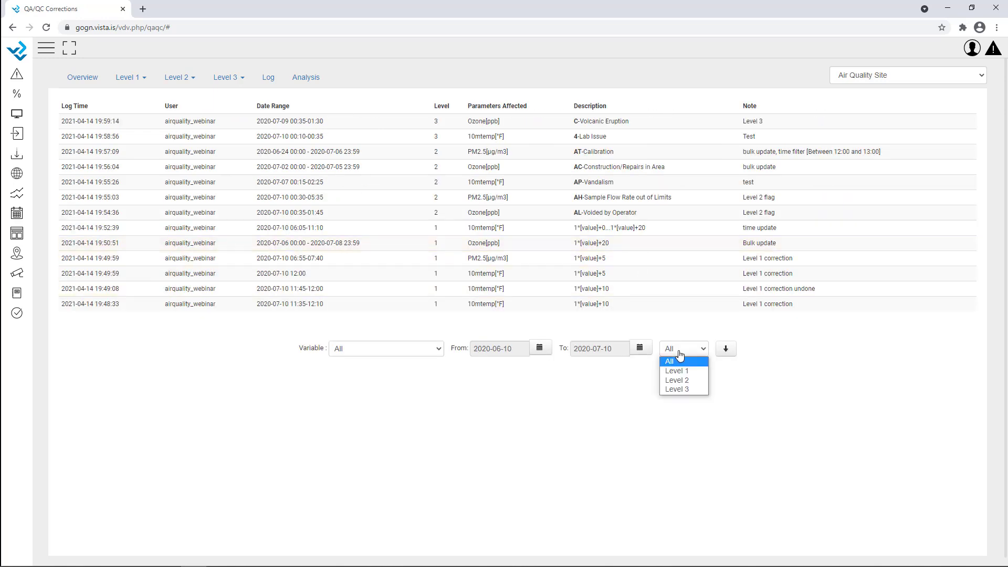
left_click(677, 390)
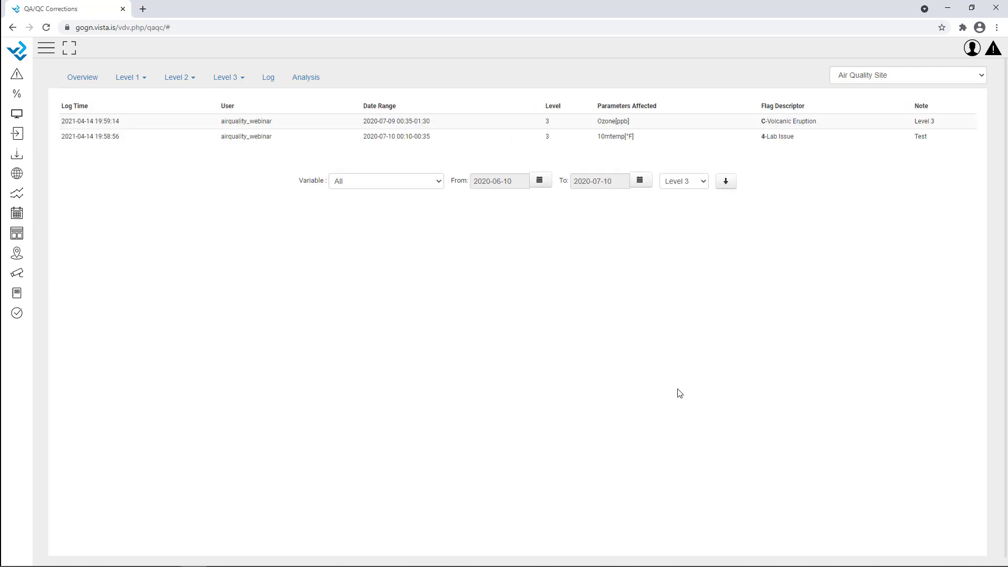
left_click(697, 186)
left_click(691, 220)
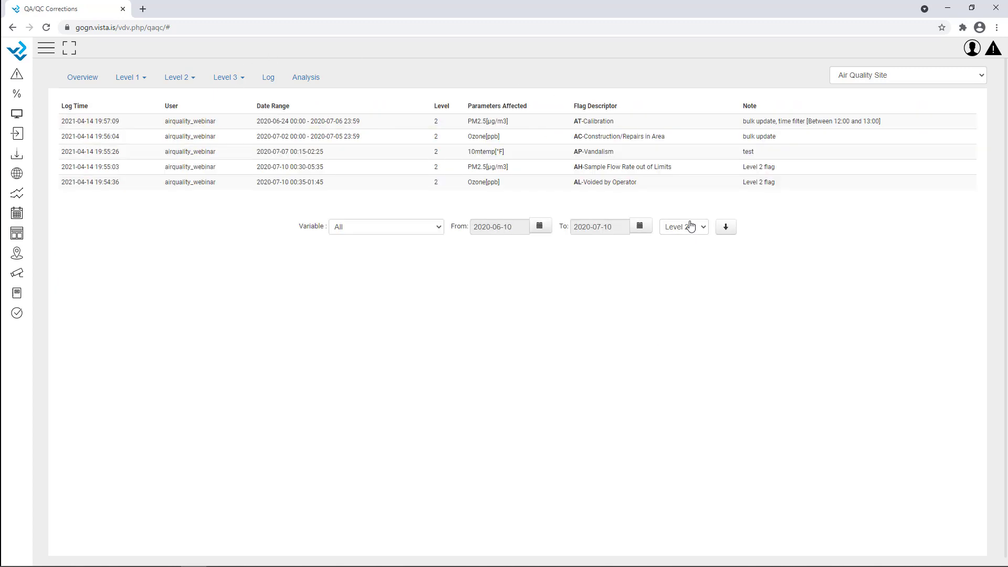
left_click(691, 229)
left_click(686, 240)
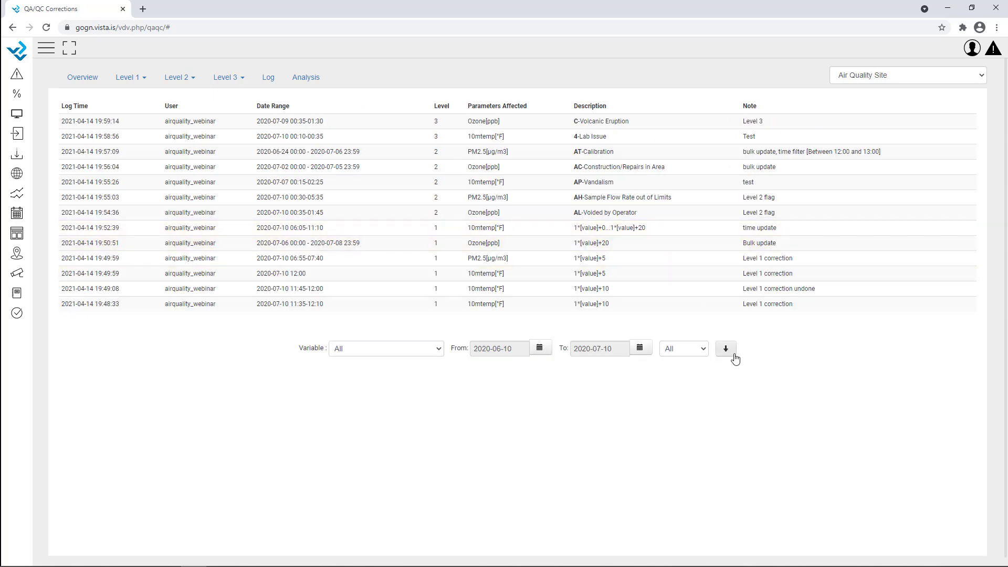
Step: Open the analysis of 10mtemp for July 2020, zoom the chart into 10 July and hide the Level 2 and Level 3 series
left_click(317, 84)
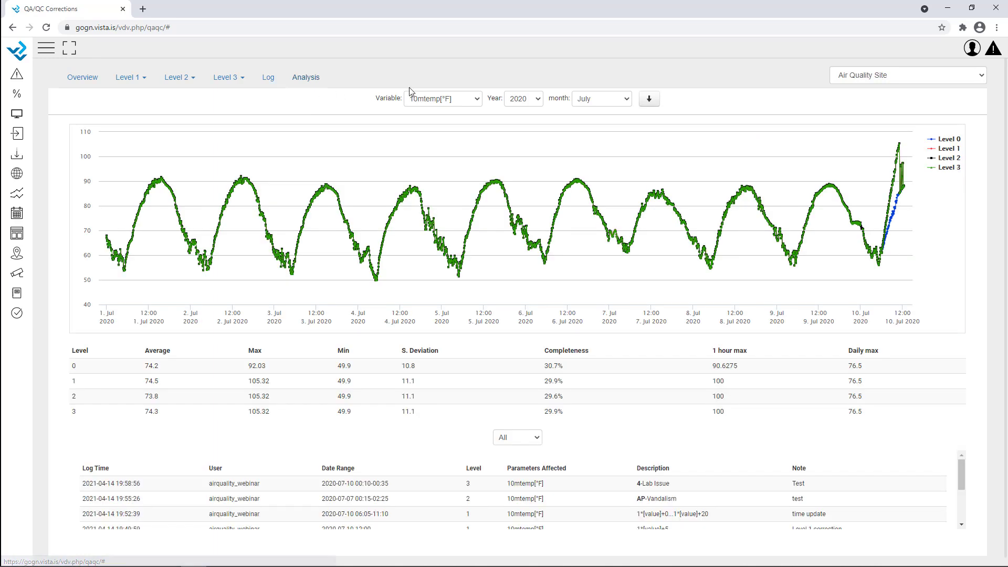
left_click_drag(867, 232, 920, 141)
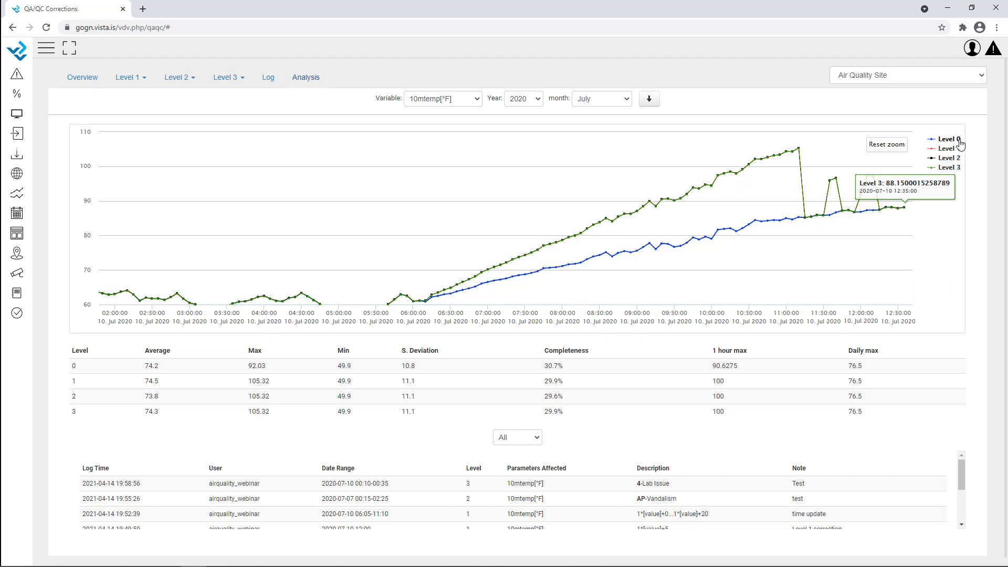
left_click(948, 169)
left_click(952, 158)
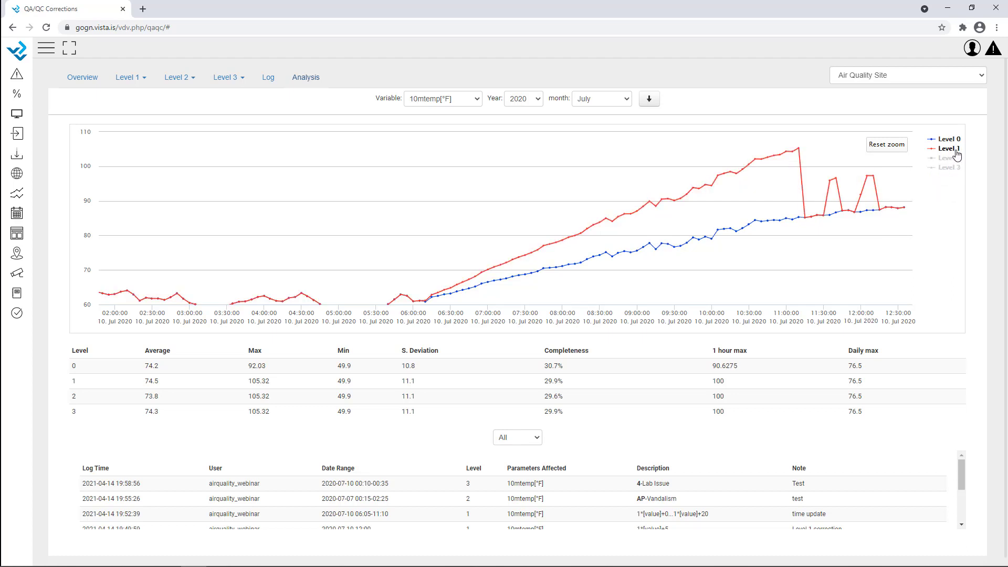
Step: Compare the Level 1 and Level 2 series in turn with Level 0, leaving only Level 0 shown
left_click(955, 150)
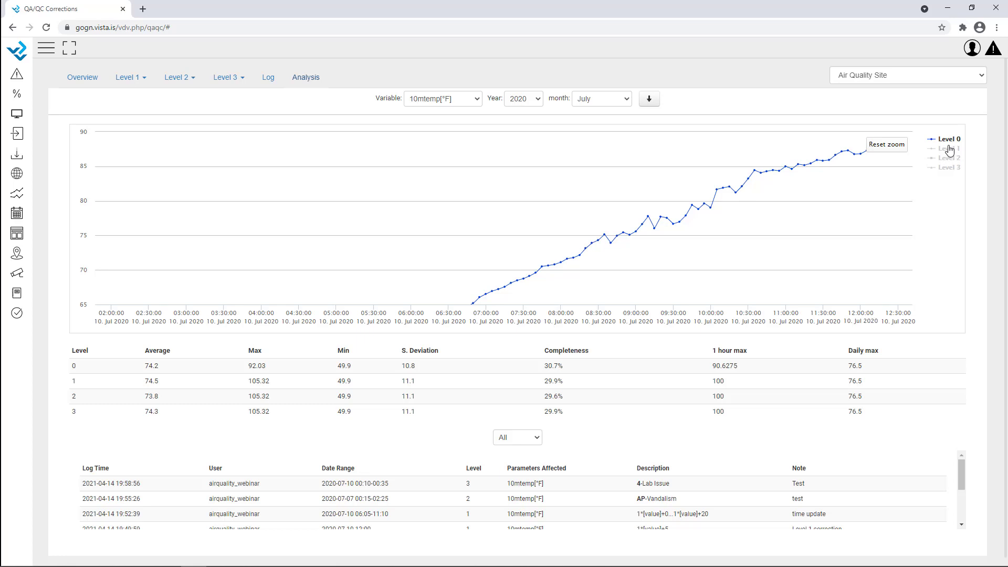
left_click(951, 149)
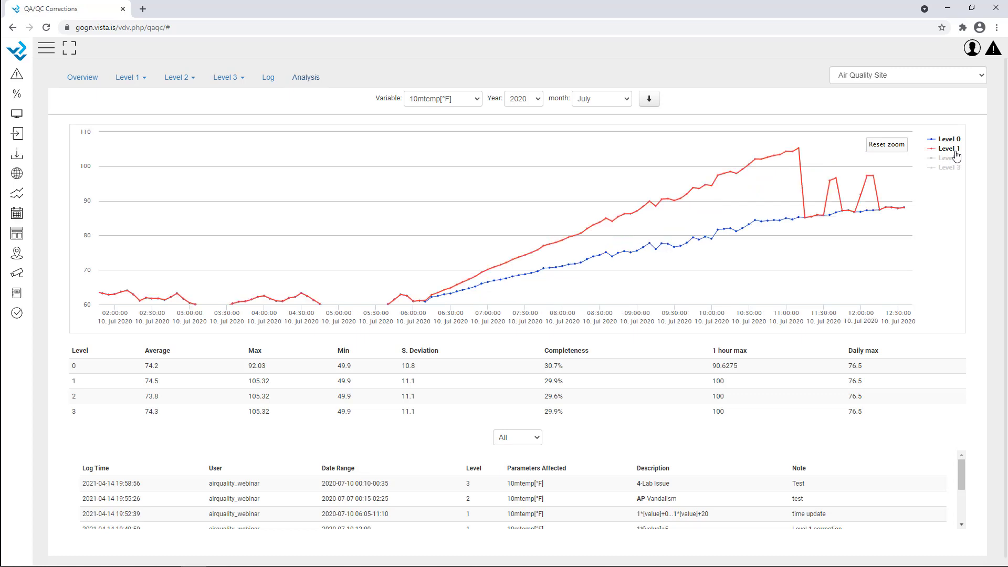
left_click(955, 151)
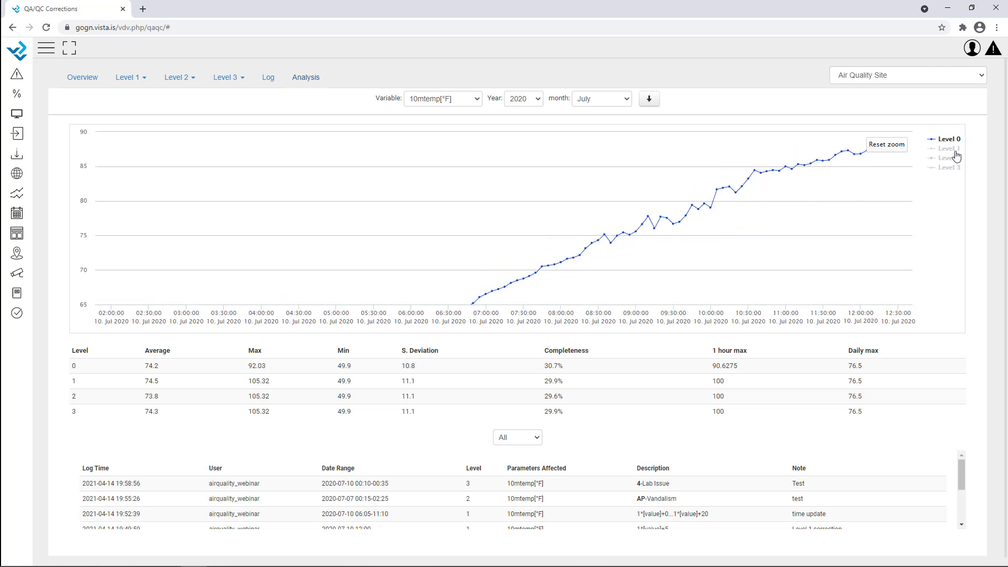
left_click(953, 159)
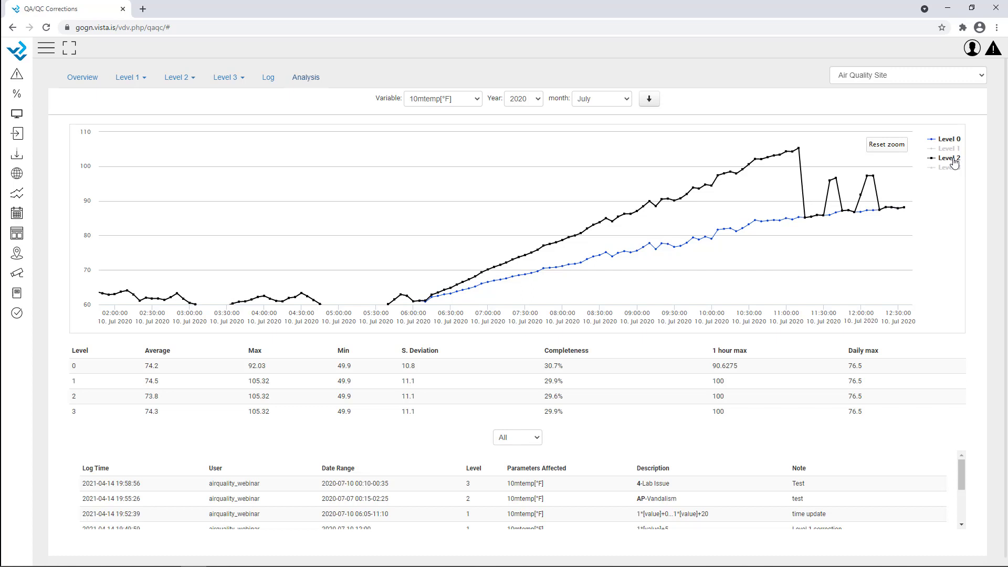
left_click(953, 158)
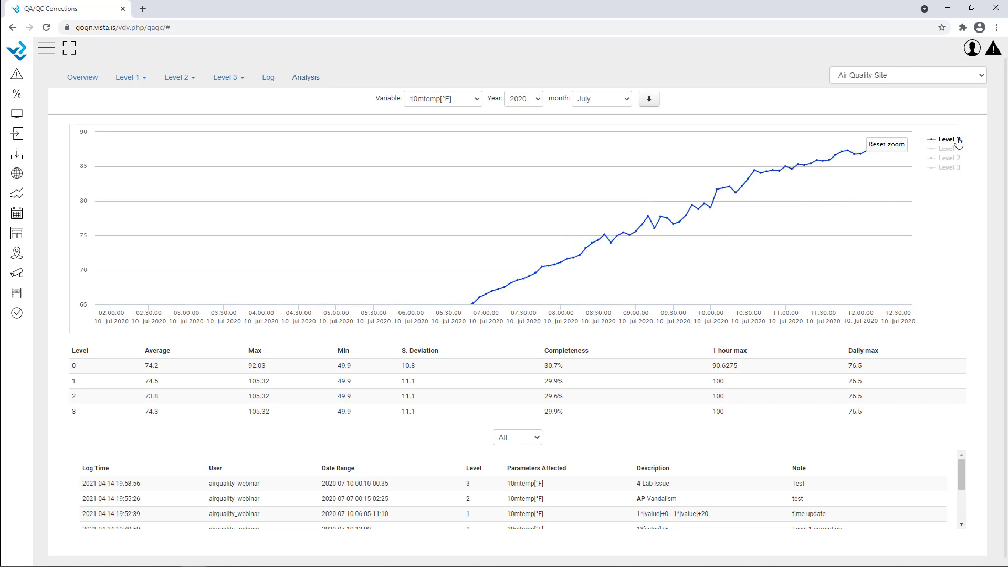
Step: Restore the full July chart, compare the Level 0 and Level 1 maximum temperatures, and leave only the Level 1 series shown
left_click(887, 144)
scroll(735, 168, "down", 1)
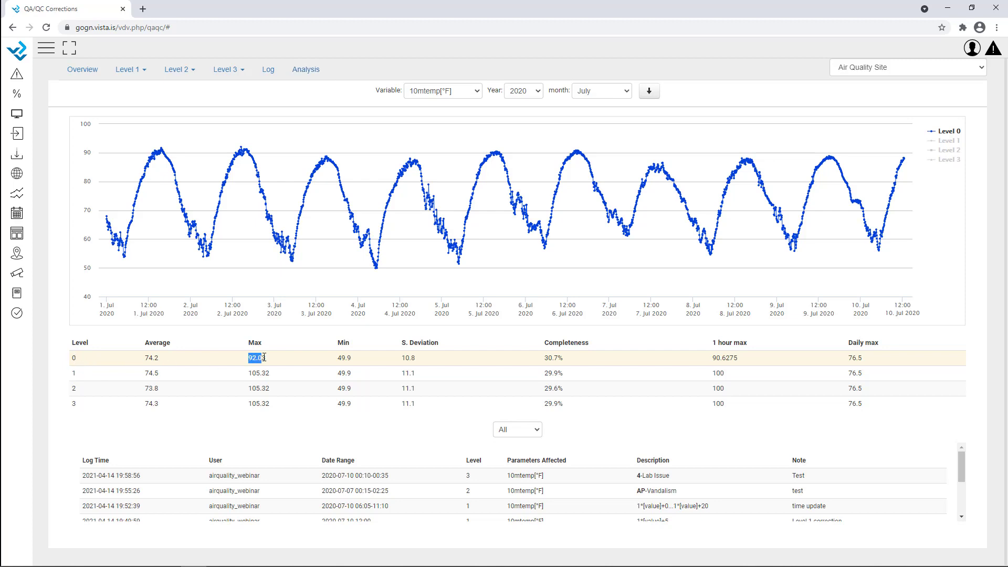
left_click_drag(252, 376, 274, 375)
scroll(469, 471, "down", 1)
scroll(469, 471, "up", 2)
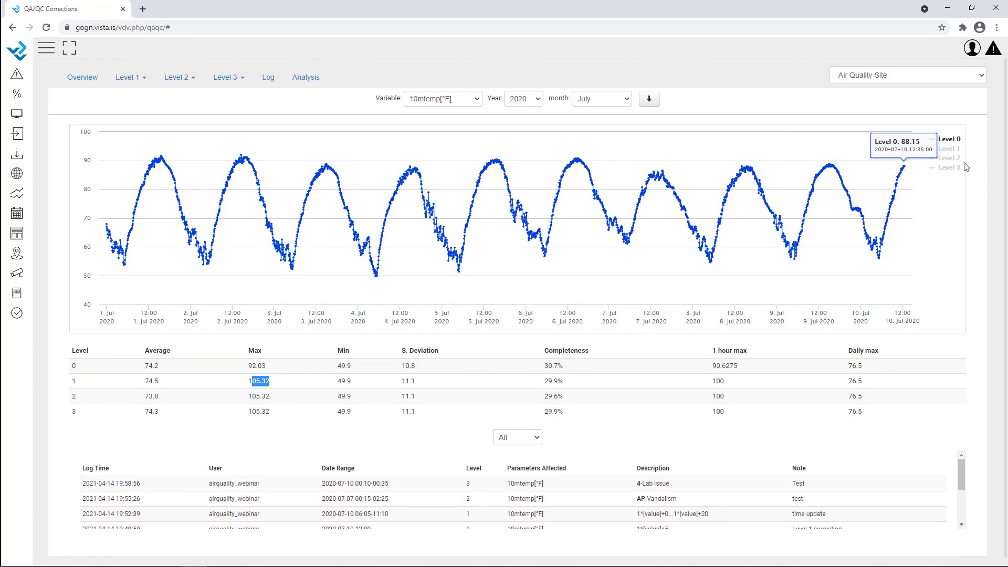
left_click(949, 149)
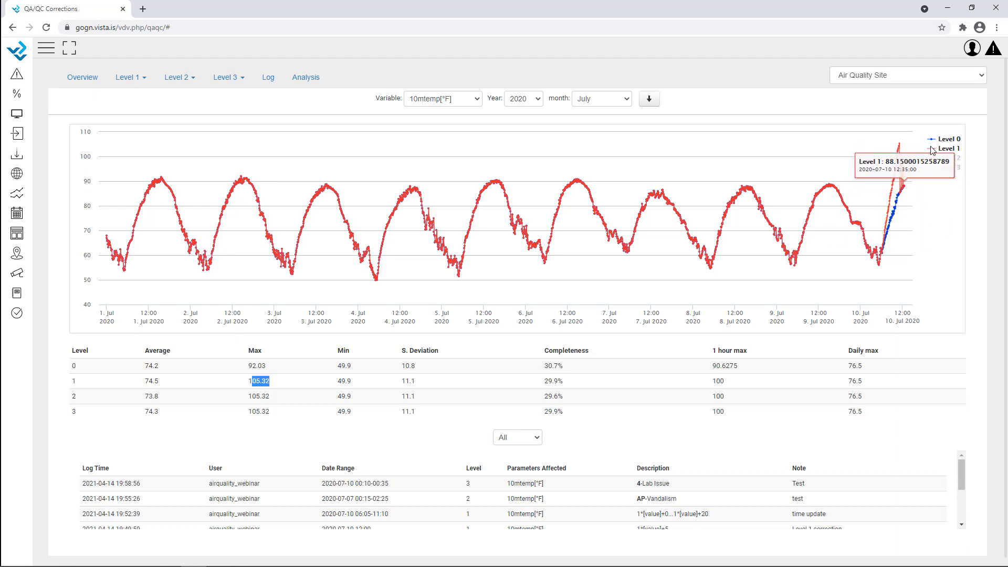
left_click(948, 139)
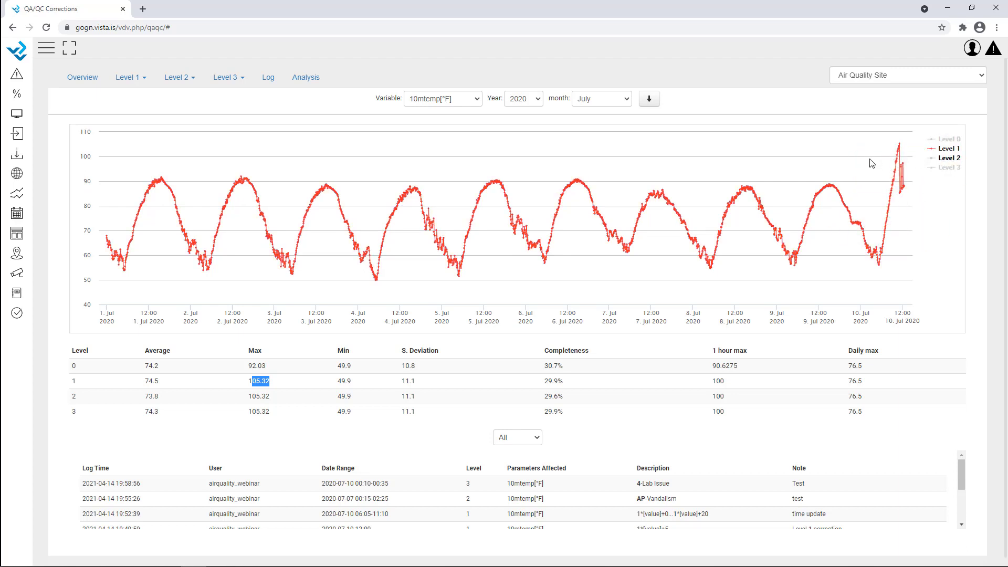
Step: Analyse PM2.5 for July 2020 with only the Level 2 series shown, zoomed into 3 to 4 July to examine the data gaps
left_click(462, 102)
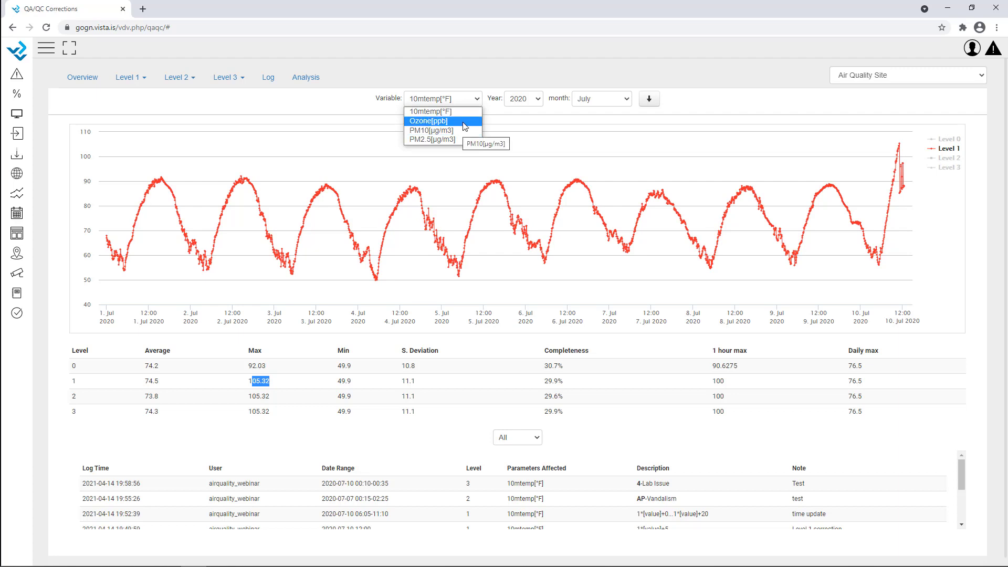
left_click(458, 140)
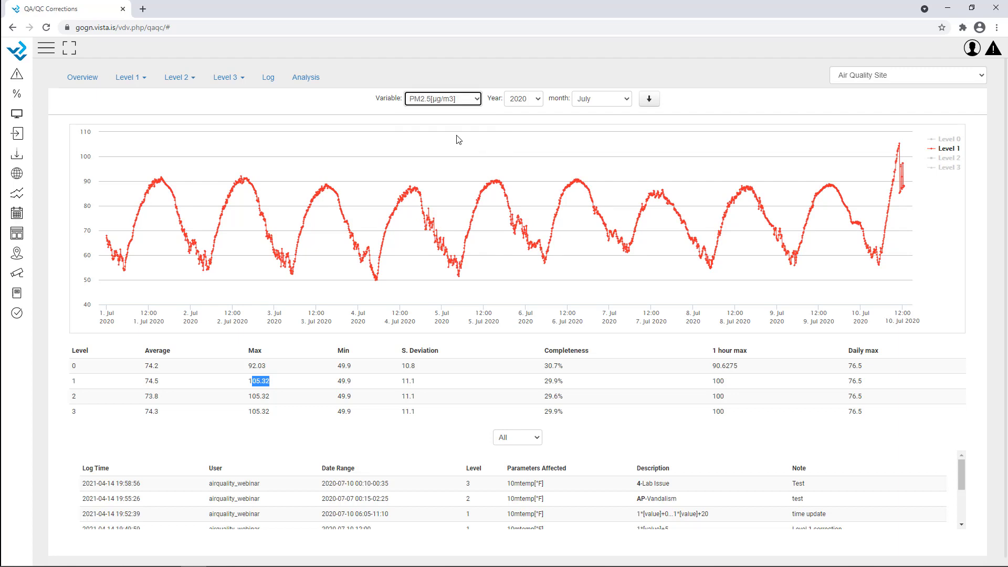
left_click(949, 167)
left_click(953, 148)
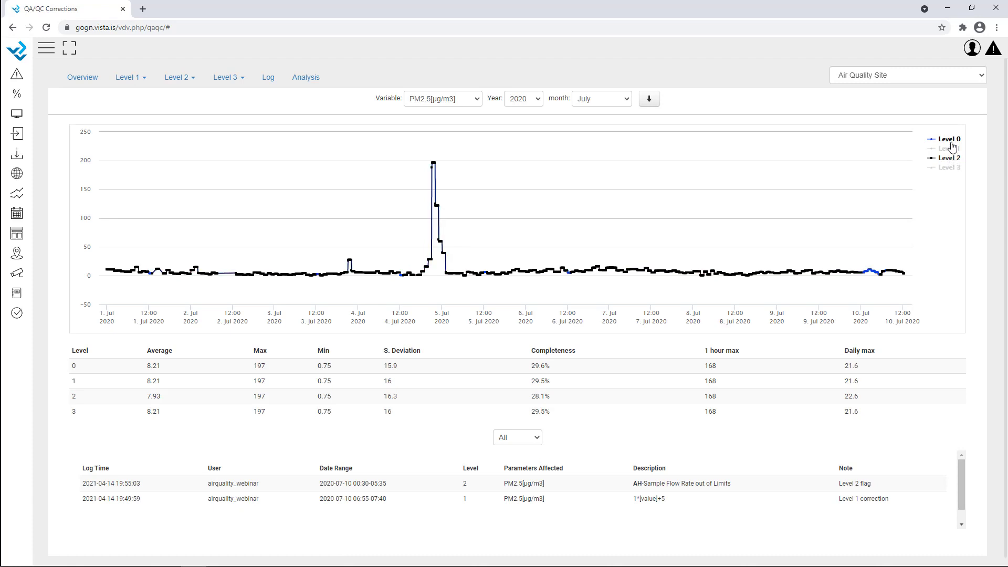
left_click(949, 139)
left_click_drag(284, 261, 431, 296)
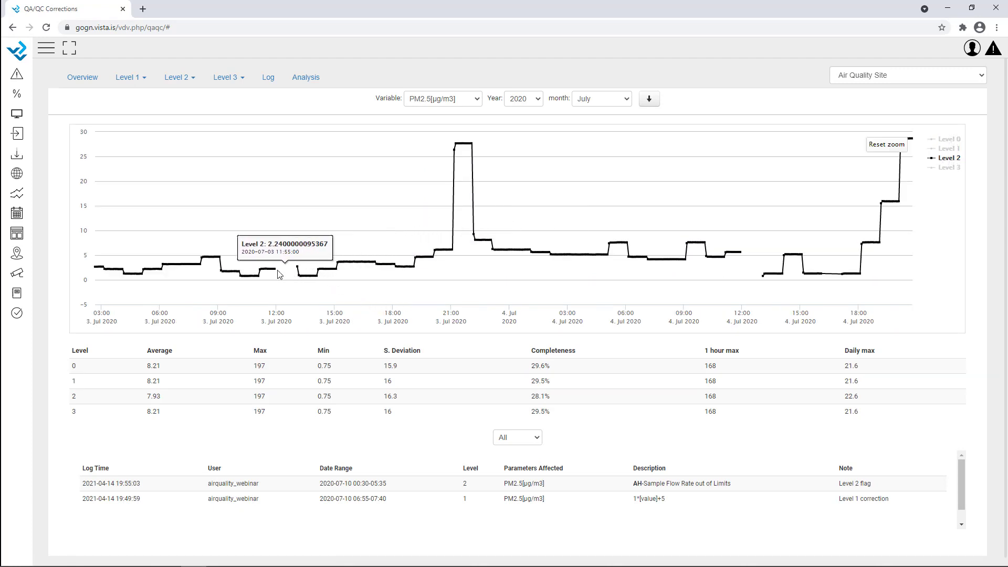
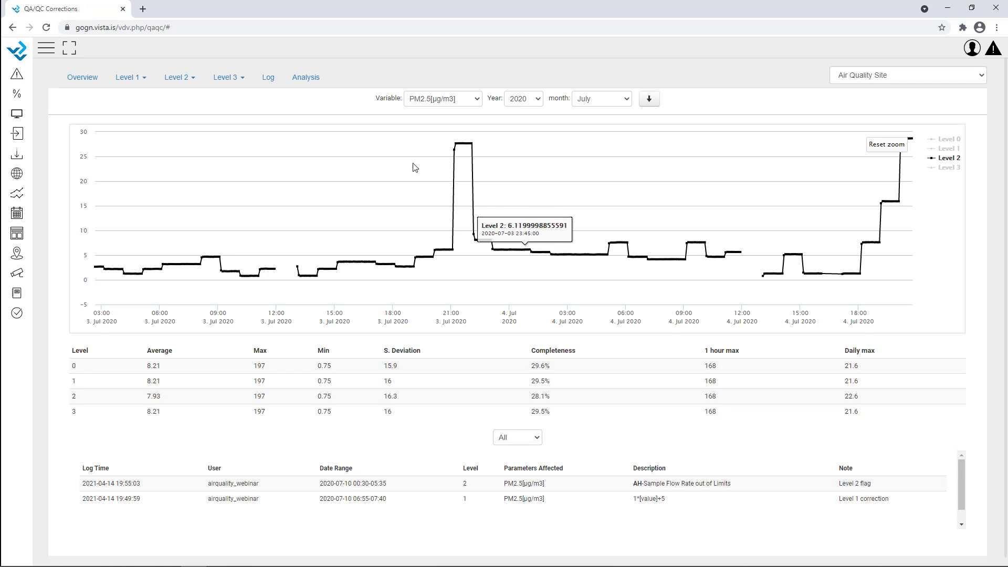
Step: Open the historical Data charts of the Air Quality Site and set their time span to 2 days
left_click(15, 198)
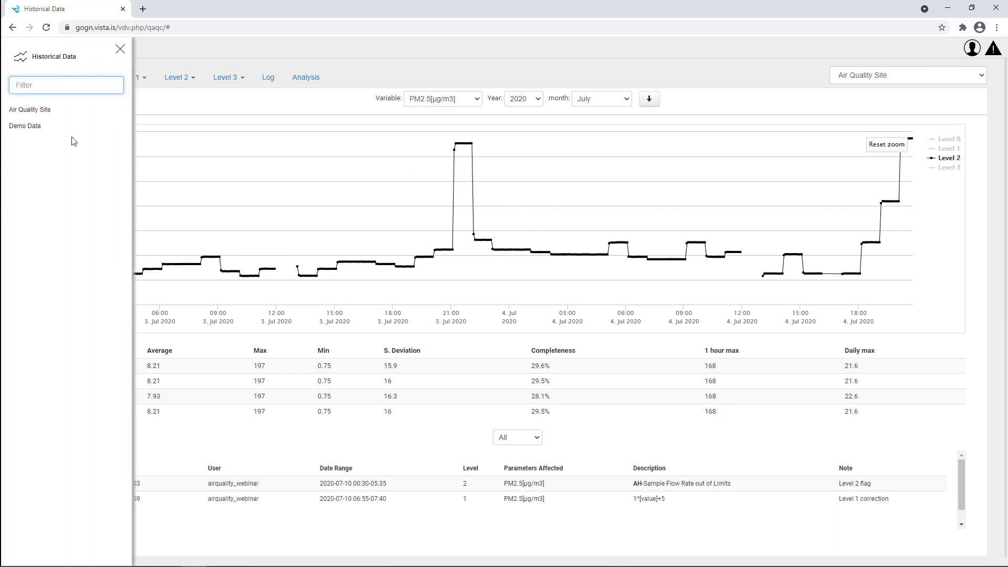
left_click(78, 130)
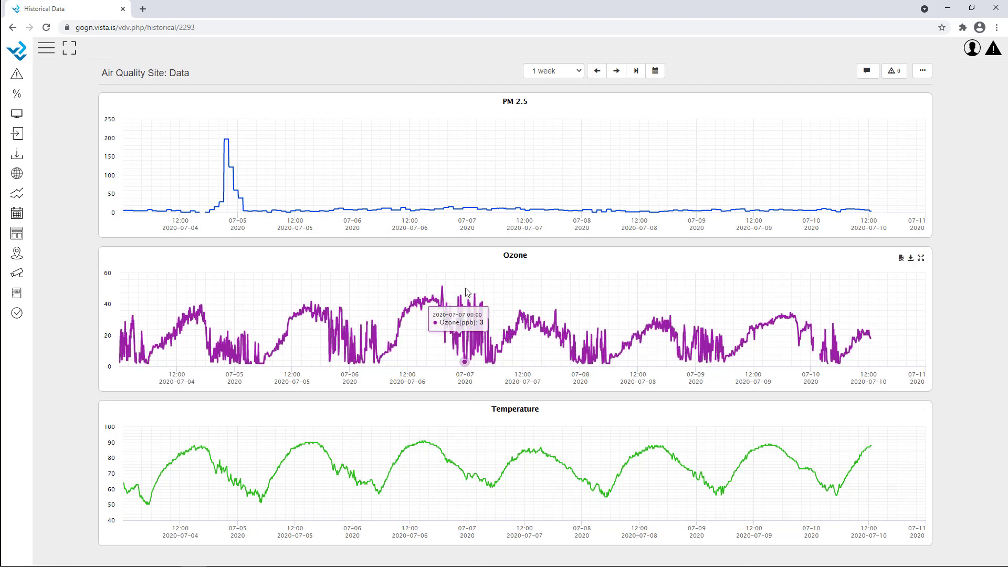
left_click(541, 76)
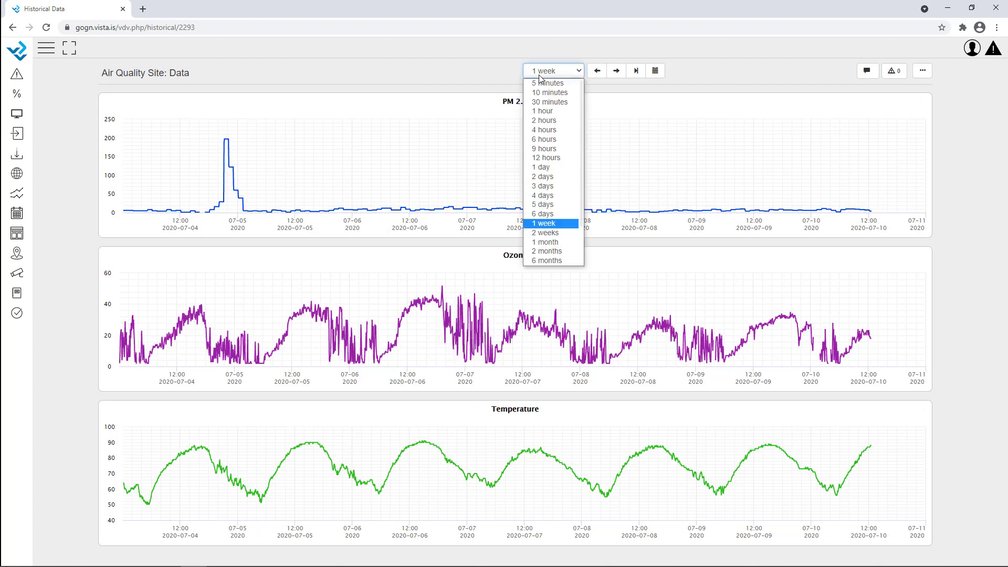
left_click(546, 177)
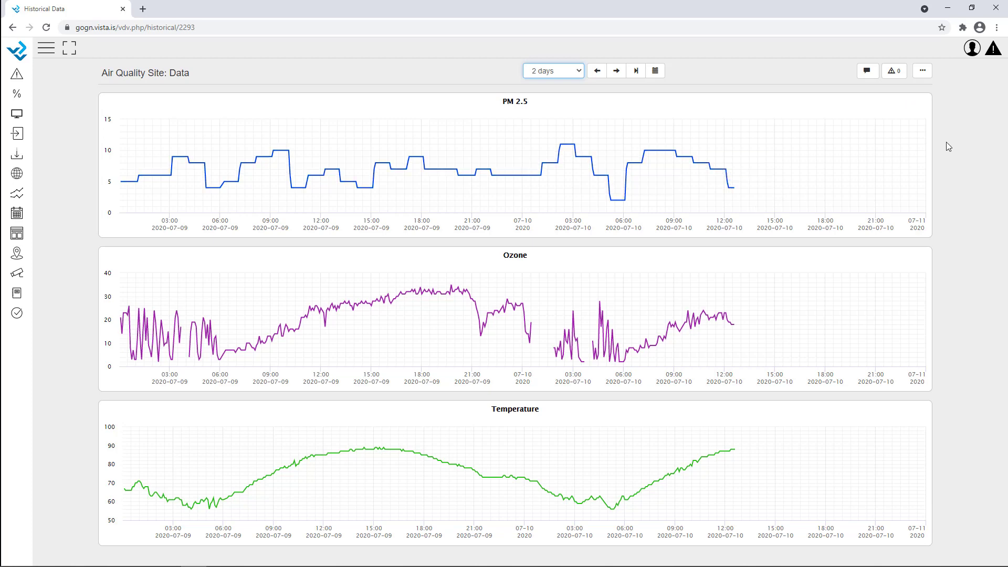
Step: Set the QA/QC level in the user profile to Level 1 so the historical charts use the corrected data
left_click(972, 48)
left_click(963, 223)
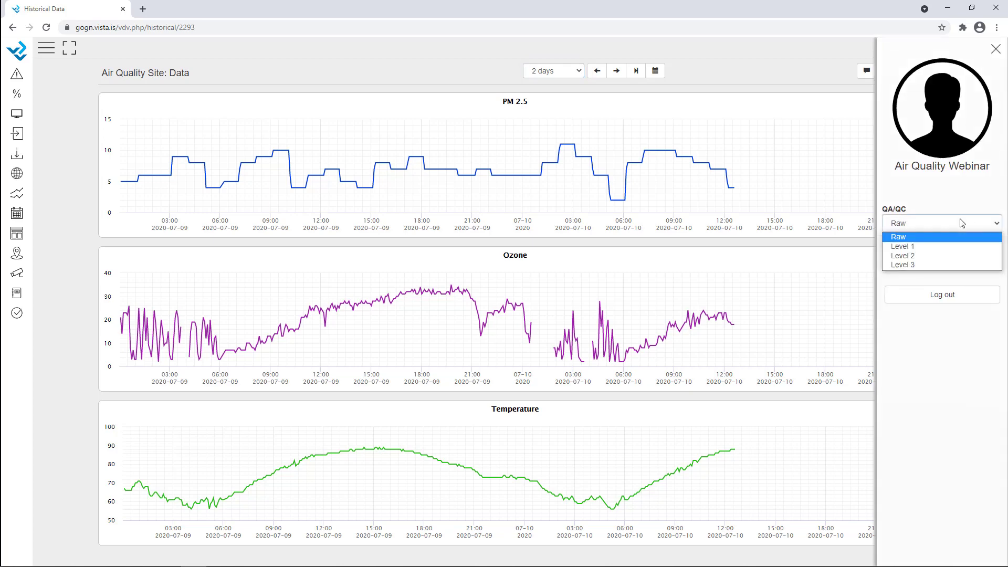
left_click(938, 247)
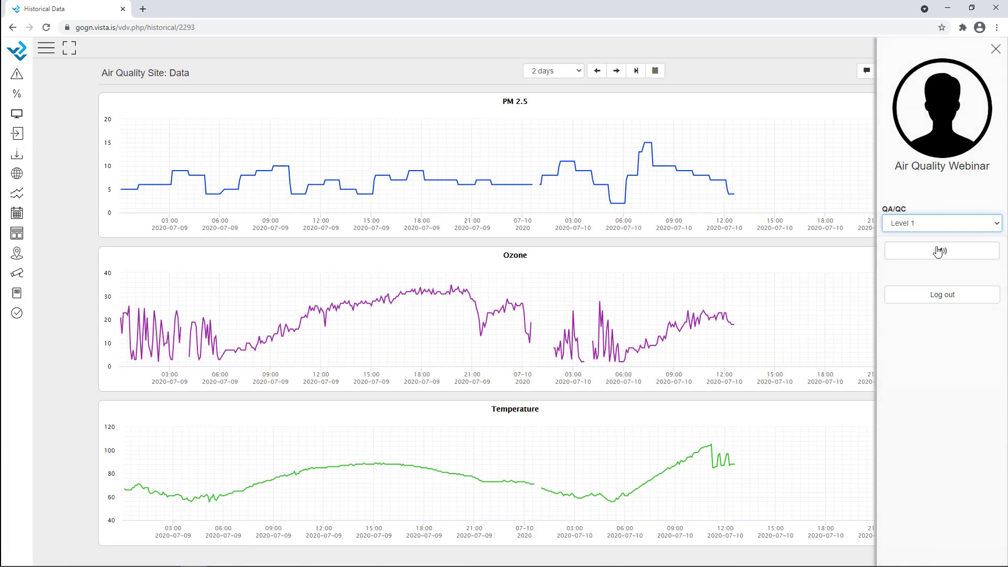
Step: Set the historical charts' time span to 1 day and compare the Raw data with the Level 1 data
left_click(554, 72)
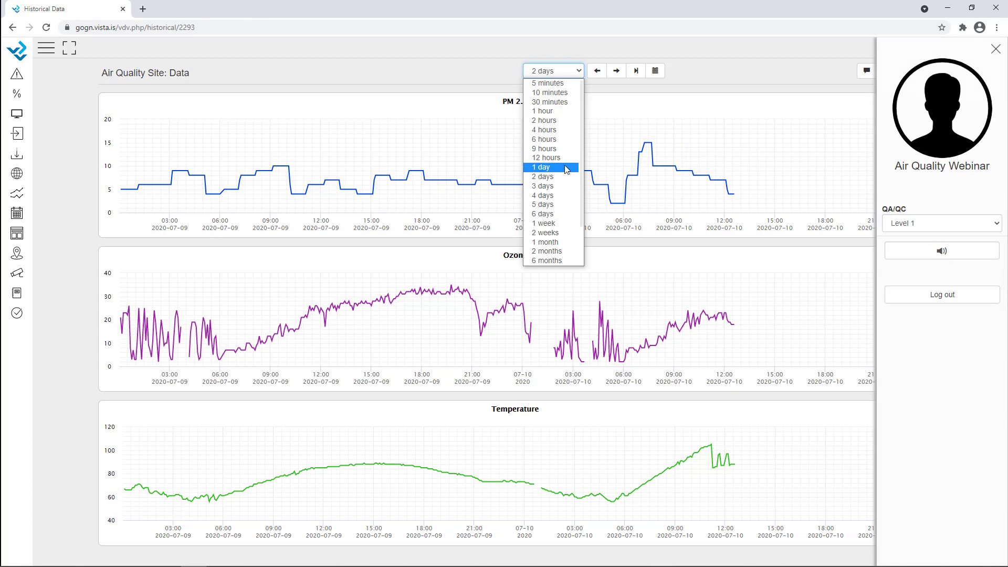
left_click(566, 168)
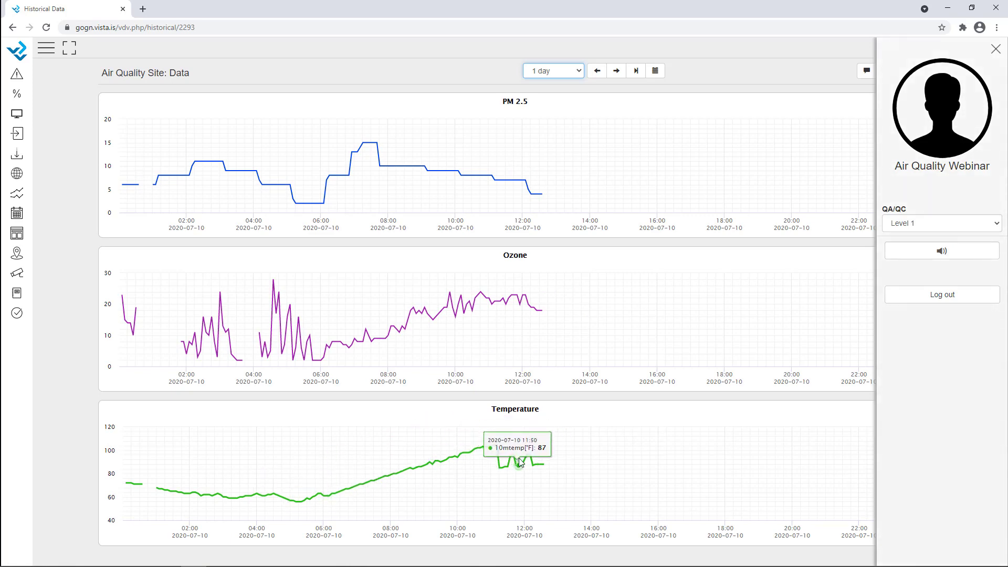
left_click(950, 229)
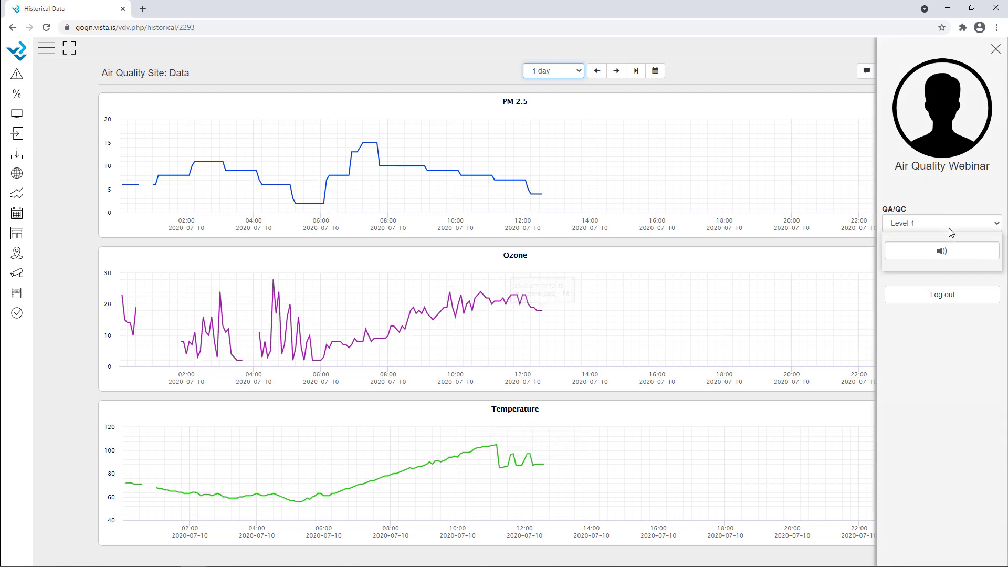
left_click(948, 232)
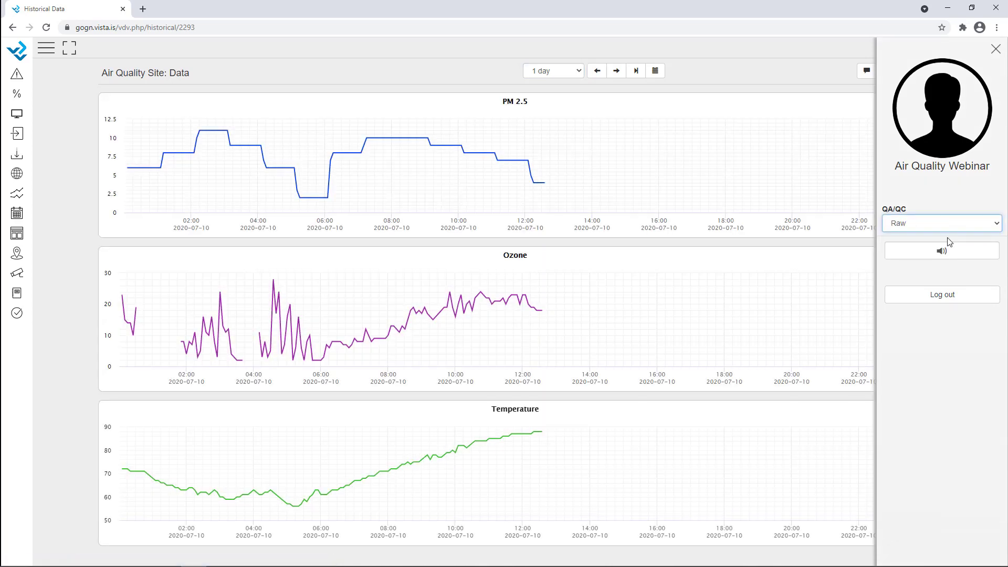
left_click(957, 223)
left_click(947, 248)
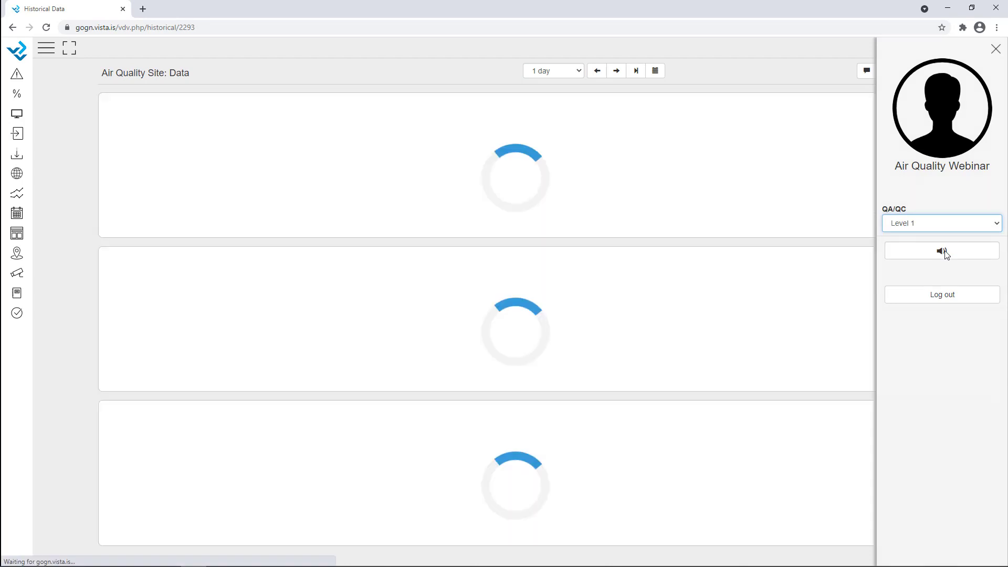
Step: View the charts at QA/QC Level 2, go back two days to 8 July 2020, and widen the time span to 4 days
left_click(959, 230)
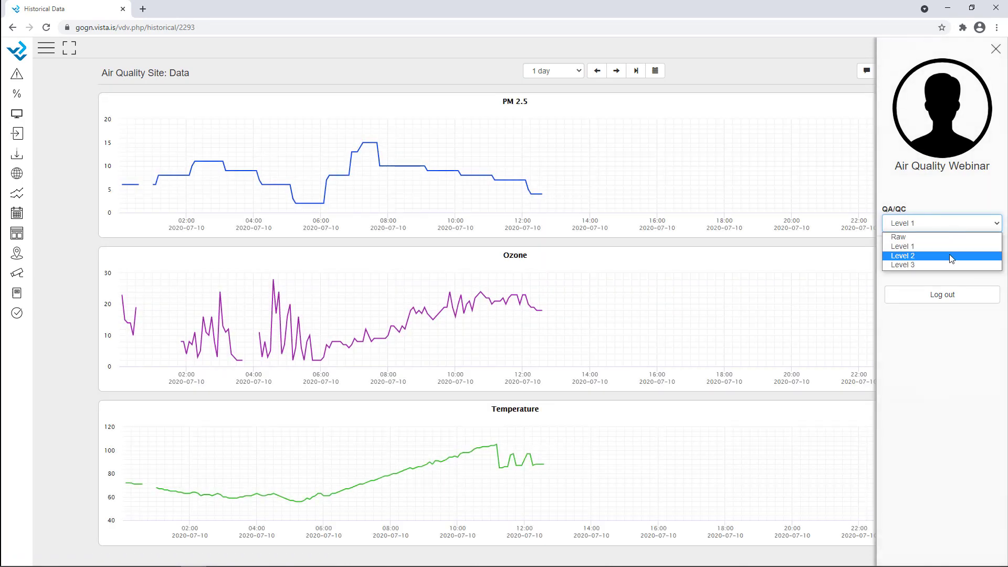
left_click(950, 255)
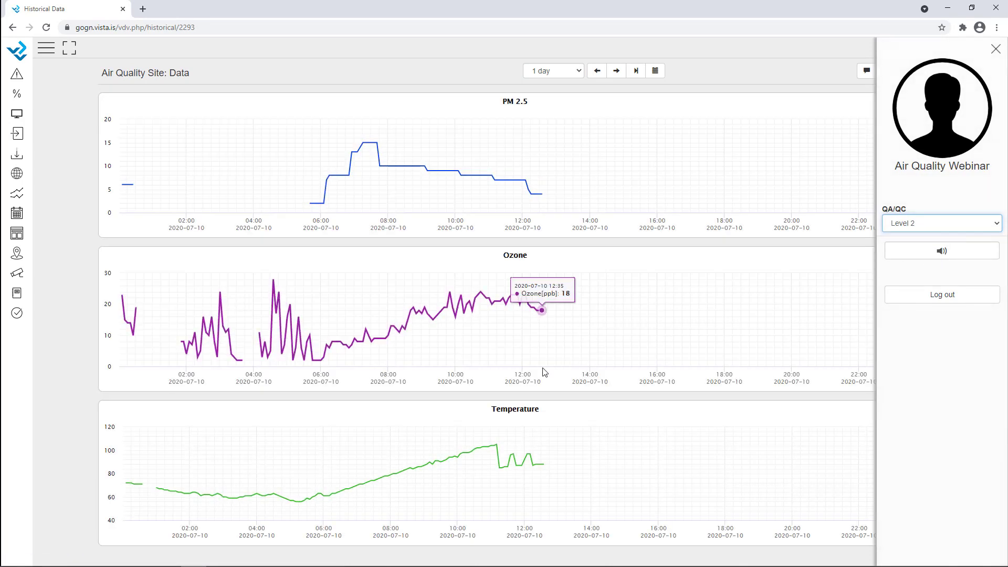
left_click(579, 72)
left_click(597, 72)
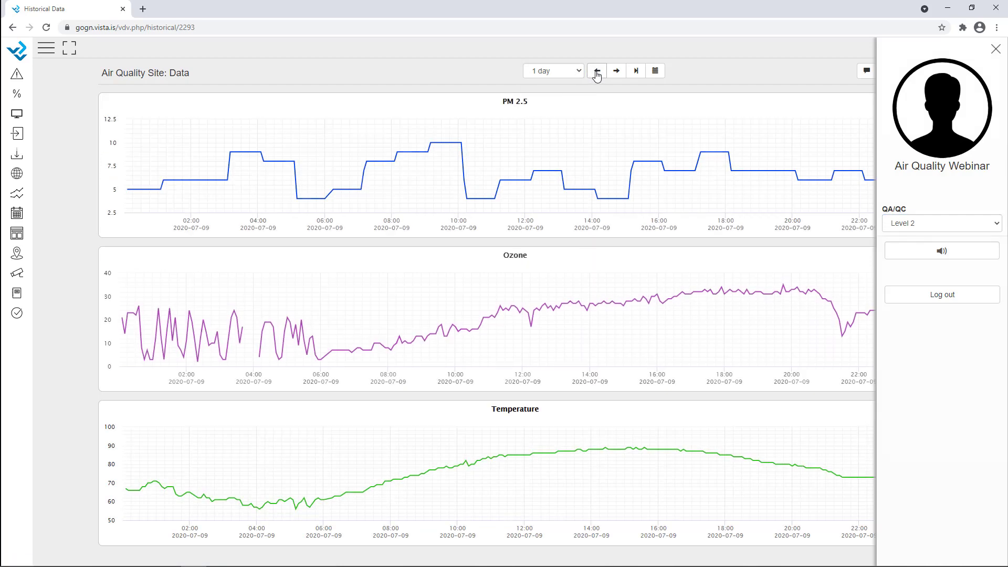
left_click(597, 76)
left_click(579, 71)
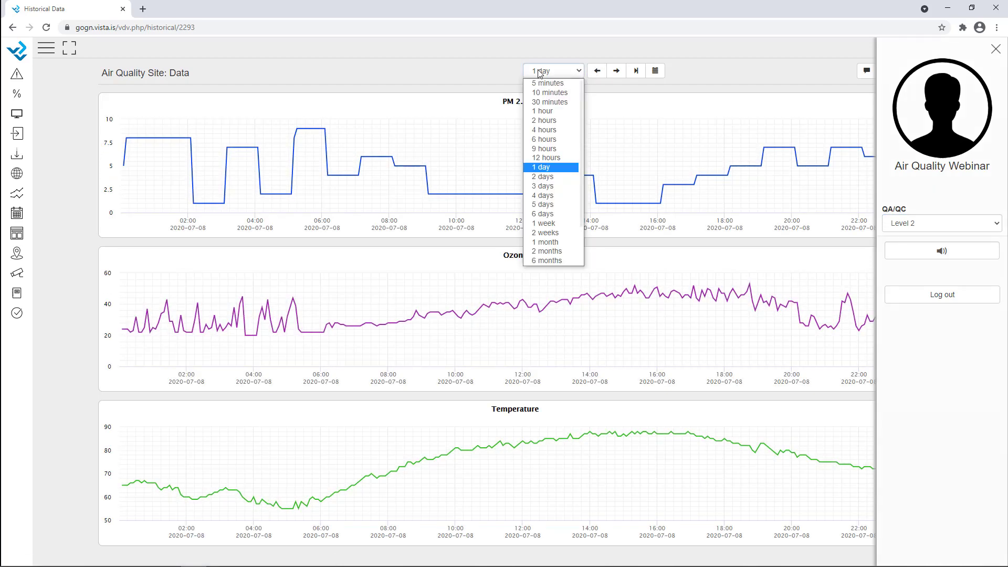
left_click(551, 200)
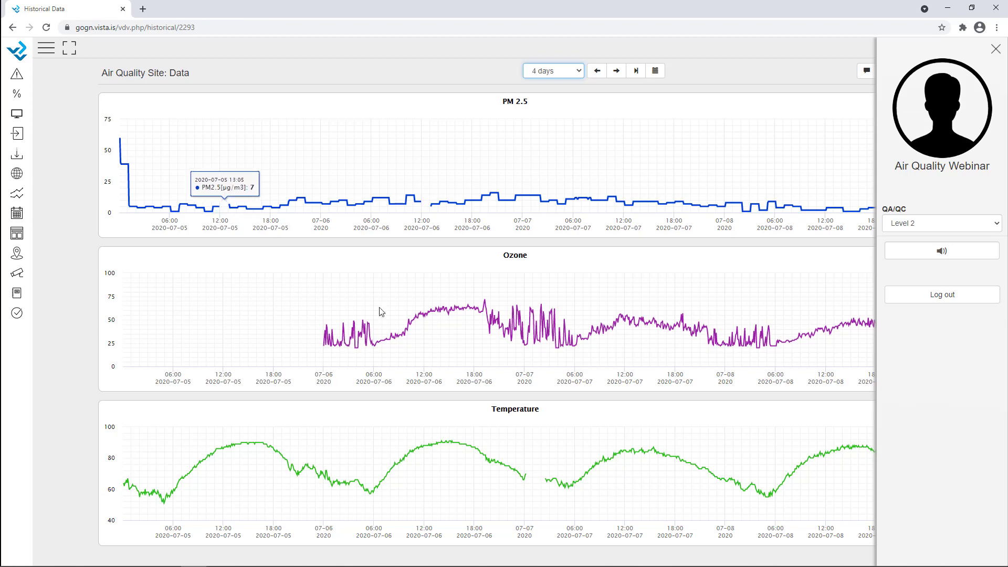
Step: Return the charts to the most recent data and set the QA/QC level to Level 3
left_click(636, 70)
left_click(955, 225)
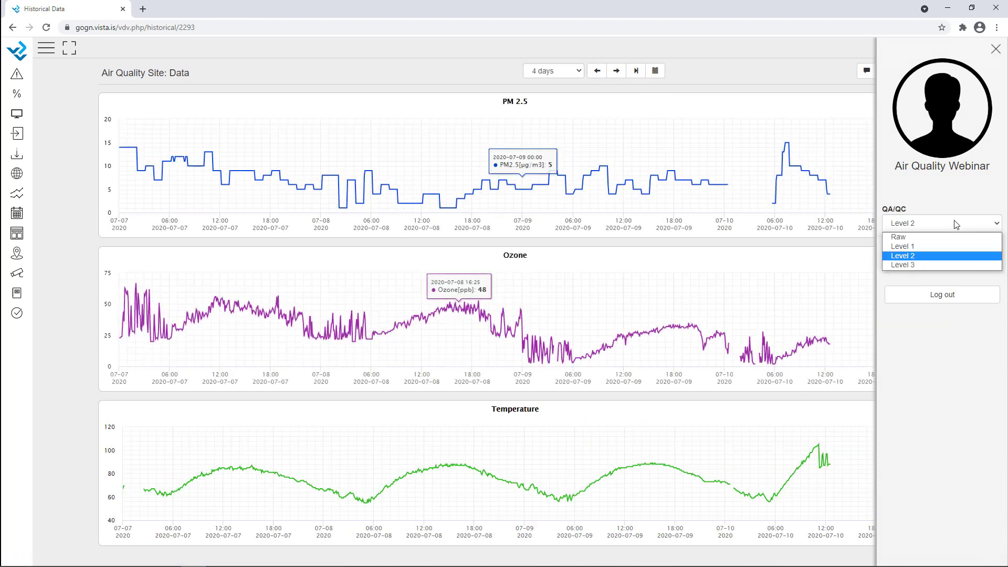
left_click(935, 264)
left_click(928, 223)
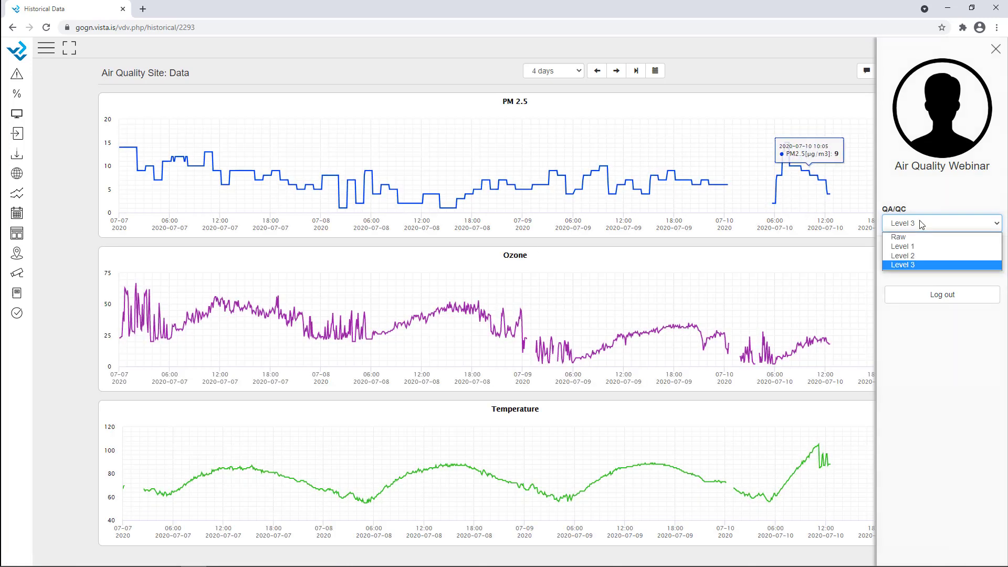
left_click(923, 264)
Step: Set the time span to 1 week and go back three weeks to find where the Level 3 data begins
left_click(571, 72)
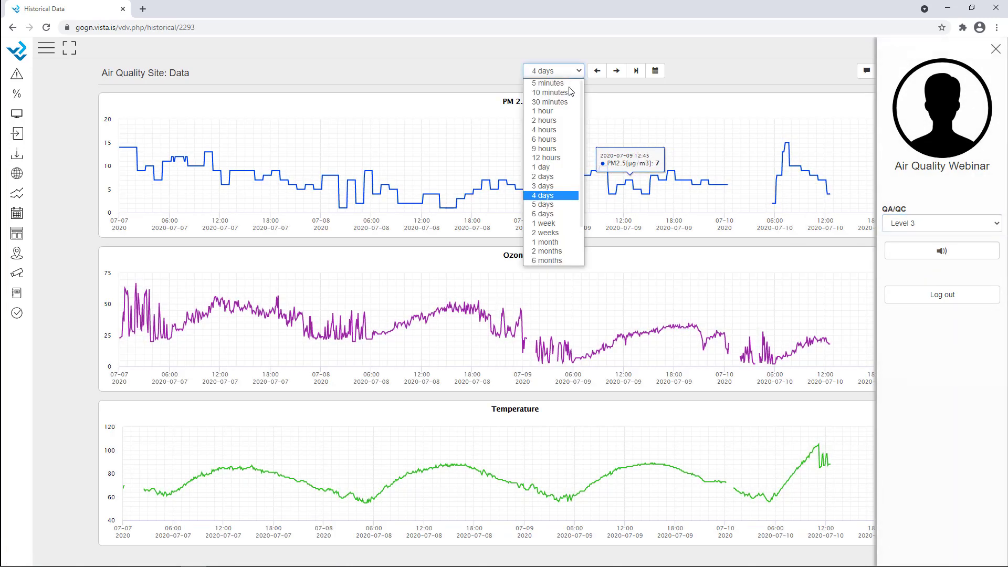
left_click(570, 227)
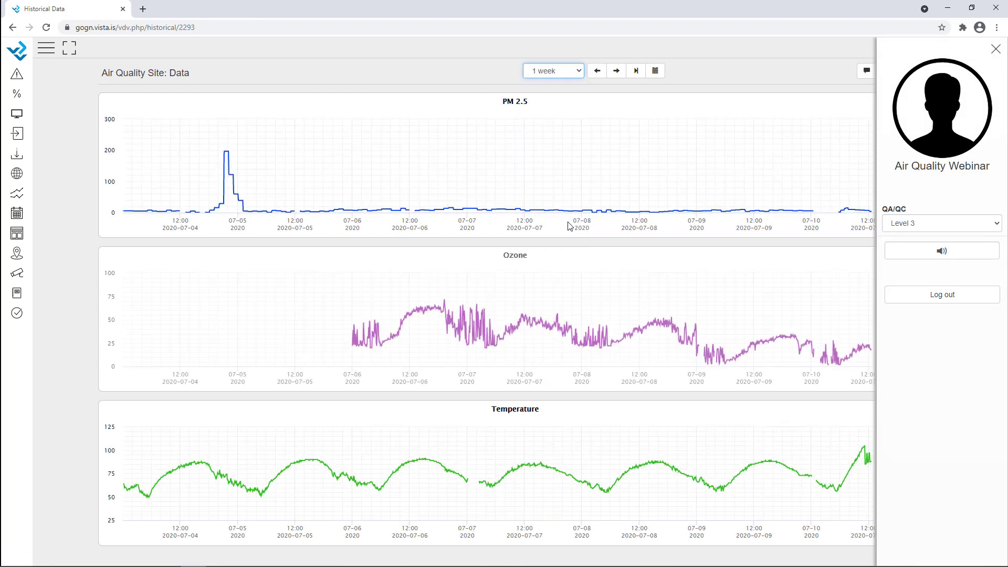
left_click(601, 75)
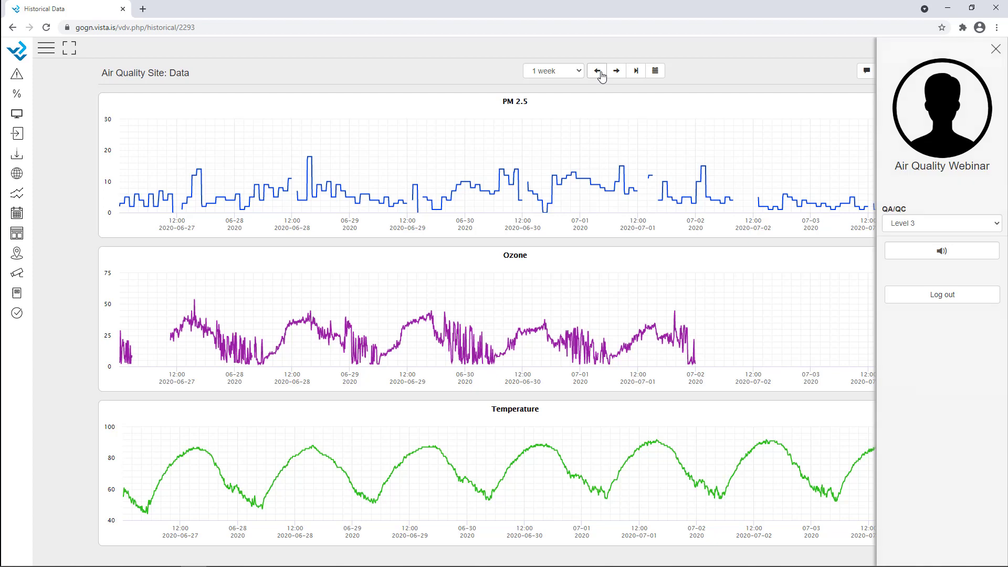
left_click(601, 74)
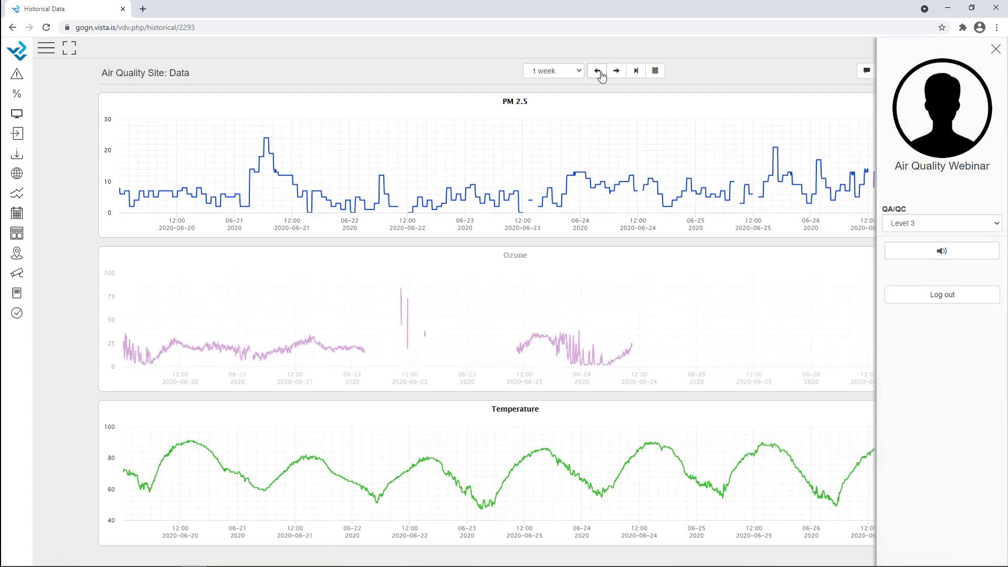
left_click(599, 73)
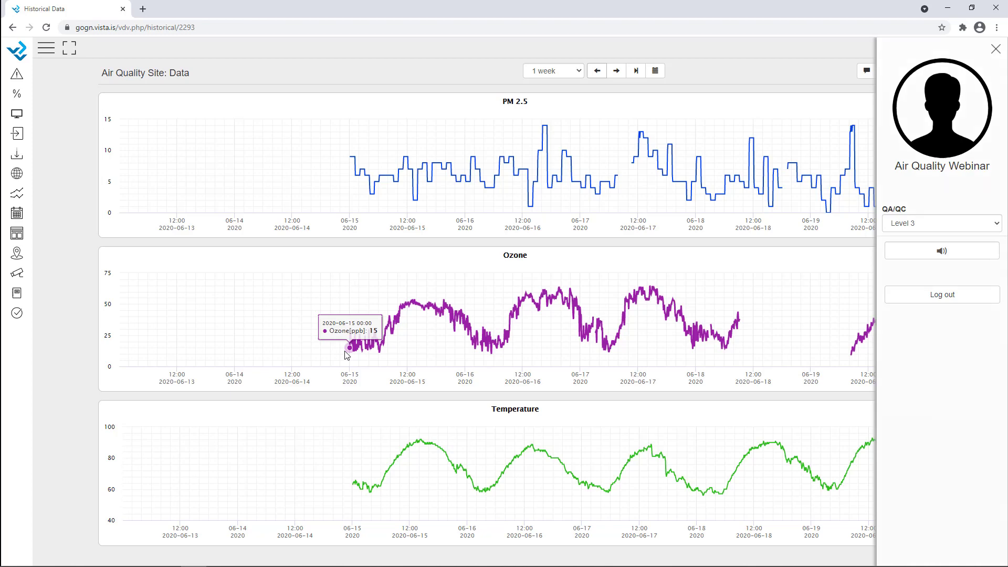
Step: Change the QA/QC level to Level 2 and go back two more weeks to find where the Level 2 data begins
left_click(962, 224)
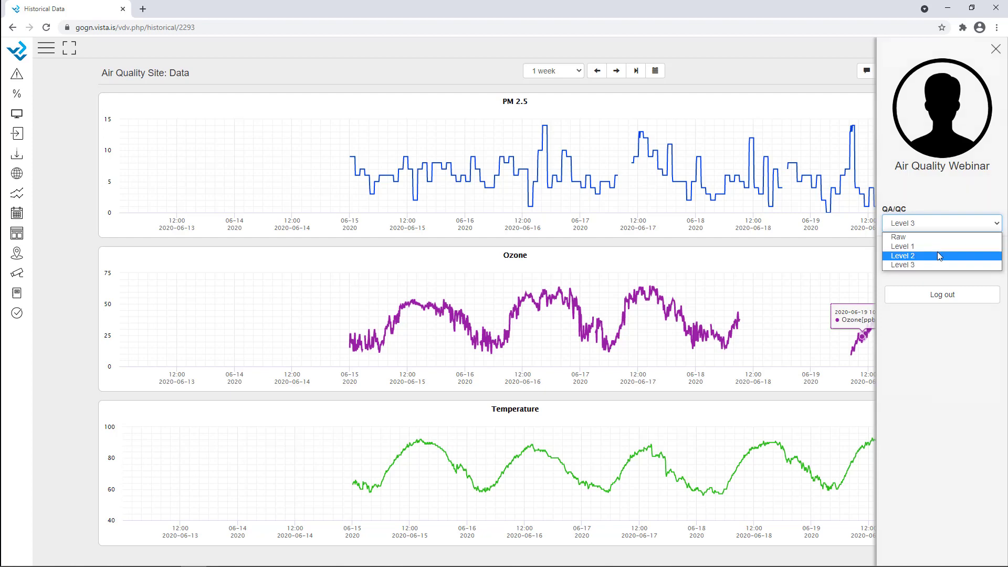
left_click(936, 257)
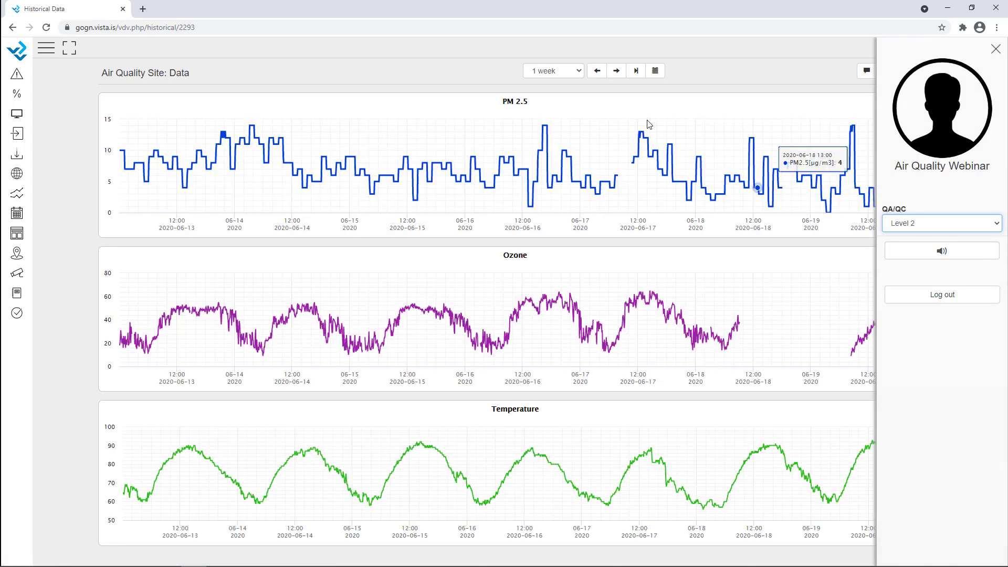
left_click(597, 71)
left_click(598, 71)
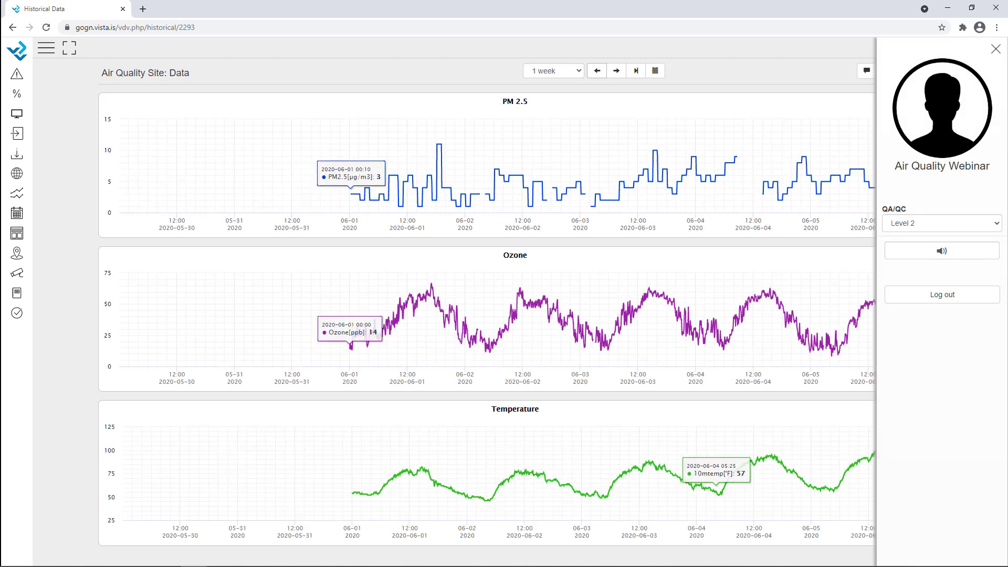
Step: Change the QA/QC level to Level 1 and go back five weeks to find where the Level 1 data begins
left_click(967, 231)
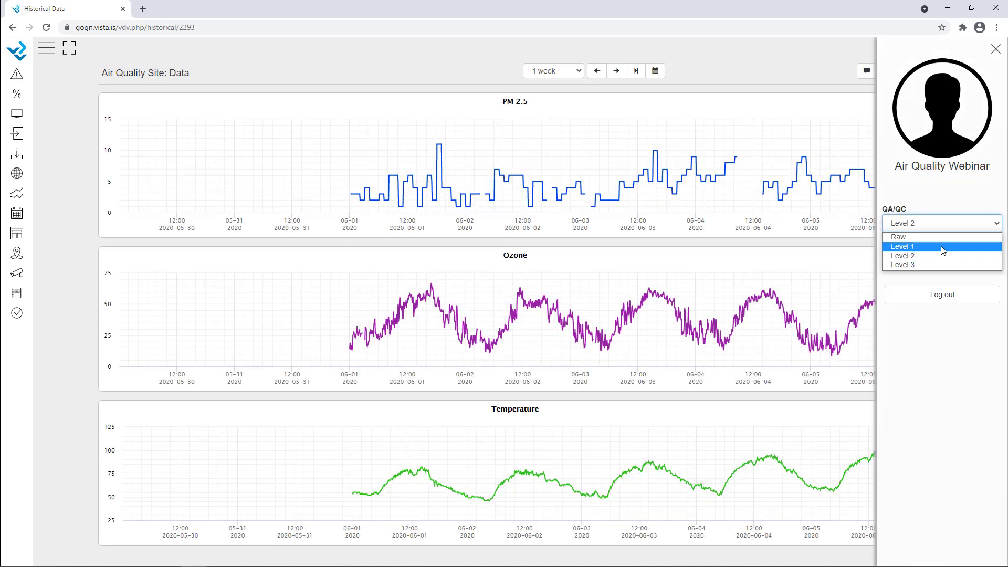
left_click(945, 245)
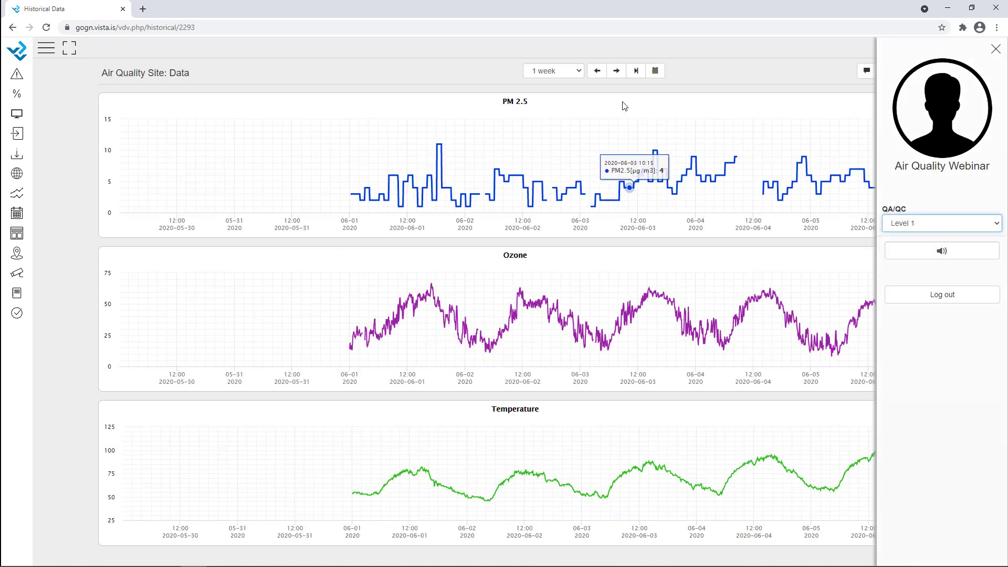
left_click(597, 72)
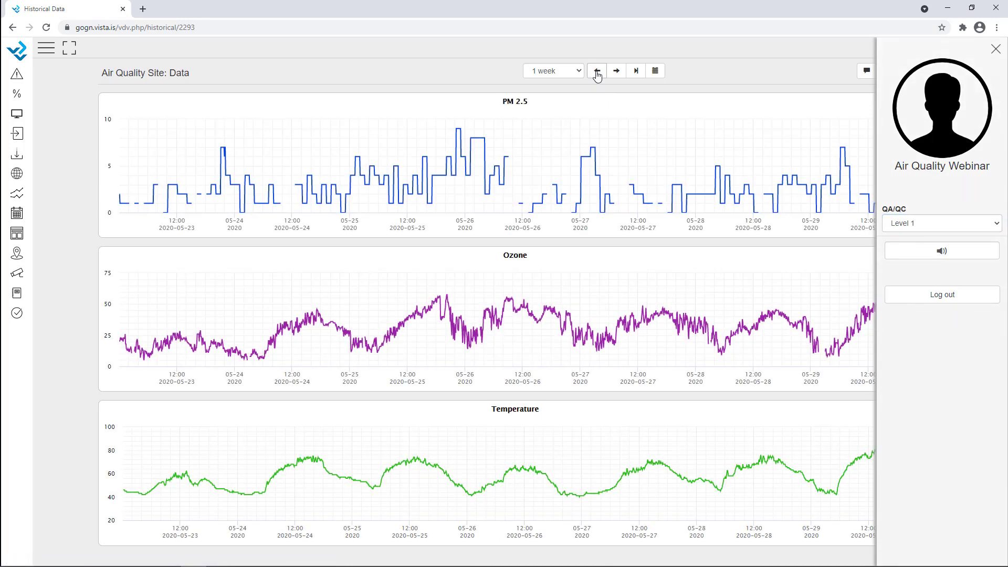
left_click(598, 73)
left_click(597, 74)
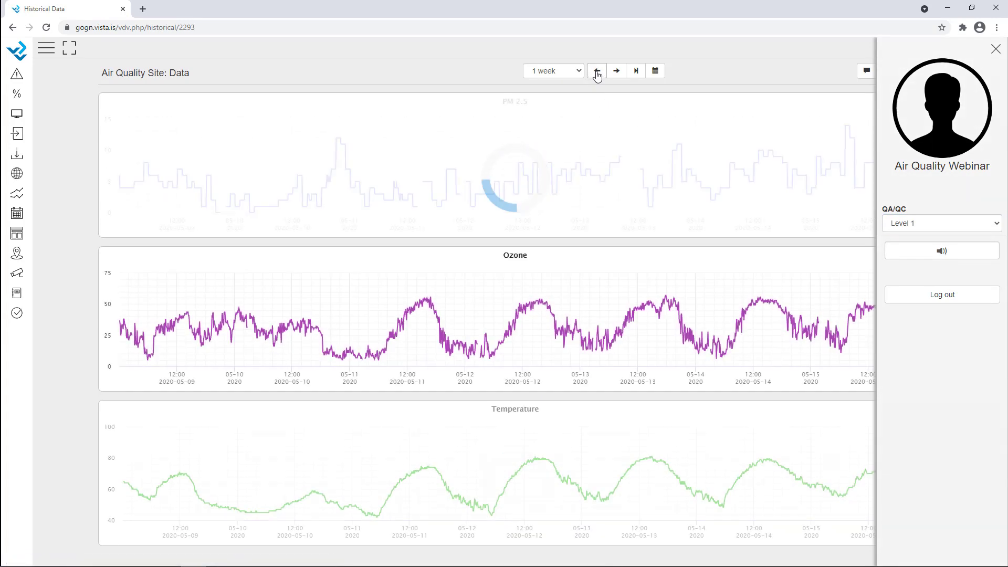
left_click(597, 74)
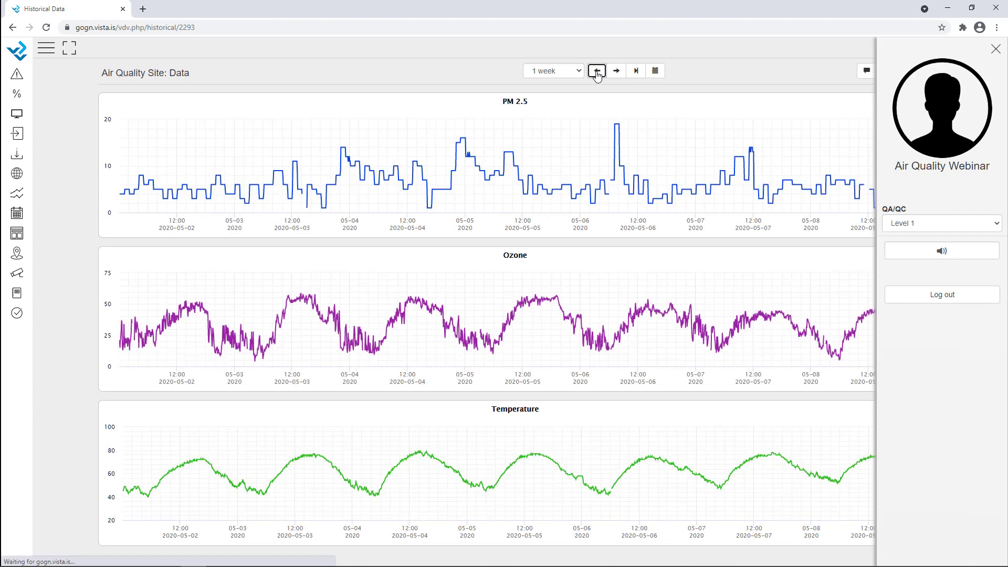
left_click(597, 74)
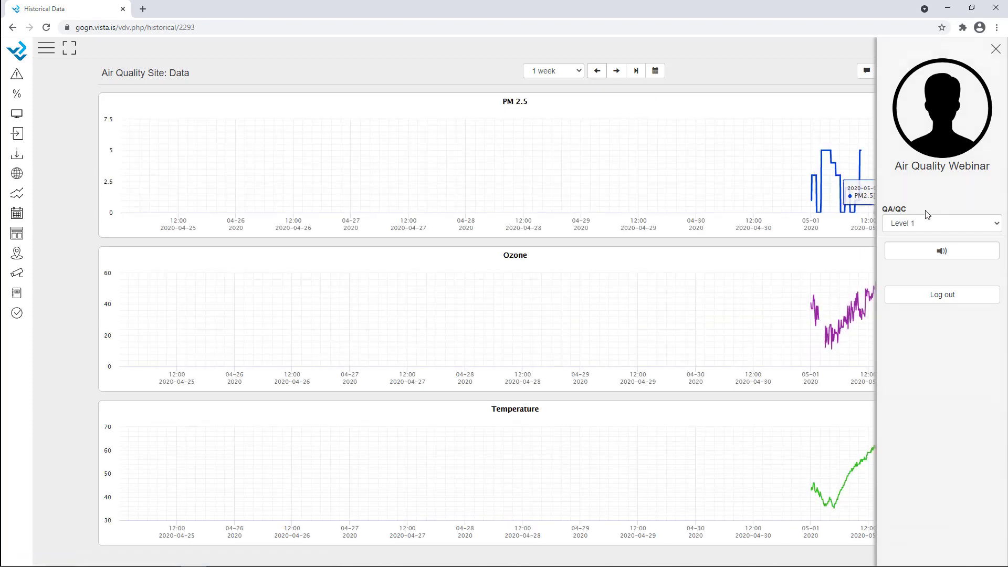
Step: View the Raw data two weeks further back, widen the time span to 6 months, and return to the most recent data
left_click(926, 230)
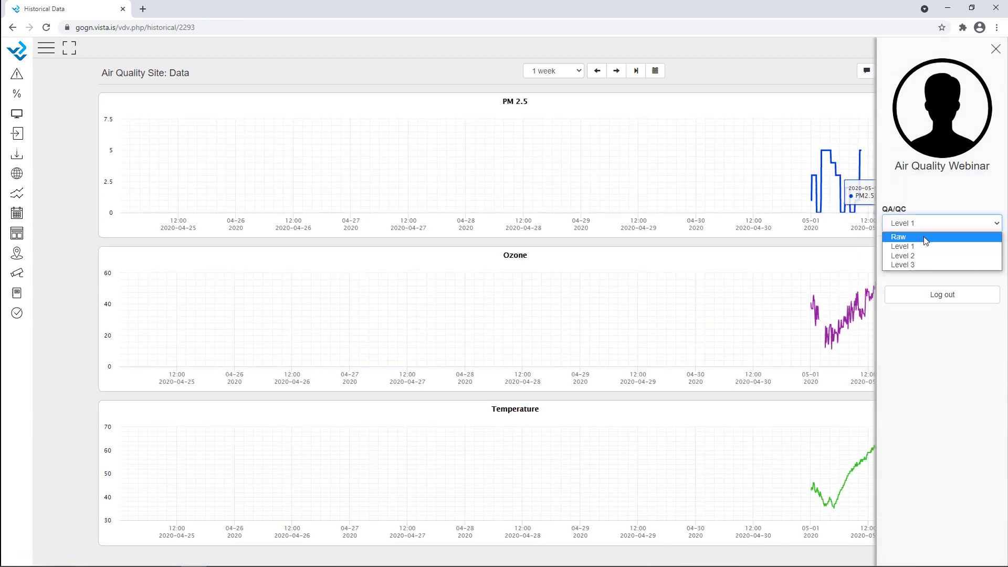
left_click(926, 239)
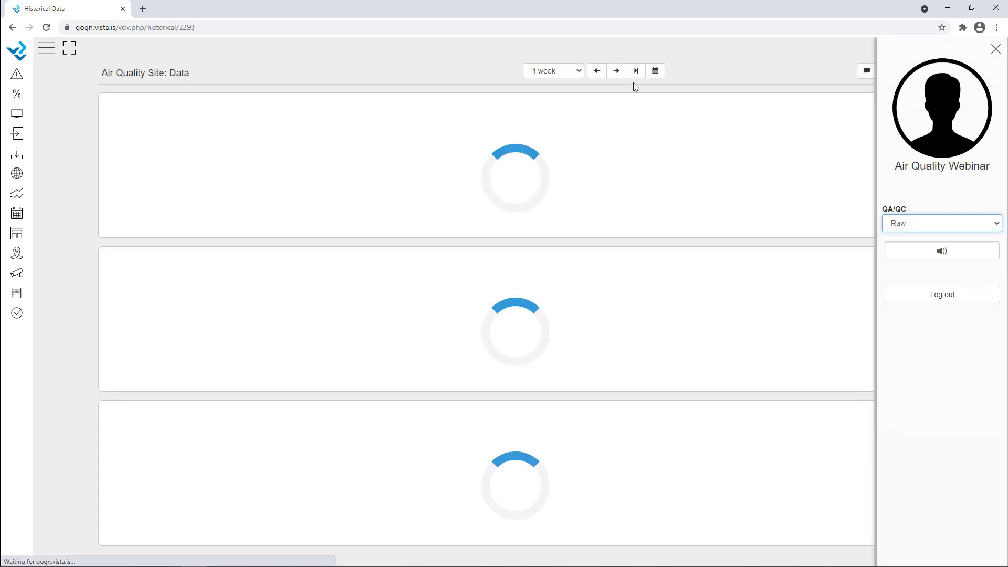
left_click(596, 75)
left_click(596, 73)
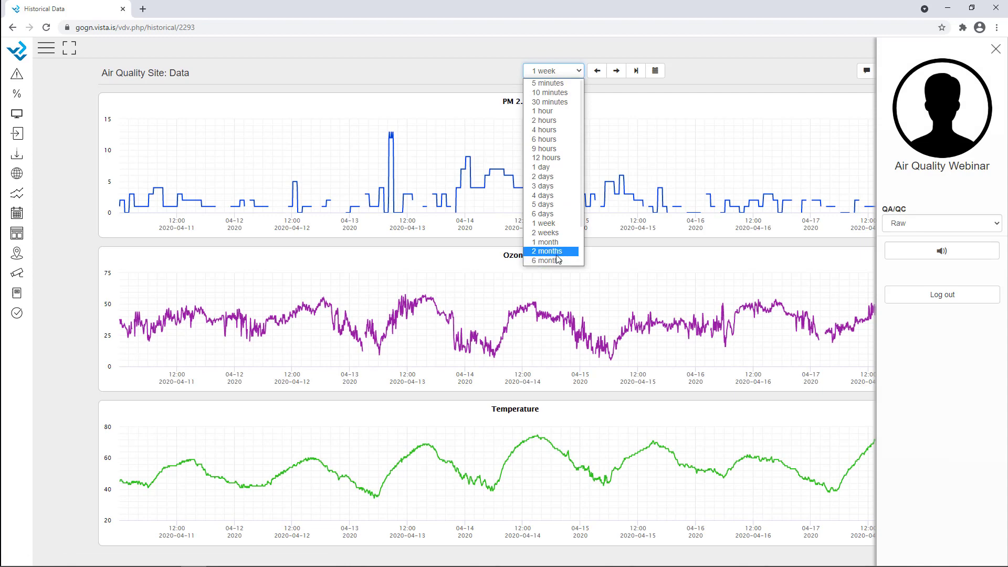
left_click(558, 261)
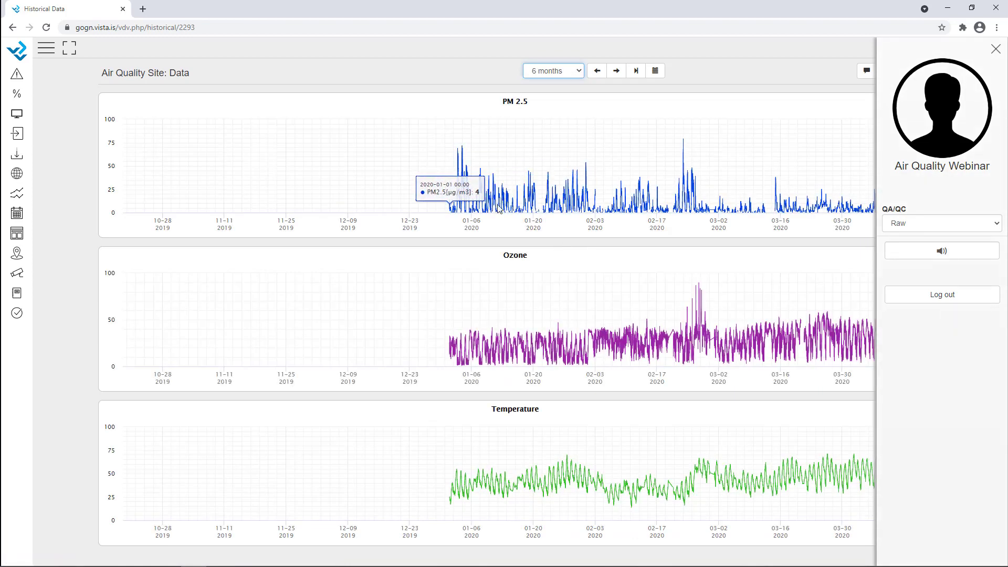
left_click(636, 71)
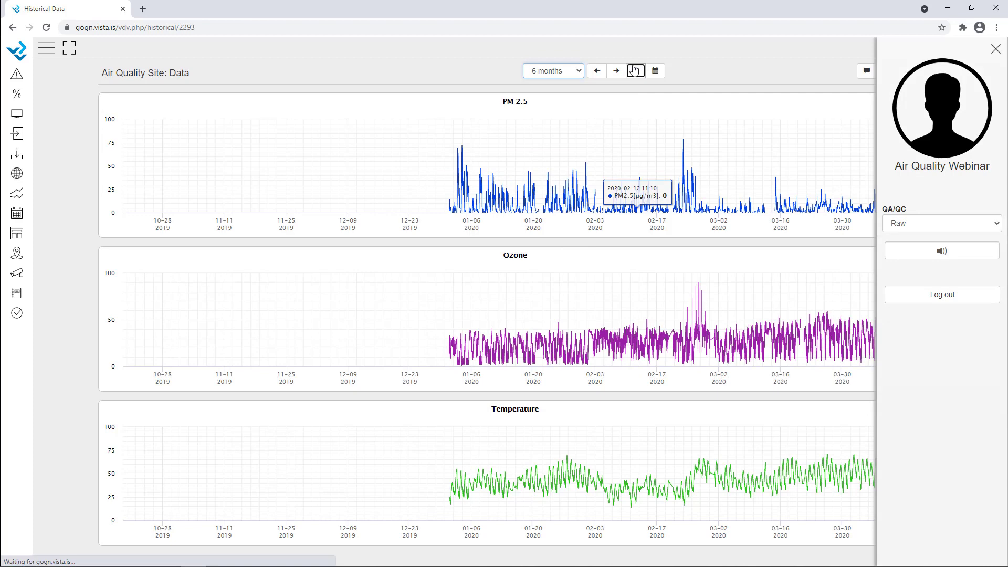
Step: Set the charts' time span to 2 days and the QA/QC level to Level 2
left_click(565, 74)
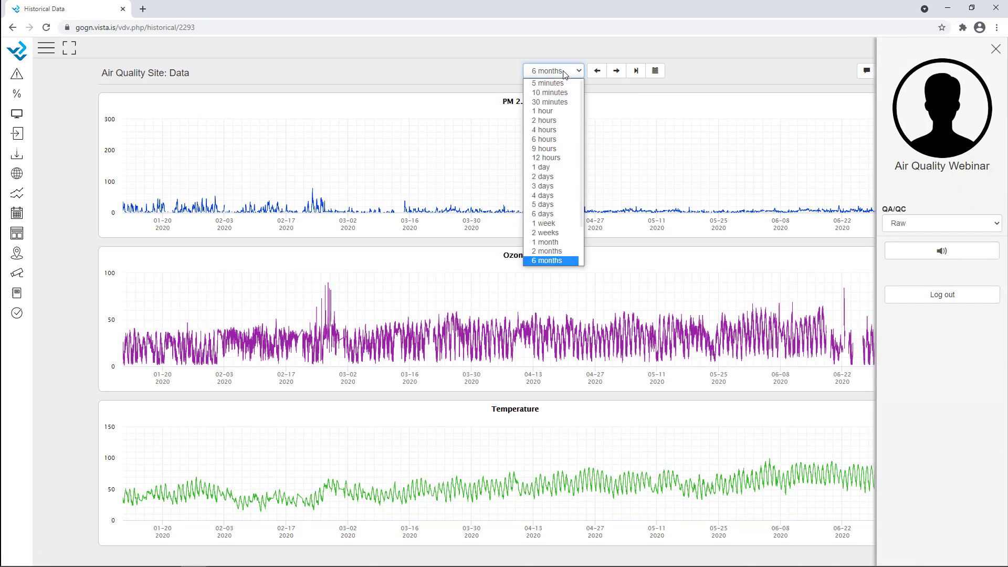
left_click(565, 172)
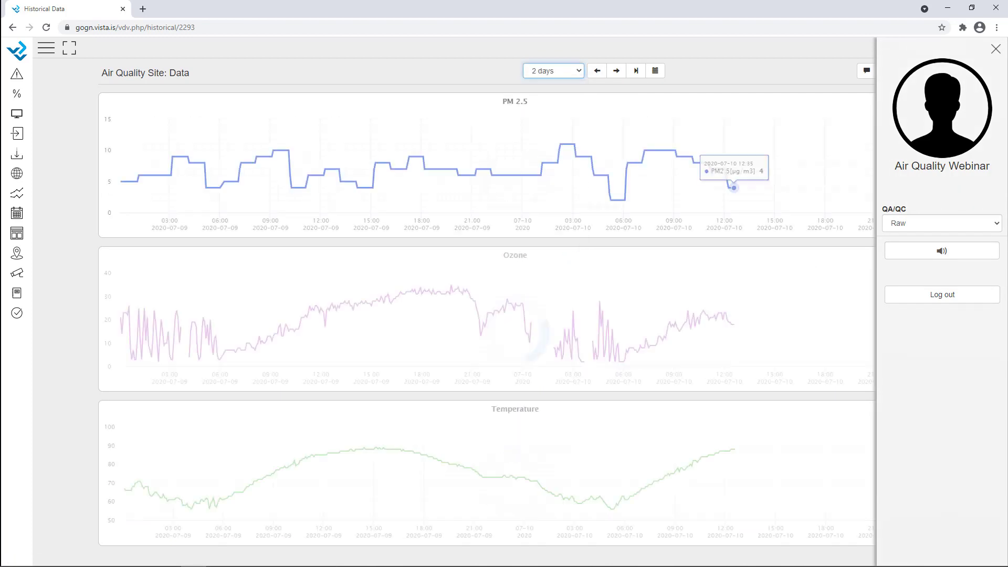
left_click(943, 230)
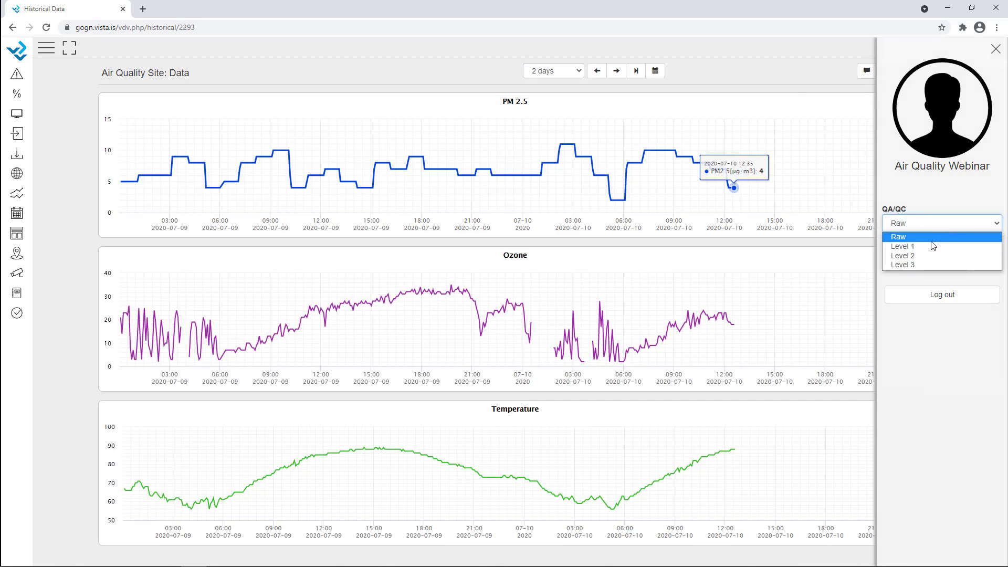
left_click(930, 258)
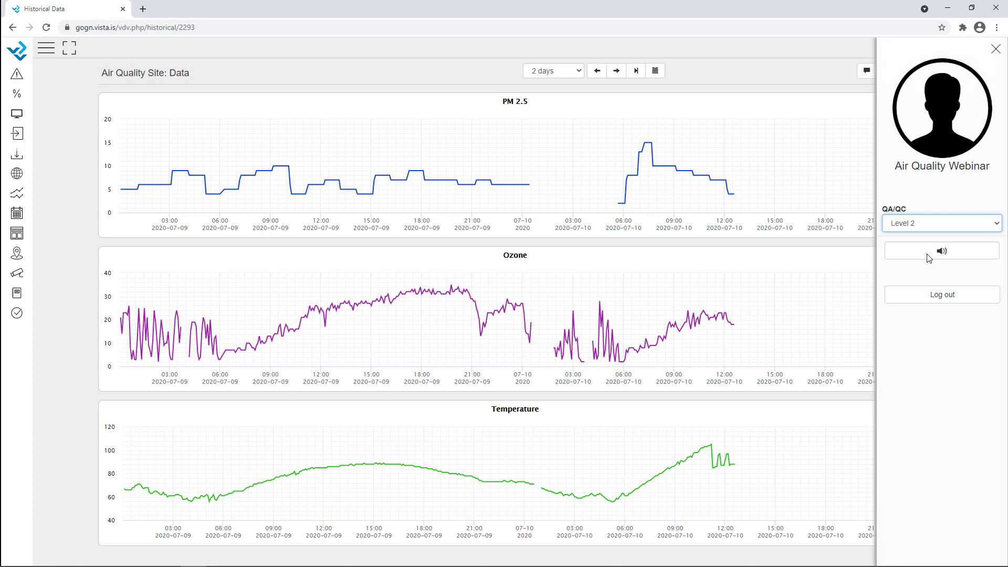
Step: Set the time span of the Air Quality Site's historical charts to 1 week
left_click(546, 72)
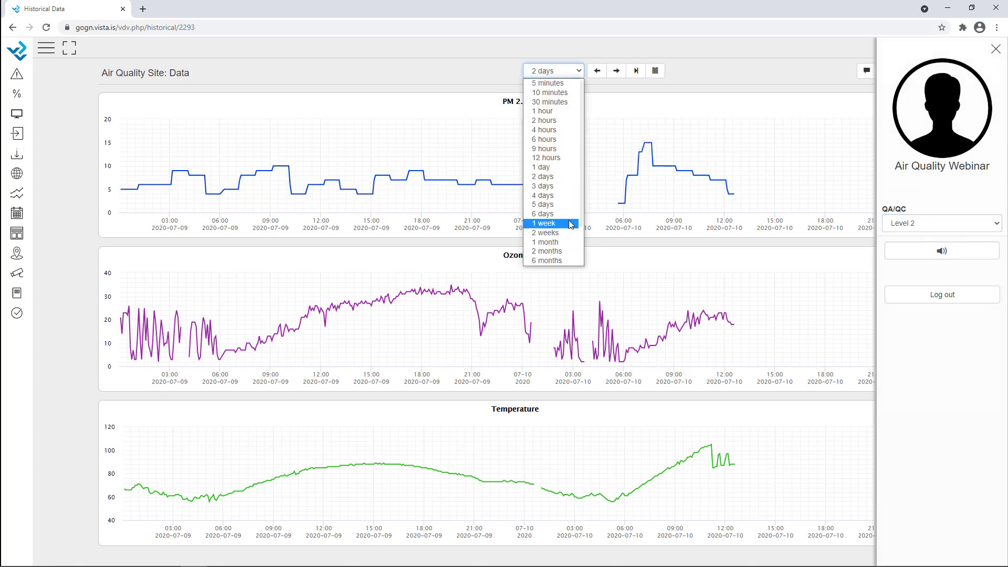
left_click(571, 224)
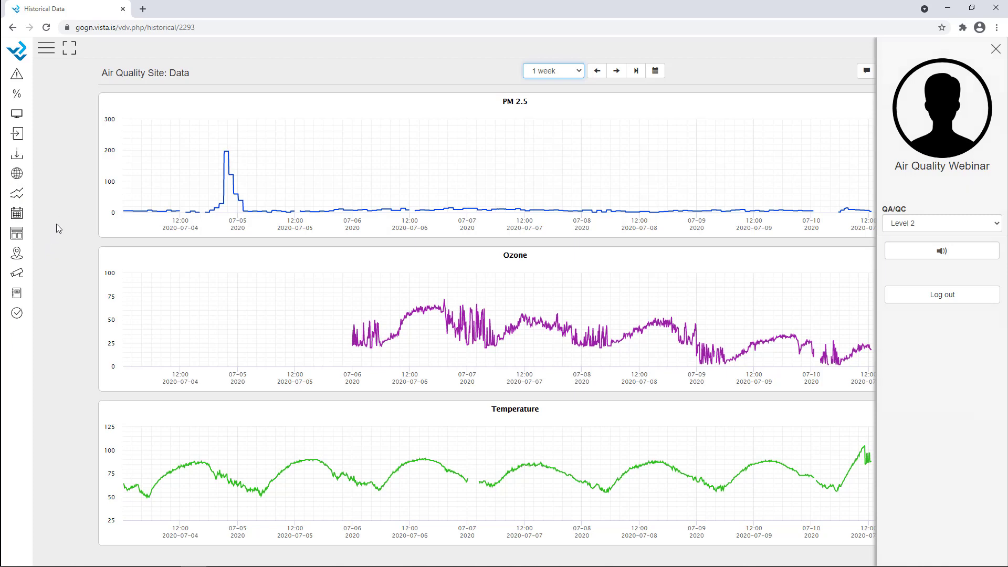
Step: Open the Month Overview and show the Air Quality Site's Raw 10mtemp[°F] values for July 2020
left_click(20, 216)
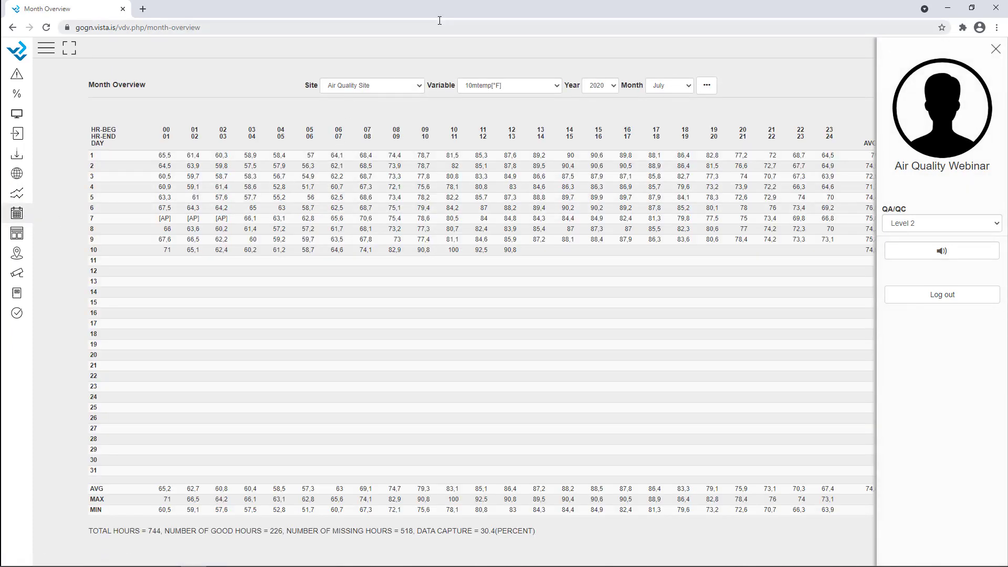
left_click(950, 223)
left_click(949, 235)
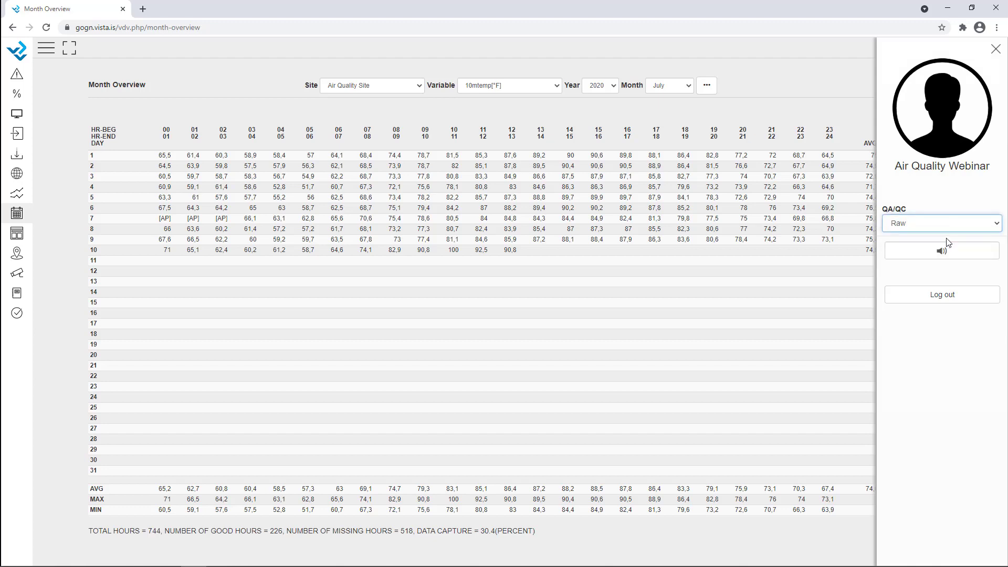
left_click(522, 87)
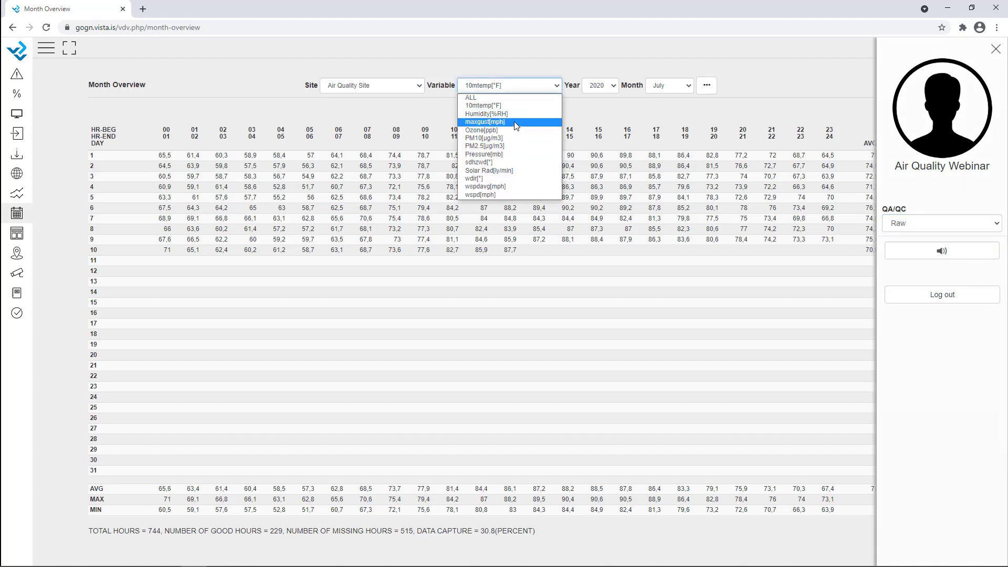
left_click(527, 108)
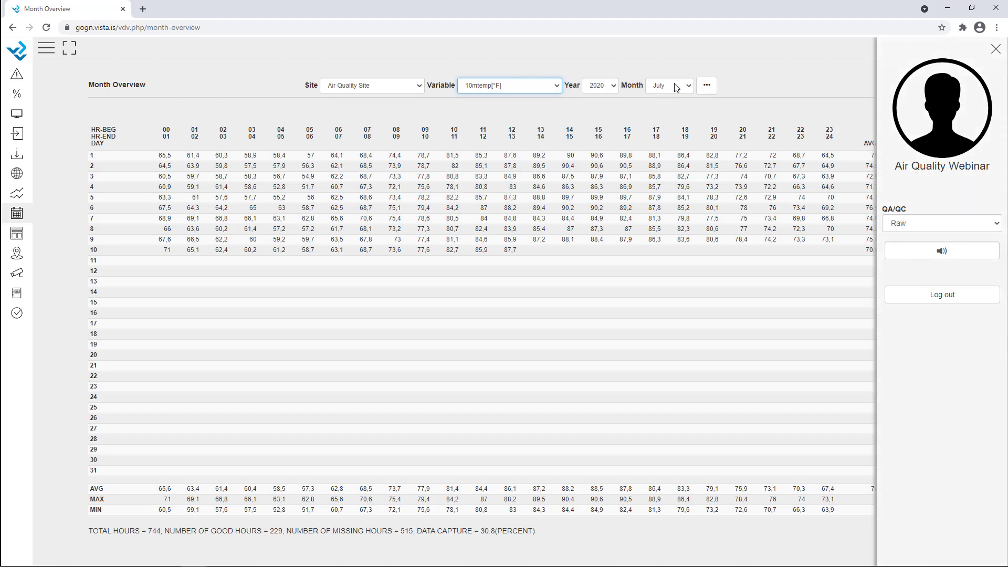
Step: Compare the Level 1 and Raw temperatures, highlighting the Raw values for hours 06 to 11 of July 10, and return to Level 1
left_click(916, 221)
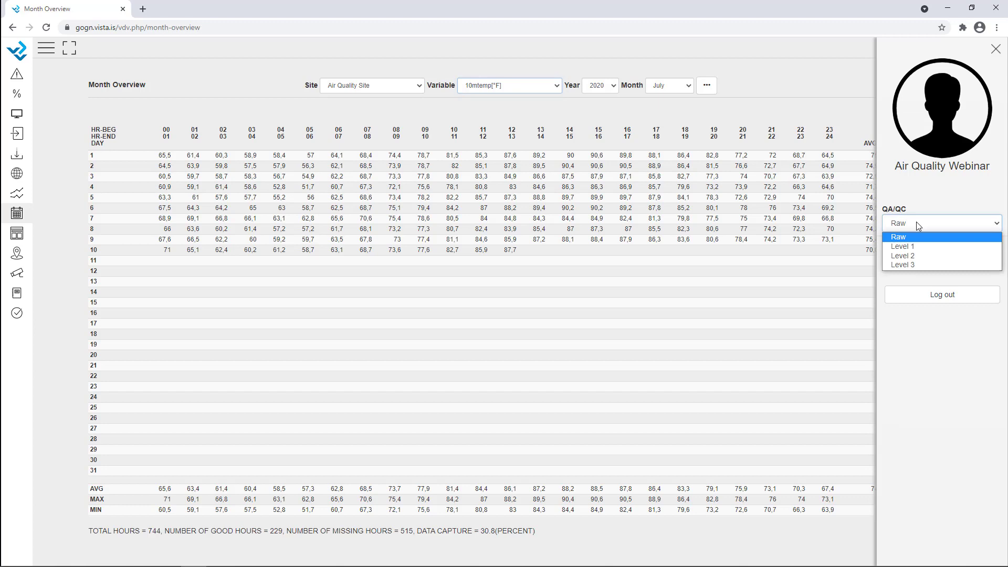
left_click(919, 255)
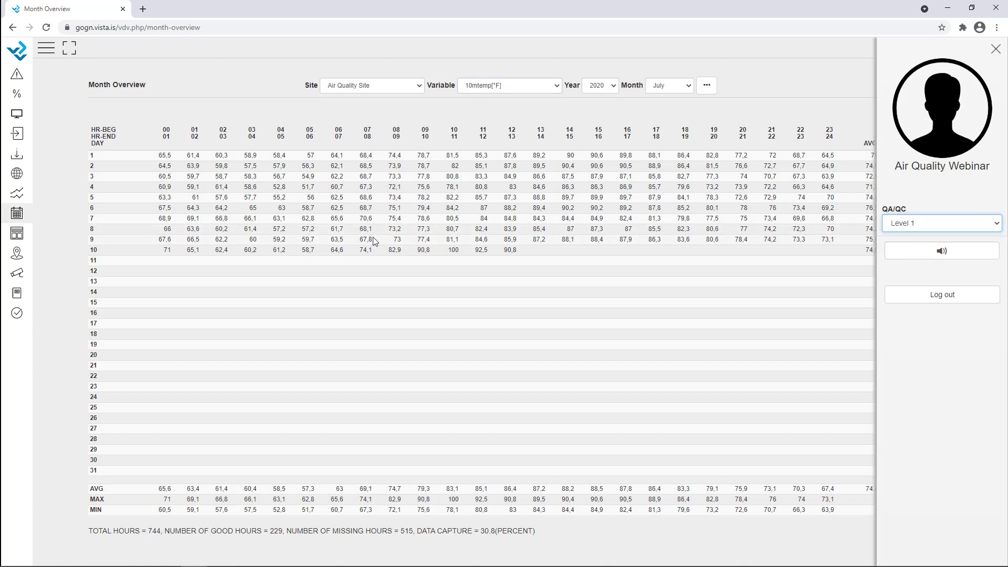
left_click(979, 231)
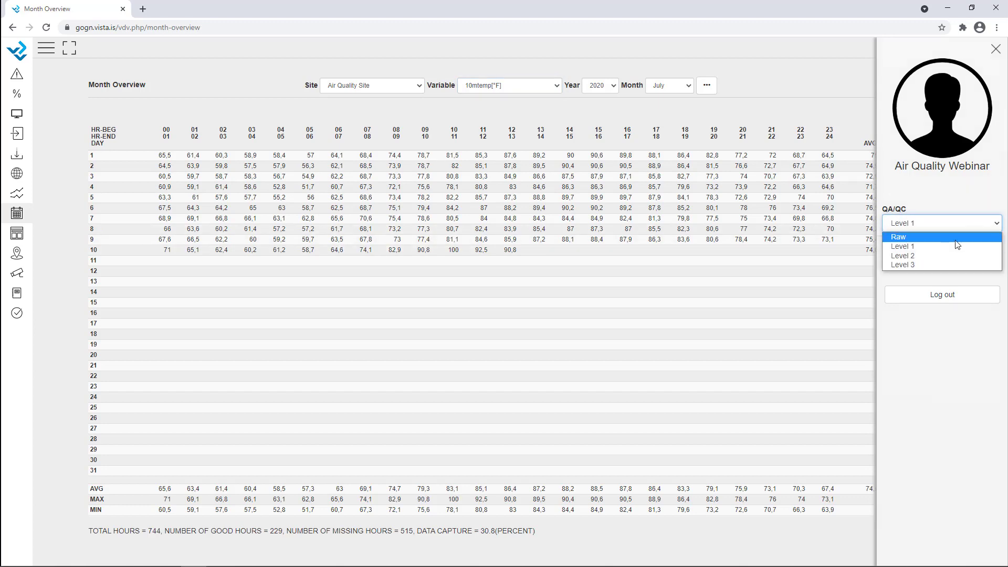
left_click(956, 241)
left_click_drag(322, 251, 493, 252)
left_click(986, 229)
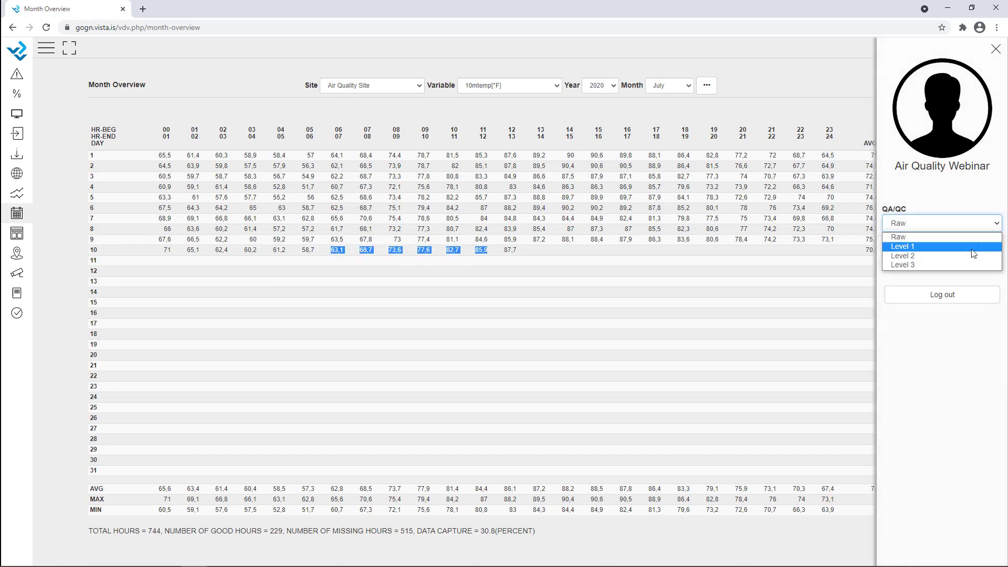
left_click(973, 248)
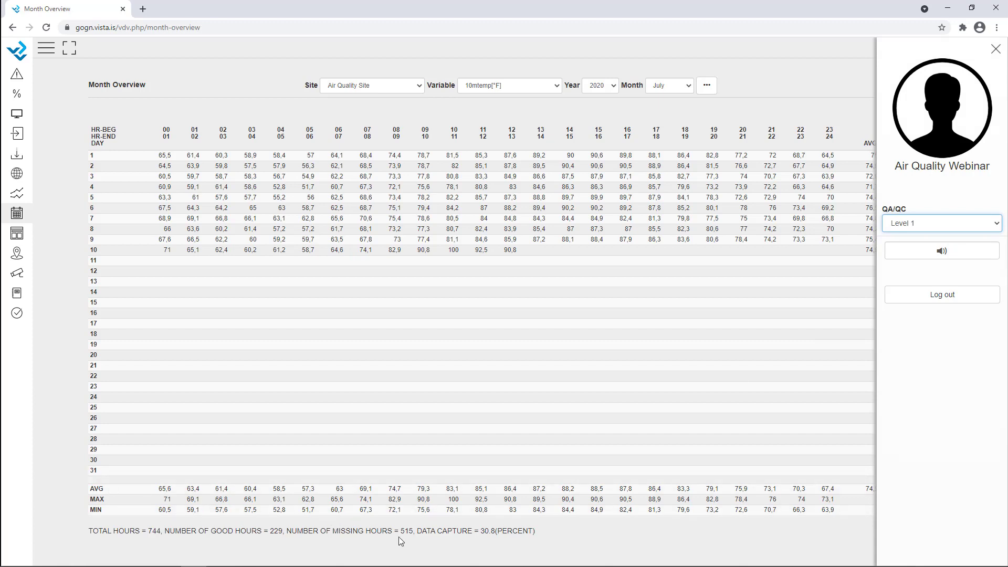
Step: Switch the month table to Level 2 and highlight the flag codes in hours 00 to 02 of July 7
left_click(944, 231)
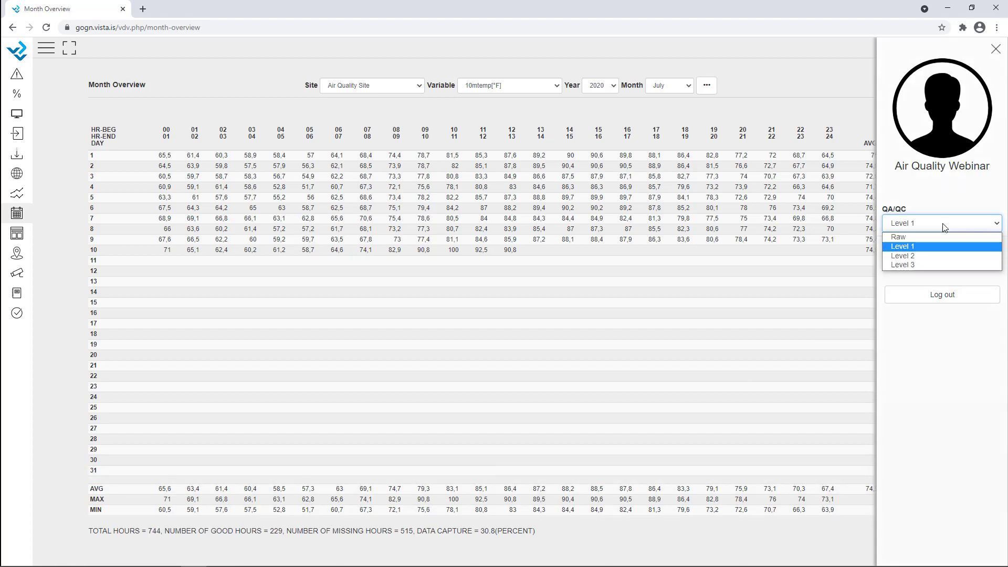
left_click(937, 253)
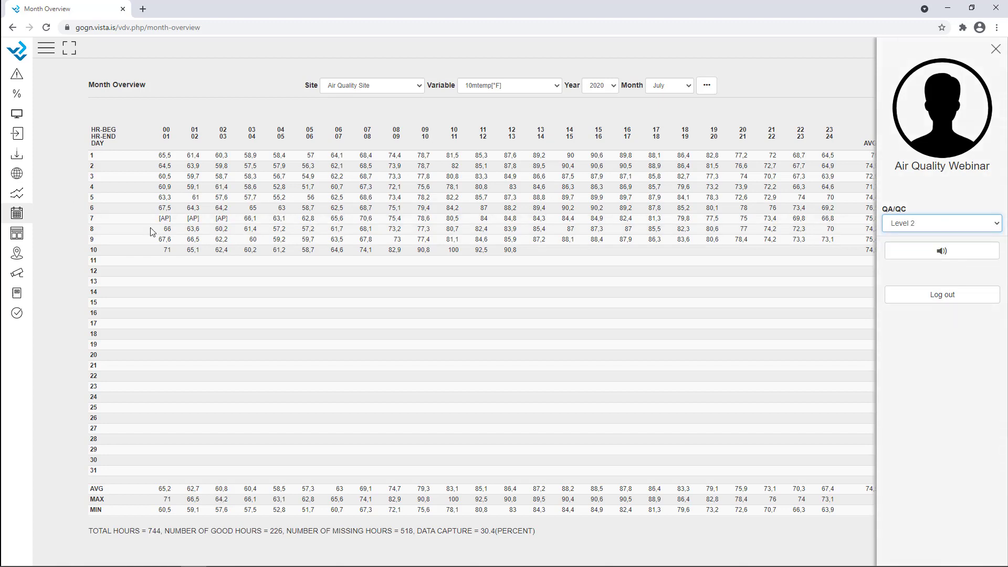
left_click_drag(159, 216, 233, 219)
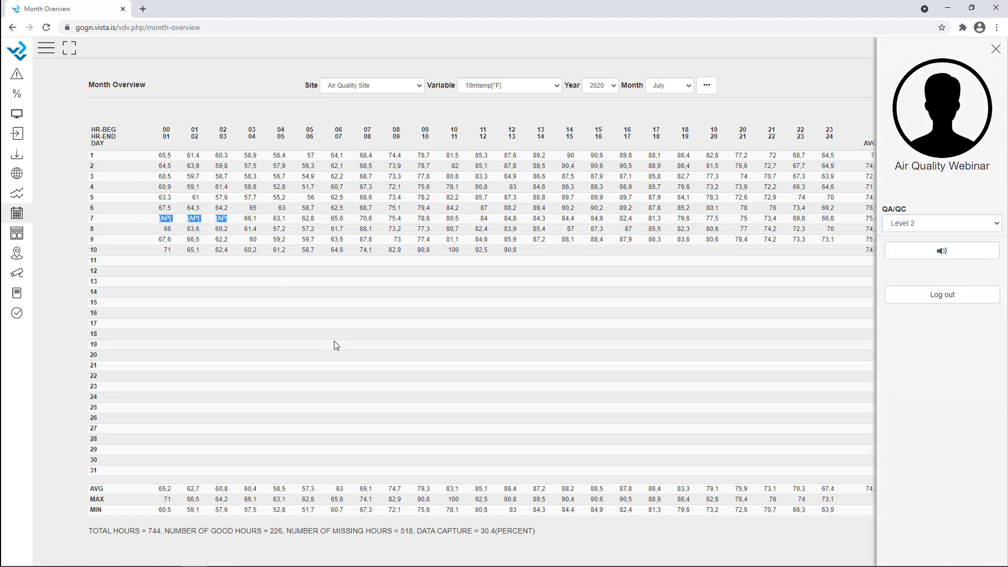
Step: Change the month table's variable to PM2.5[µg/m3] and examine the flag codes at hour 12 on days 1 to 6
left_click(512, 92)
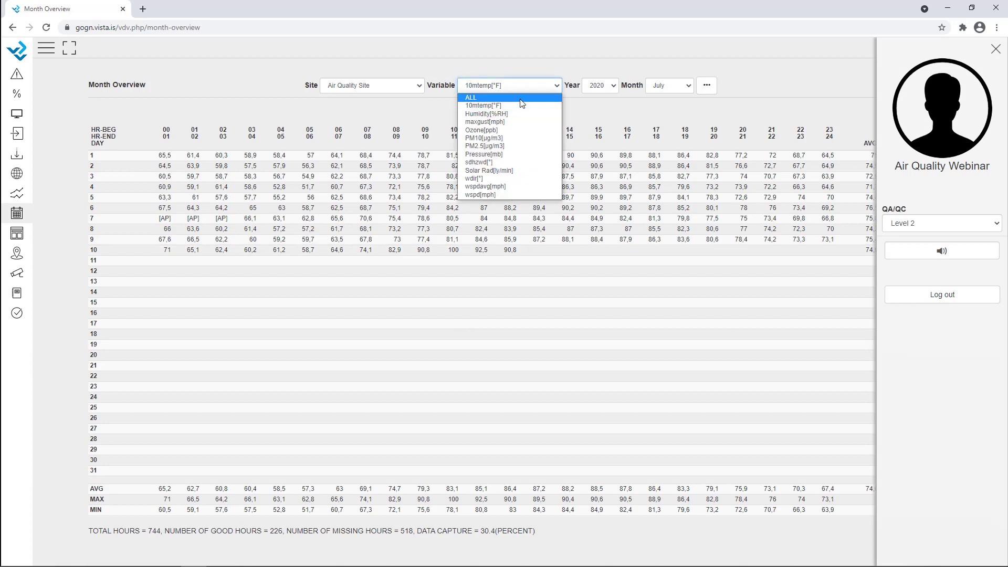
left_click(512, 147)
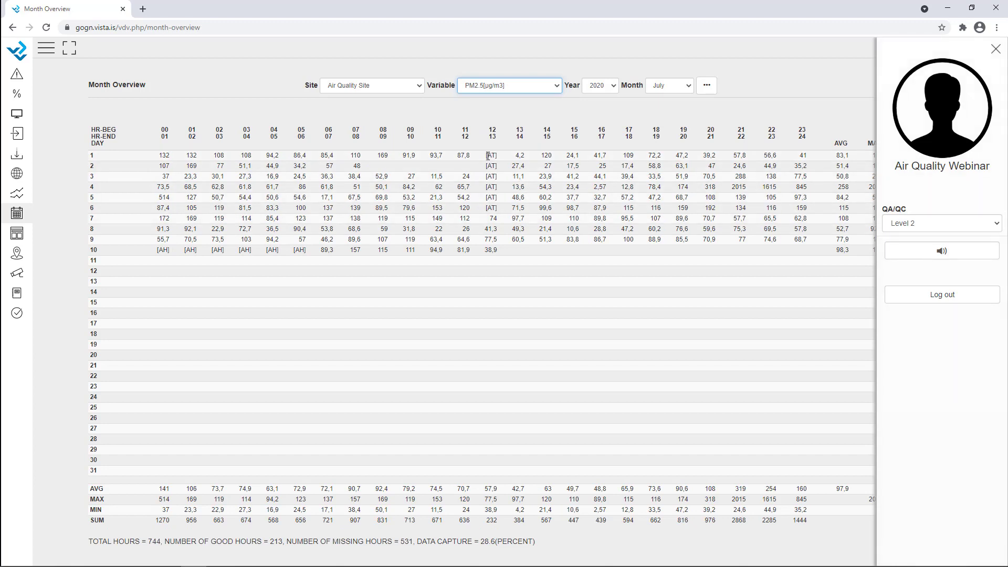
left_click_drag(488, 155, 496, 206)
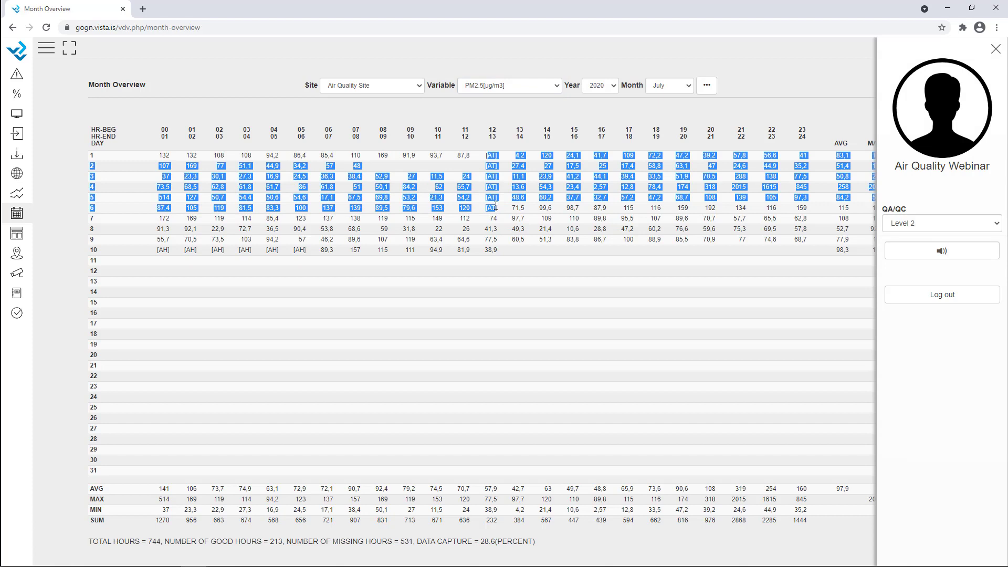
left_click(495, 206)
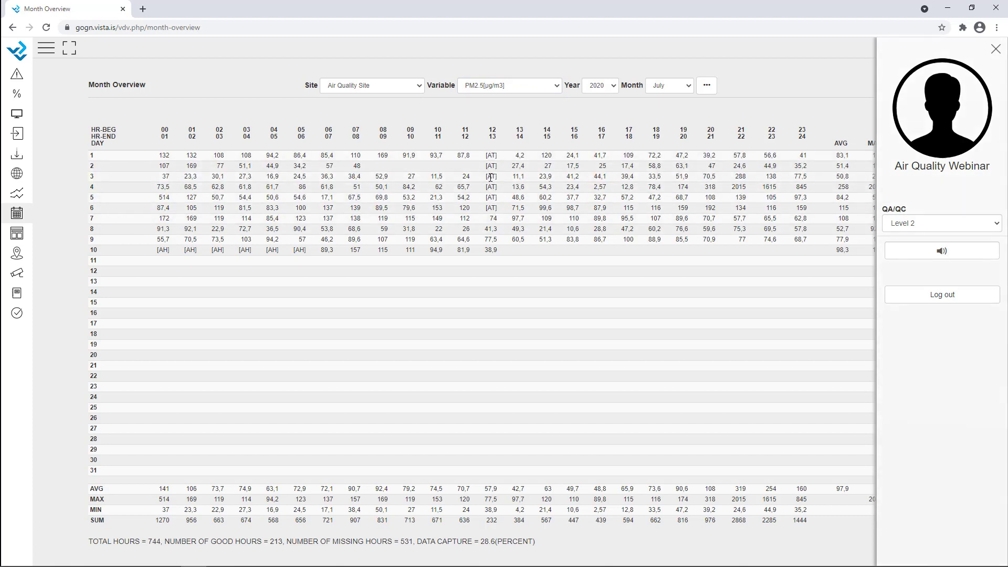
left_click(920, 222)
left_click(919, 208)
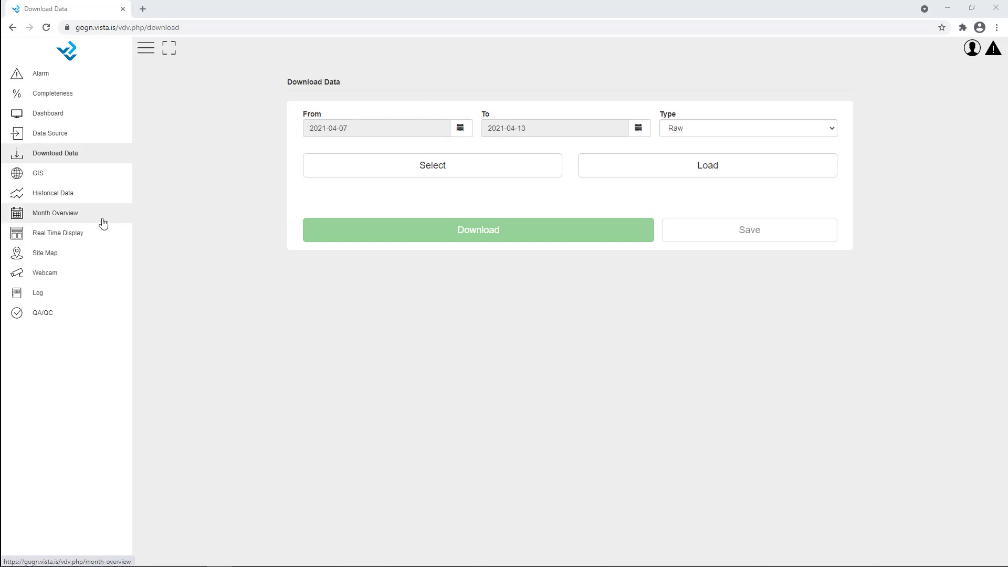
Step: Open the QA/QC Flag Configuration and view the codes of the EPA [Level 2] and EPA [Level 3] flag groups
left_click(92, 322)
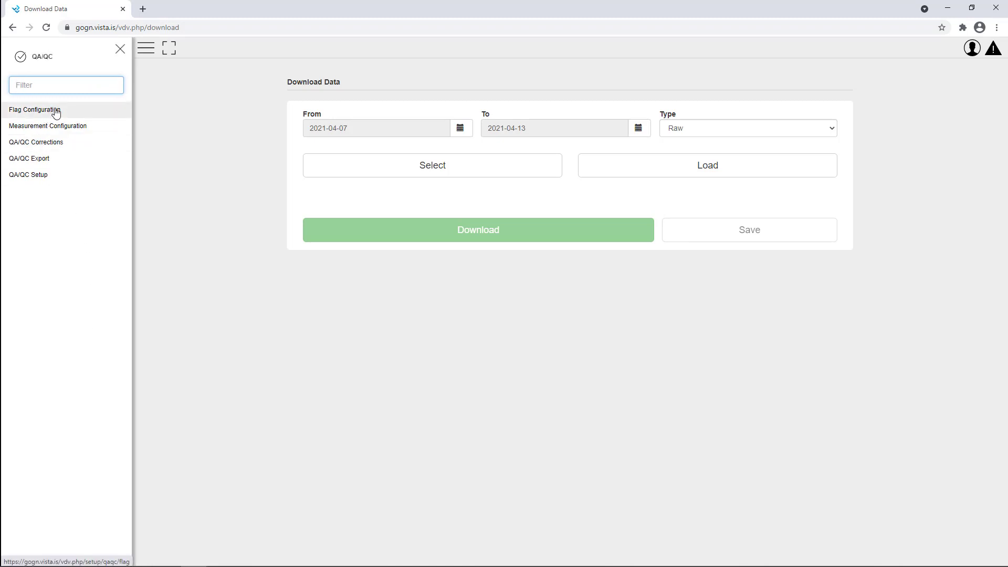
left_click(83, 115)
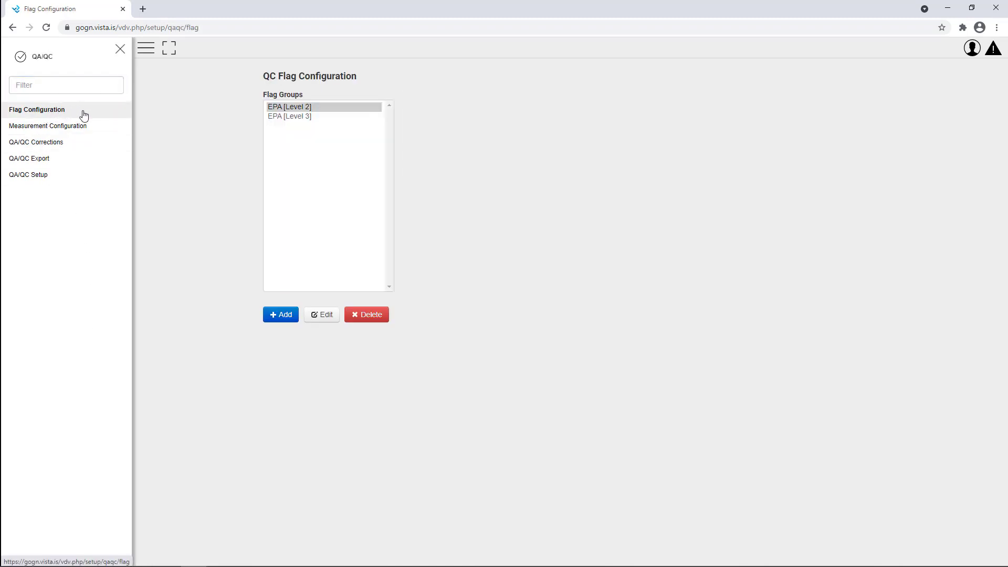
left_click(311, 116)
left_click(313, 108)
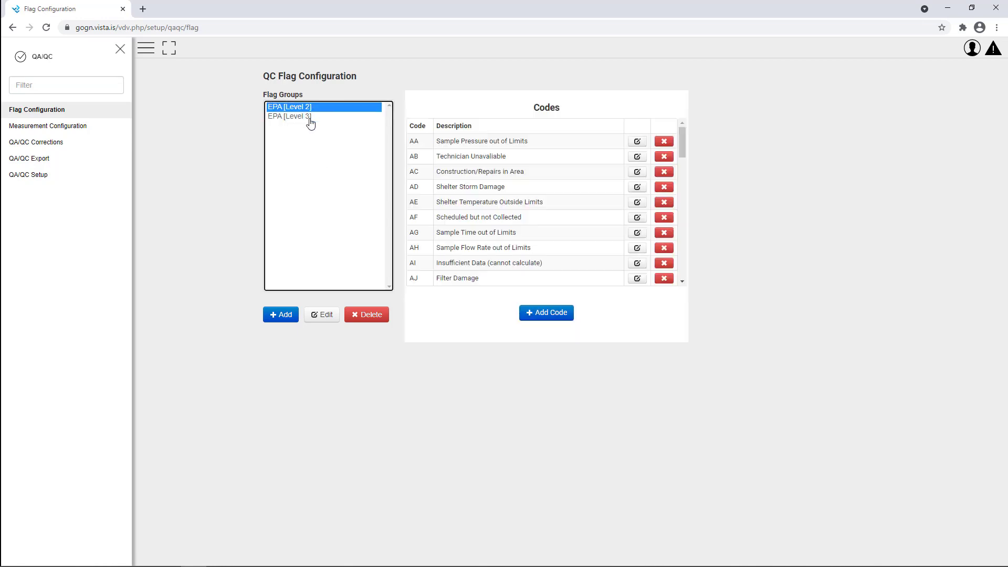
left_click(310, 117)
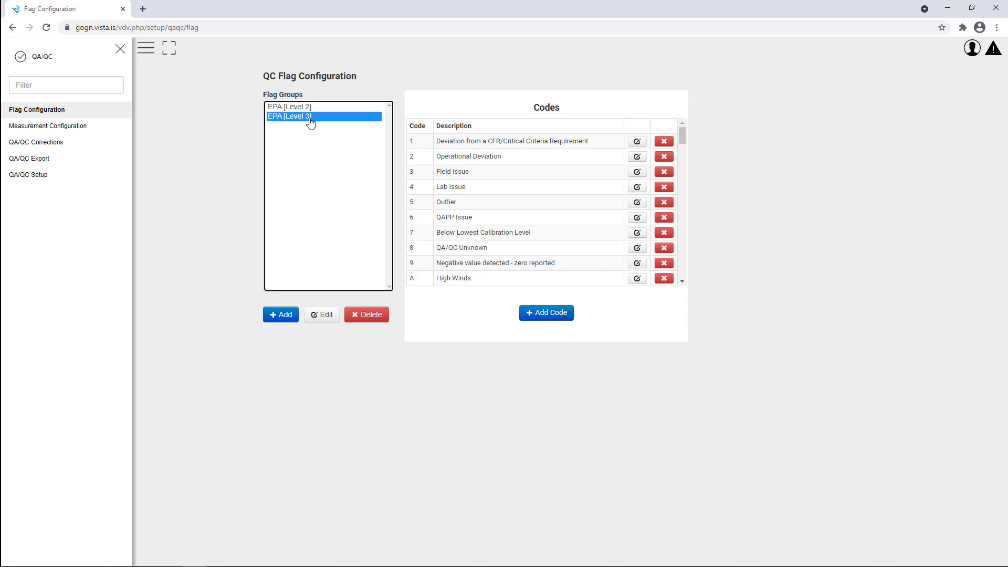
Step: Open QA/QC Export and look at the choices offered for the export site
left_click(63, 166)
left_click(621, 114)
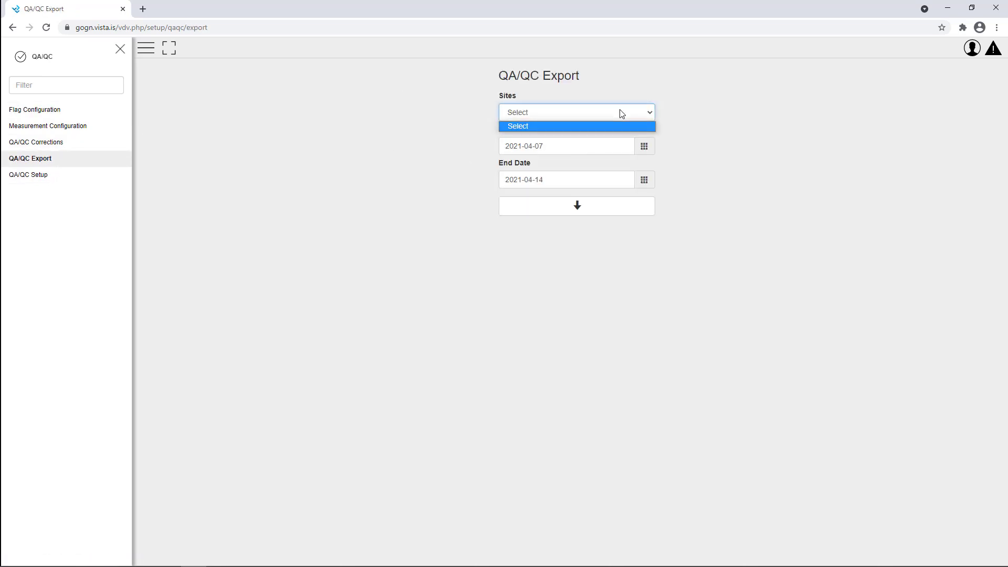
left_click(402, 110)
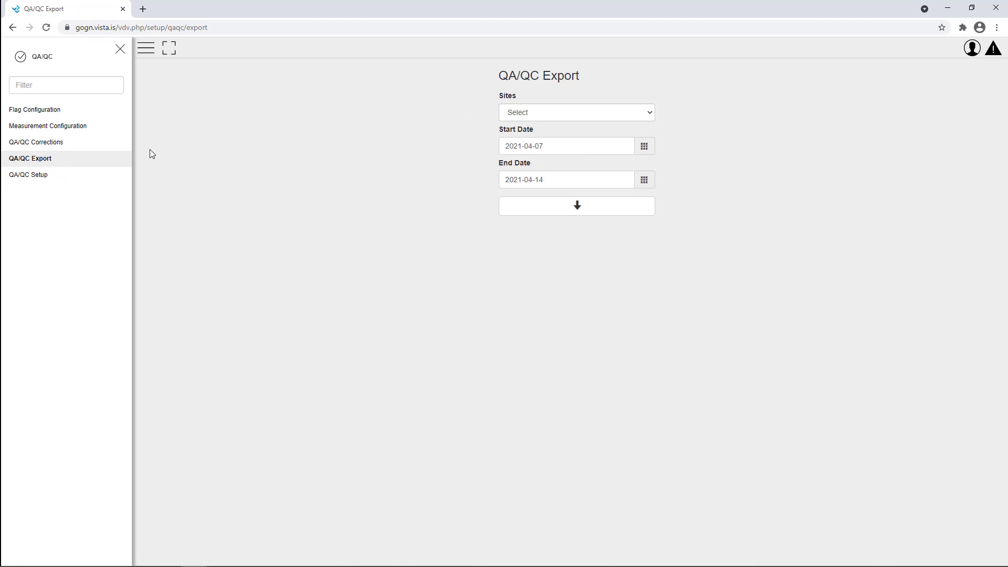
Step: Open the Air Quality Site's configuration in QA/QC Setup and look at its export format options
left_click(59, 181)
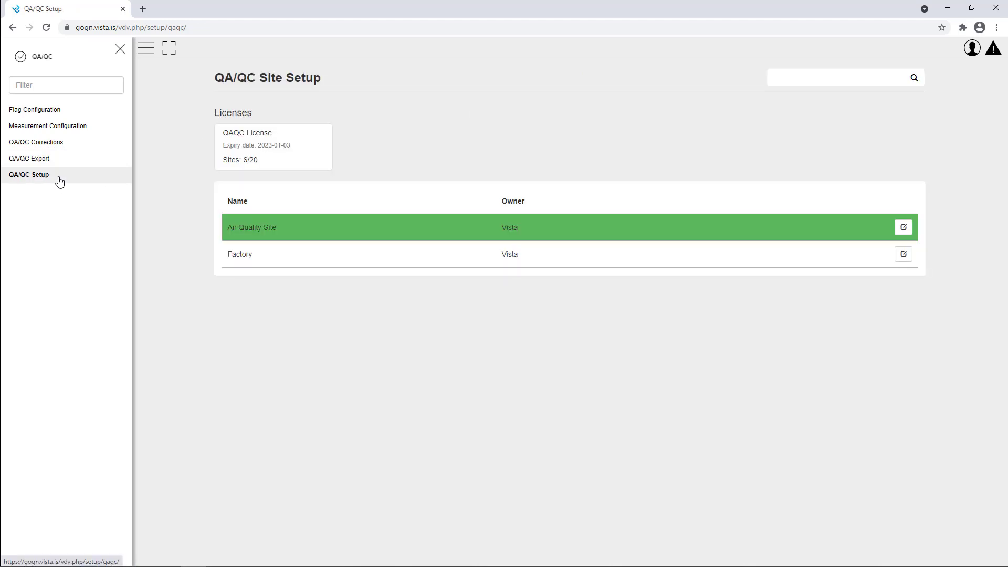
left_click(903, 229)
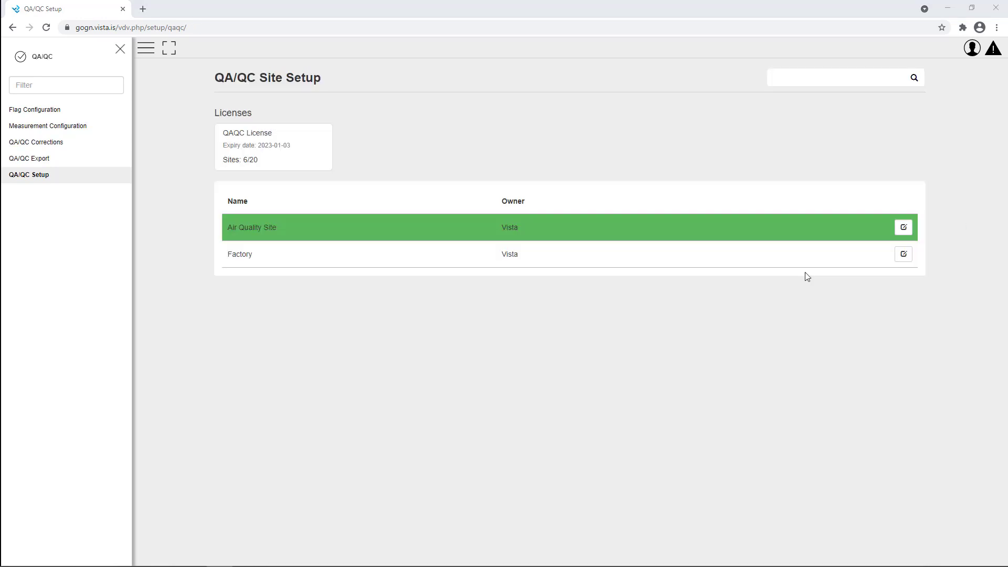
left_click(904, 229)
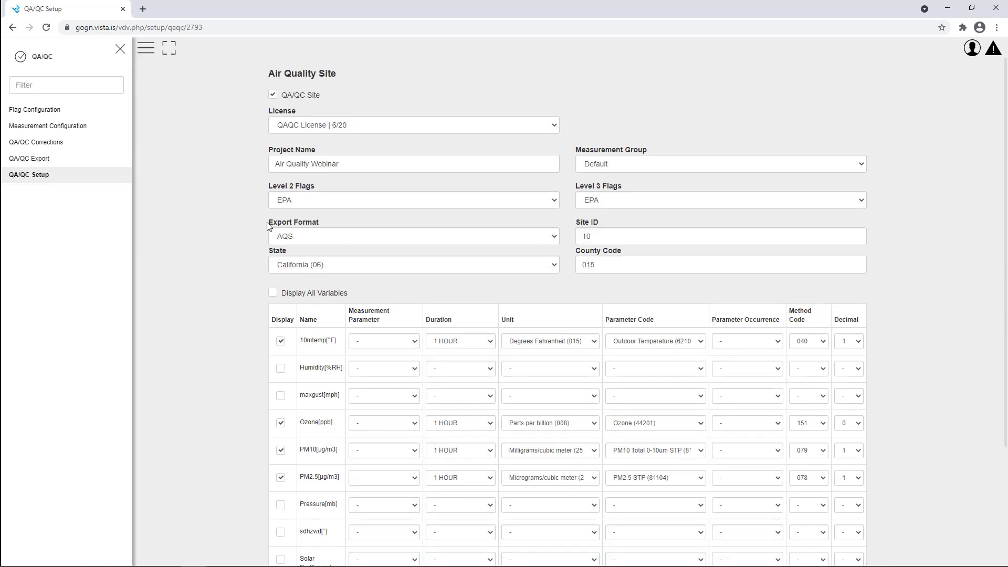
left_click(336, 240)
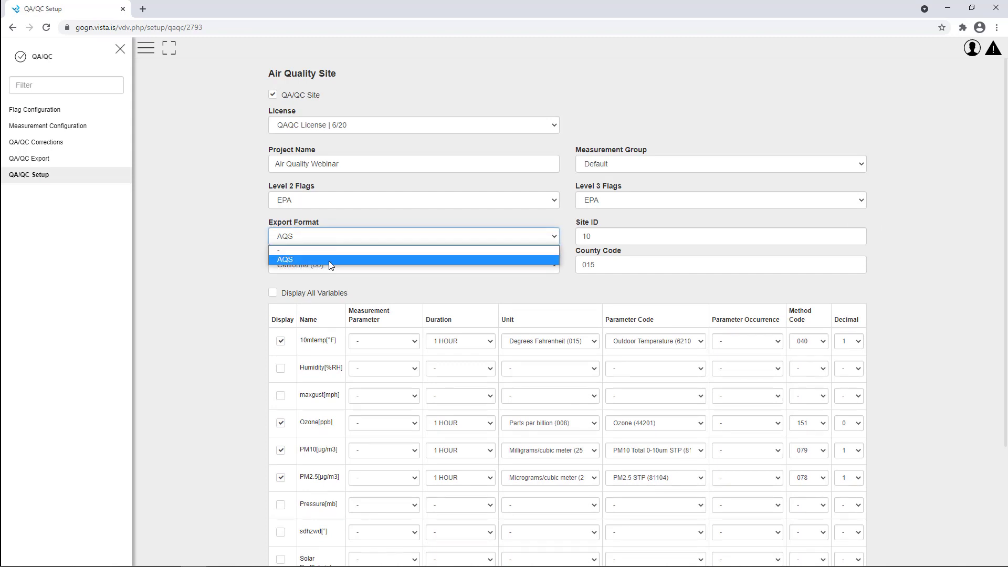
left_click(357, 219)
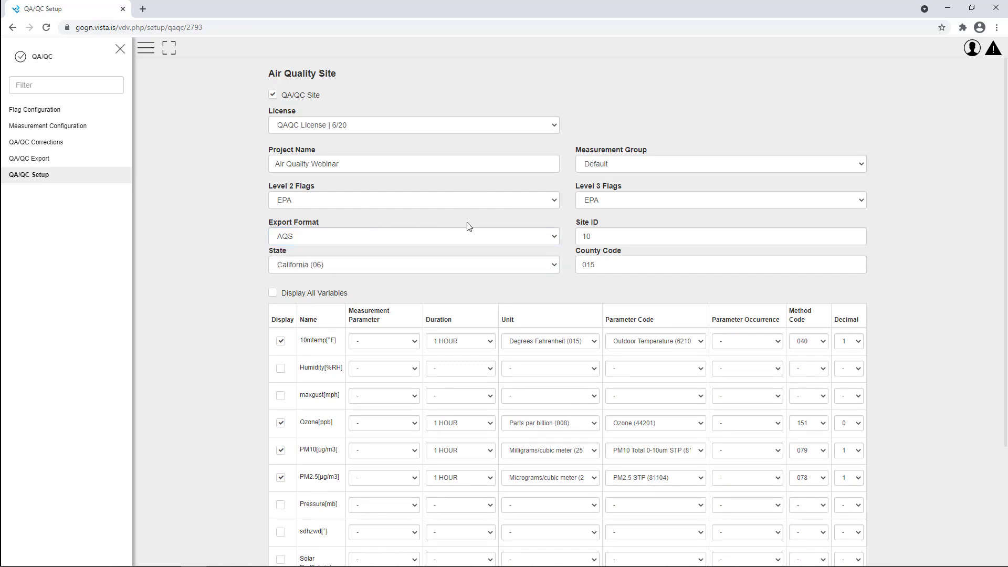
Step: Review the site's state options, site and county codes, and the variables' unit, parameter code, method code and decimal settings
scroll(489, 255, "down", 3)
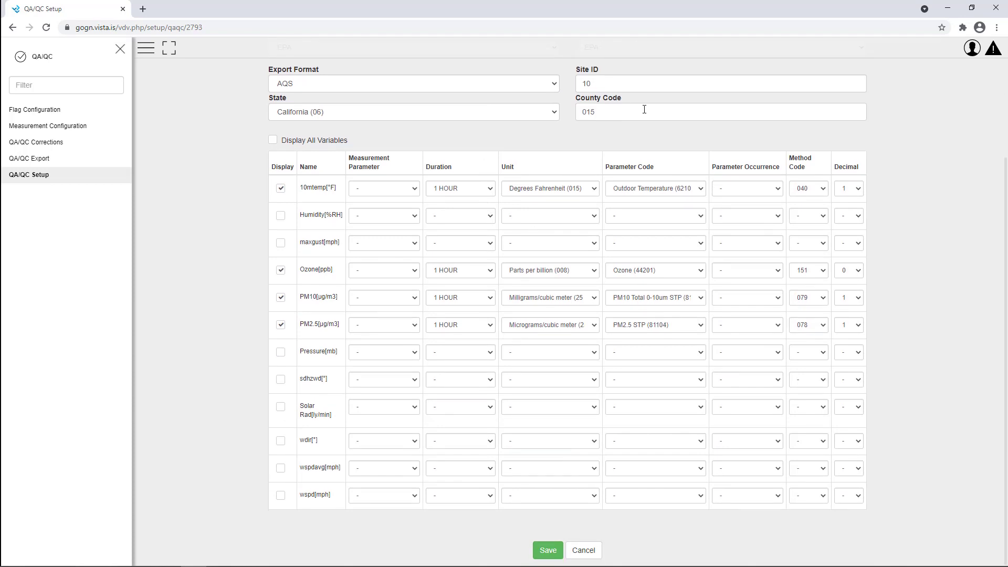
scroll(589, 139, "up", 2)
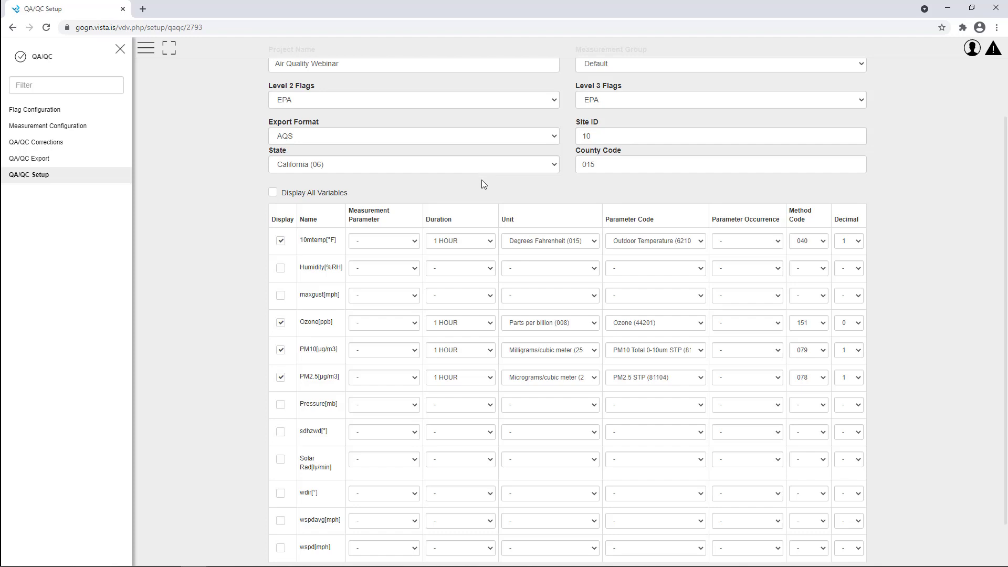
scroll(481, 180, "up", 1)
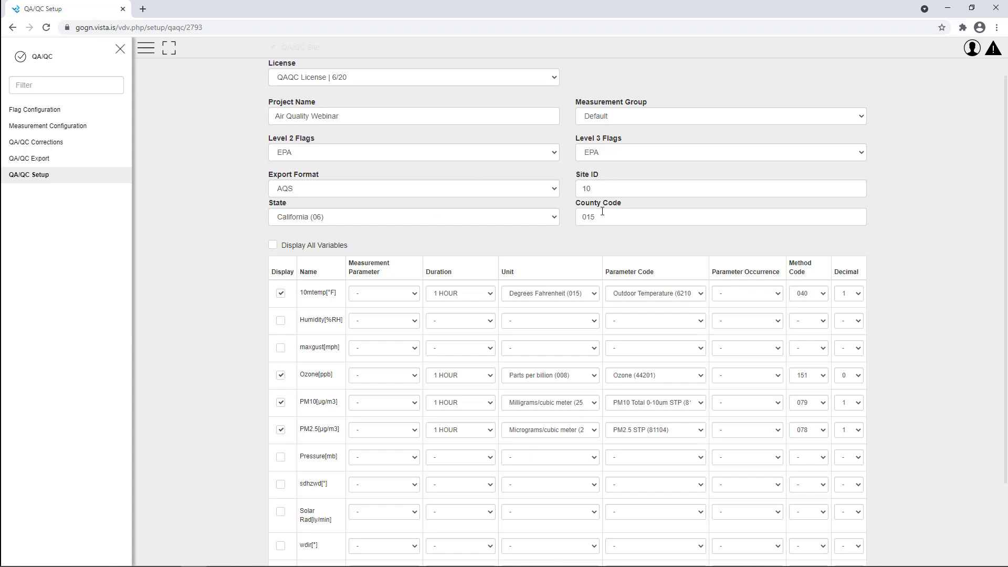
left_click(468, 217)
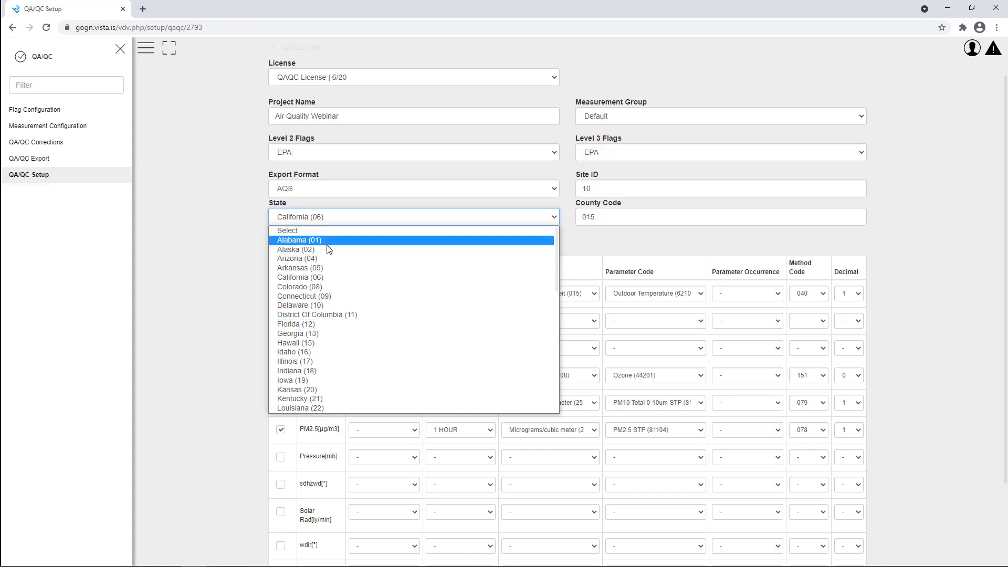
left_click(191, 256)
scroll(204, 261, "down", 2)
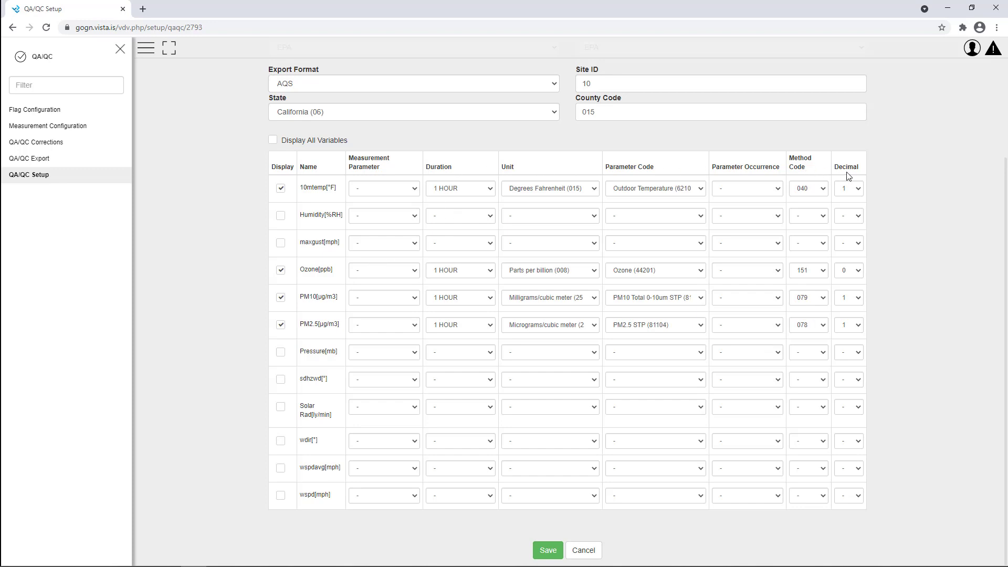
Step: Look through the parameter code options for the 10mtemp variable and leave the site configuration without saving
left_click(690, 193)
scroll(698, 299, "down", 5)
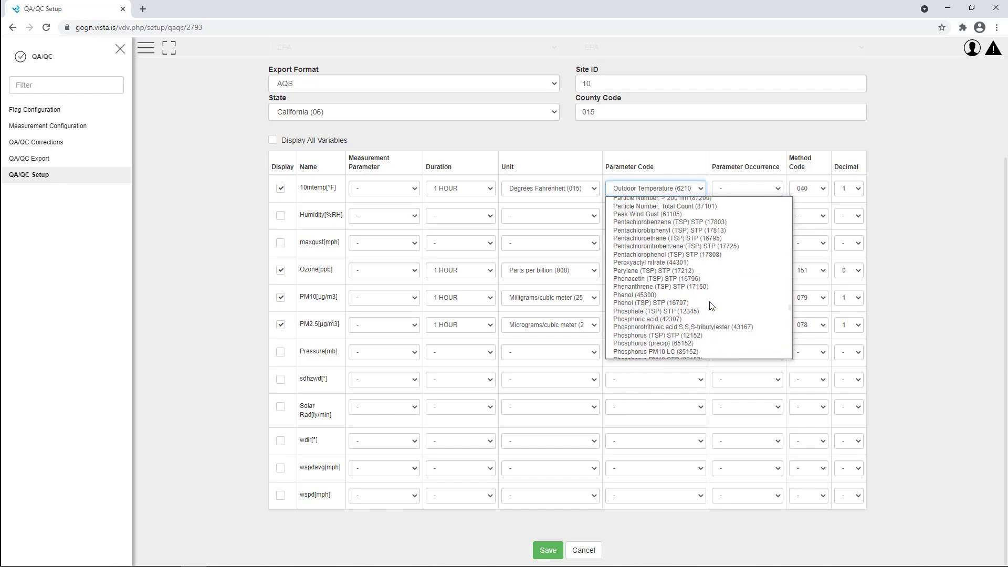
scroll(710, 301, "up", 15)
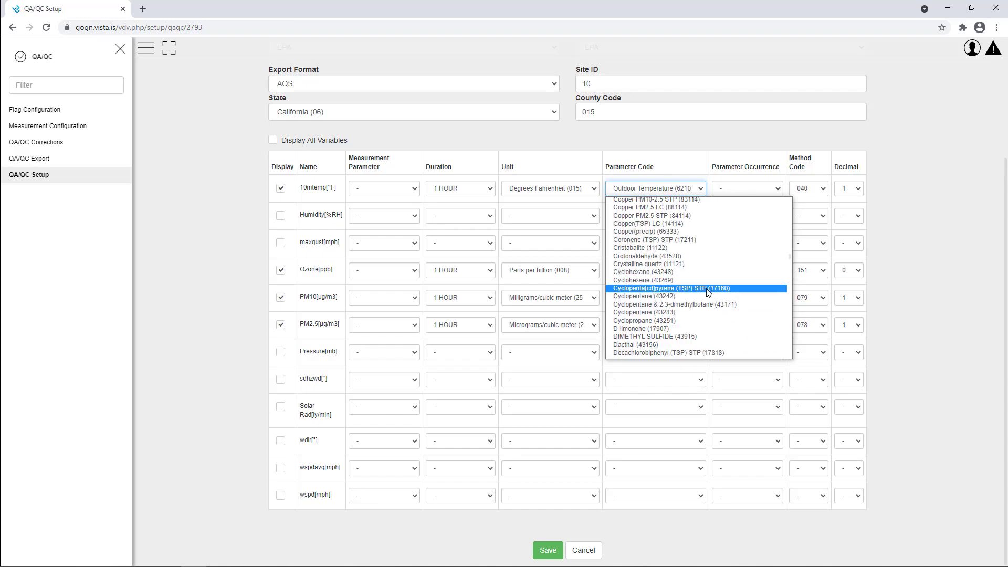
scroll(709, 293, "up", 5)
left_click(909, 190)
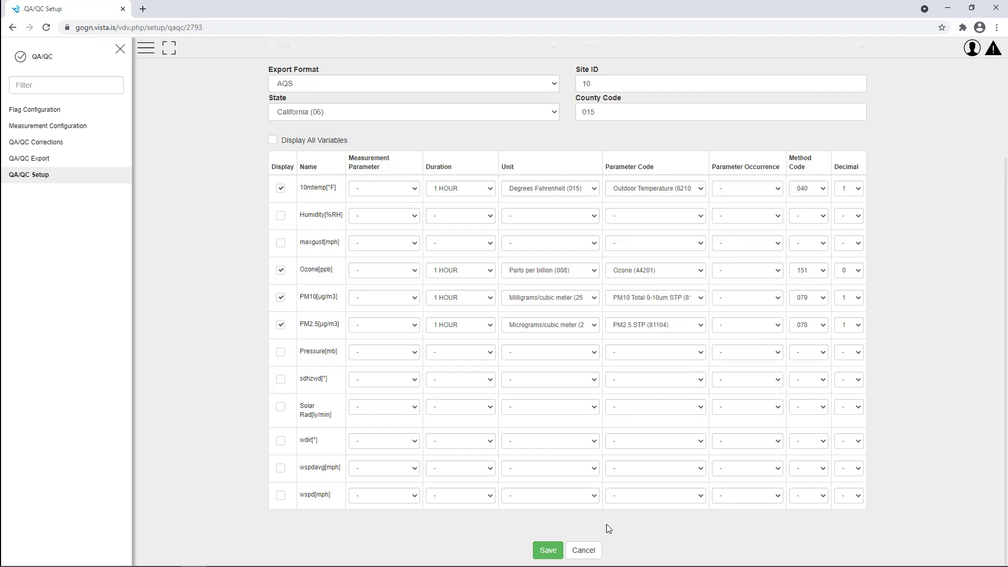
scroll(496, 236, "up", 3)
scroll(504, 265, "down", 3)
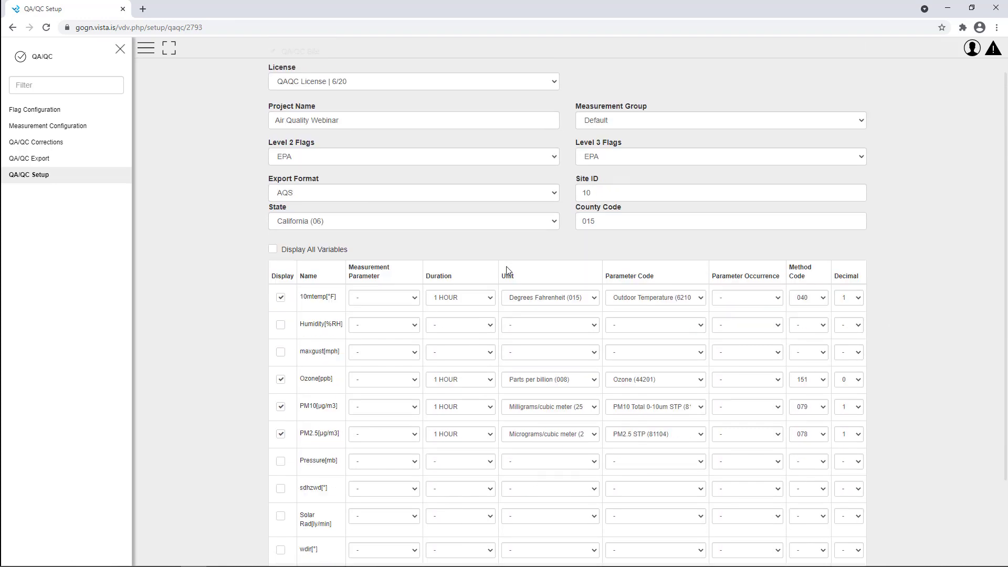
left_click(584, 550)
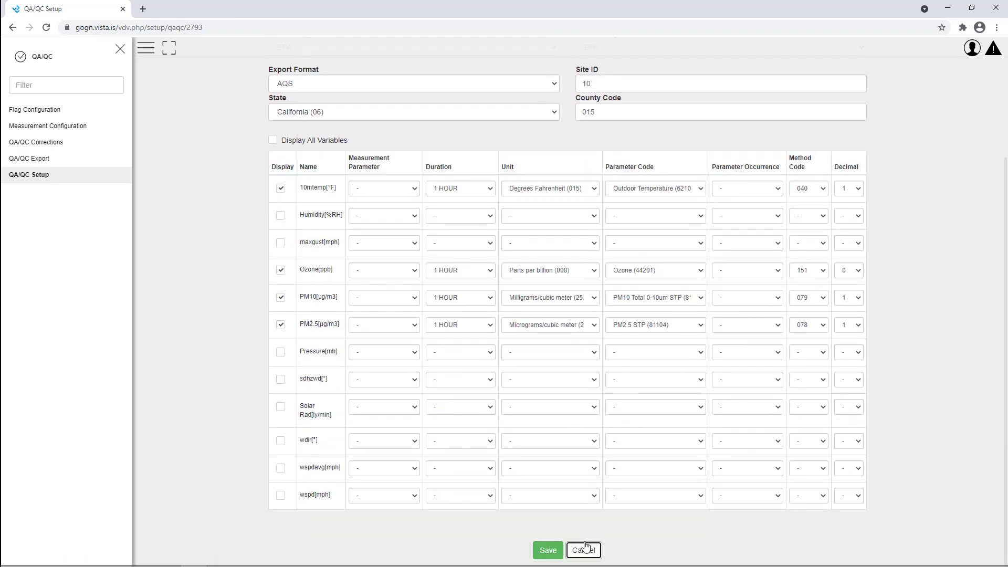
Step: Open QA/QC Export, choose the Air Quality Site and set the start date to 2020-06-01
left_click(82, 161)
left_click(551, 113)
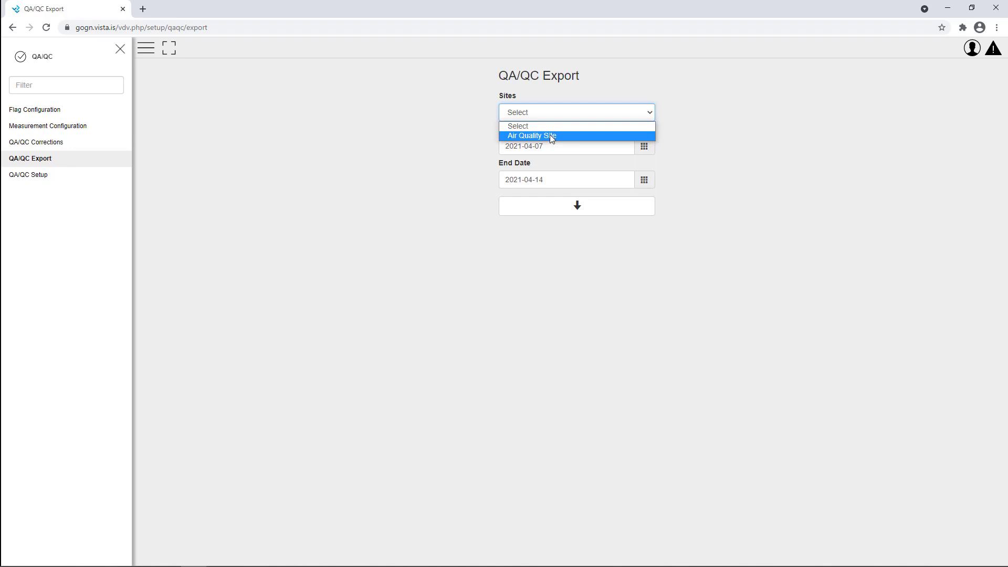
left_click(550, 136)
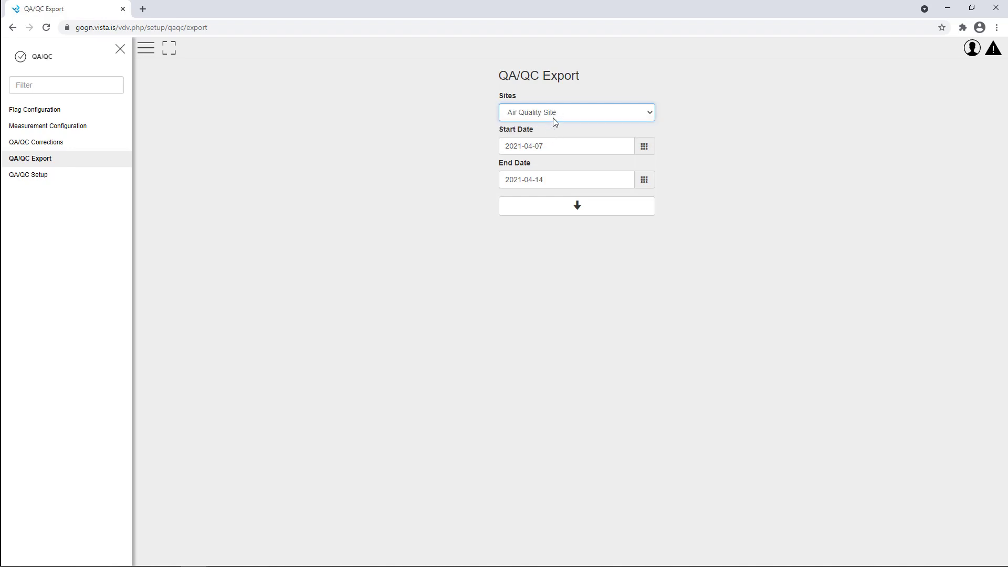
left_click(645, 150)
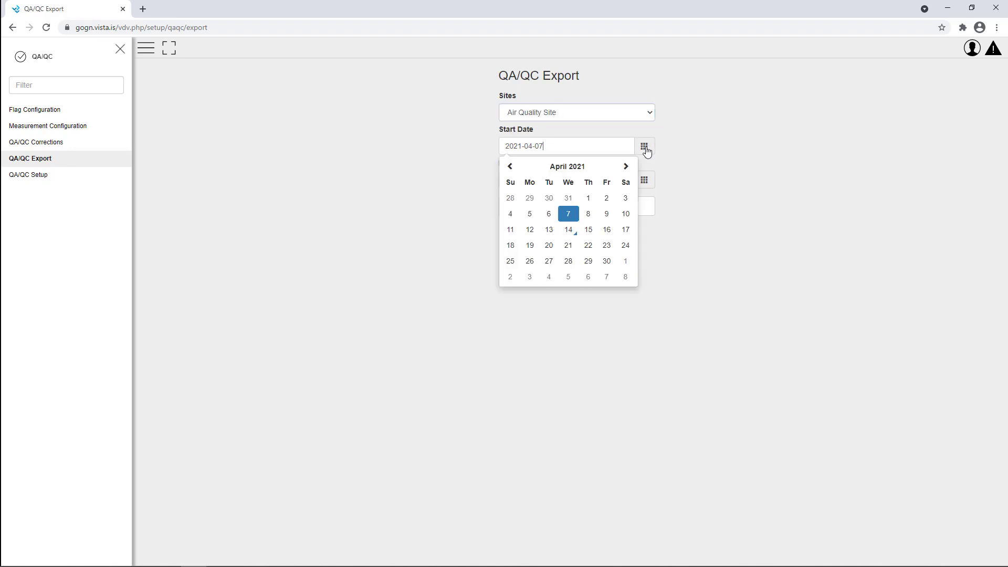
left_click(578, 167)
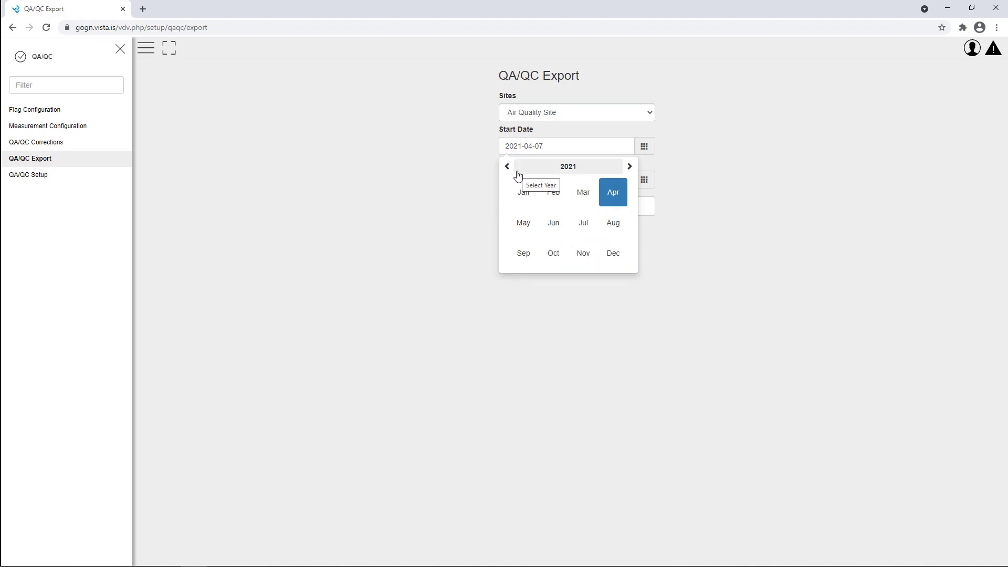
left_click(508, 167)
left_click(551, 230)
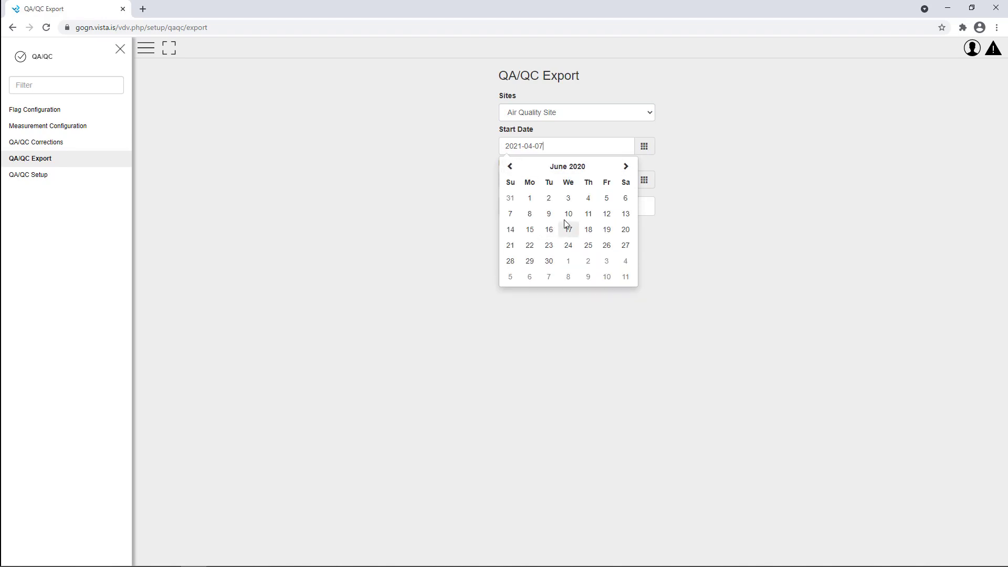
left_click(536, 201)
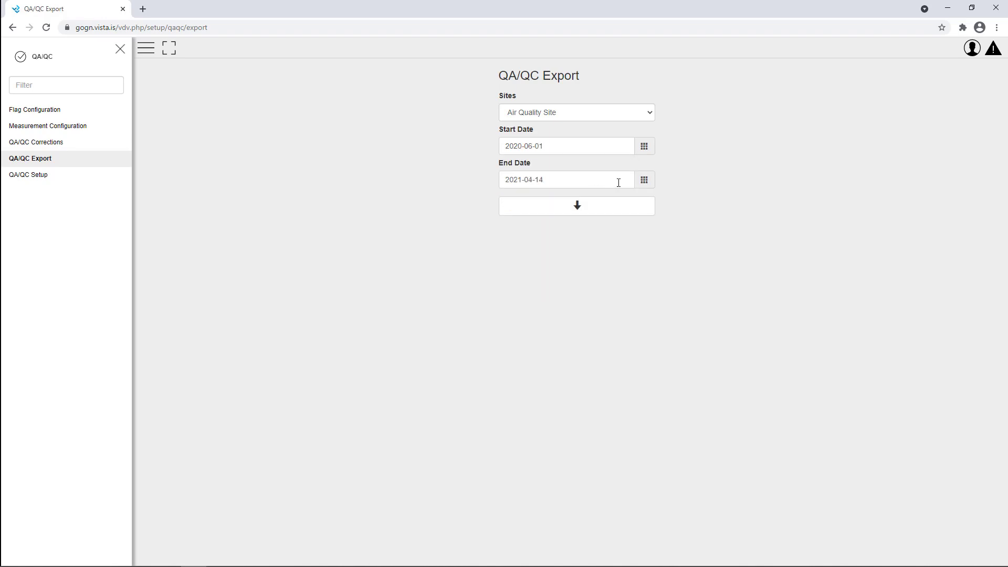
Step: Set the export's end date to 2020-07-31 and download the export file
left_click(644, 180)
left_click(542, 202)
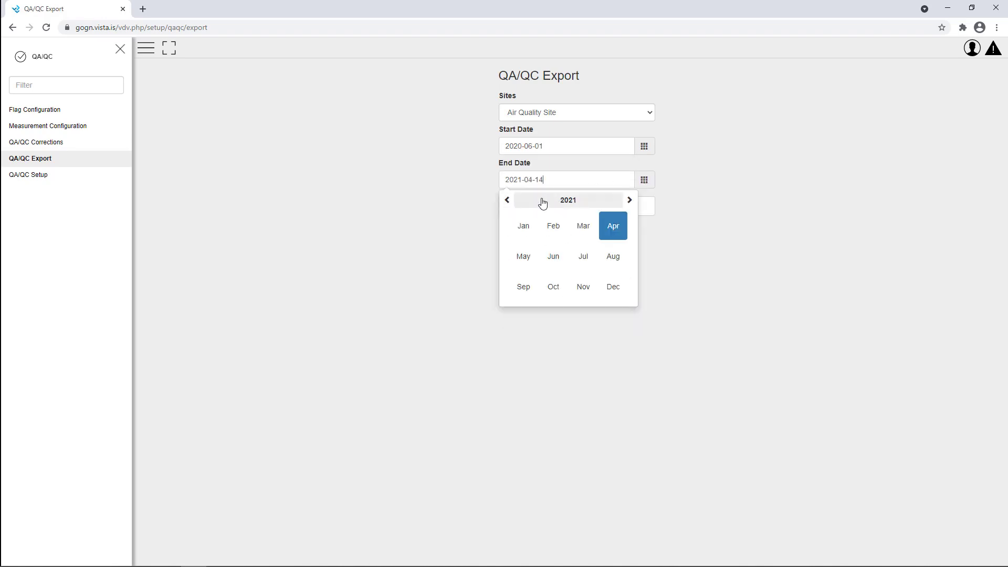
left_click(509, 200)
left_click(579, 255)
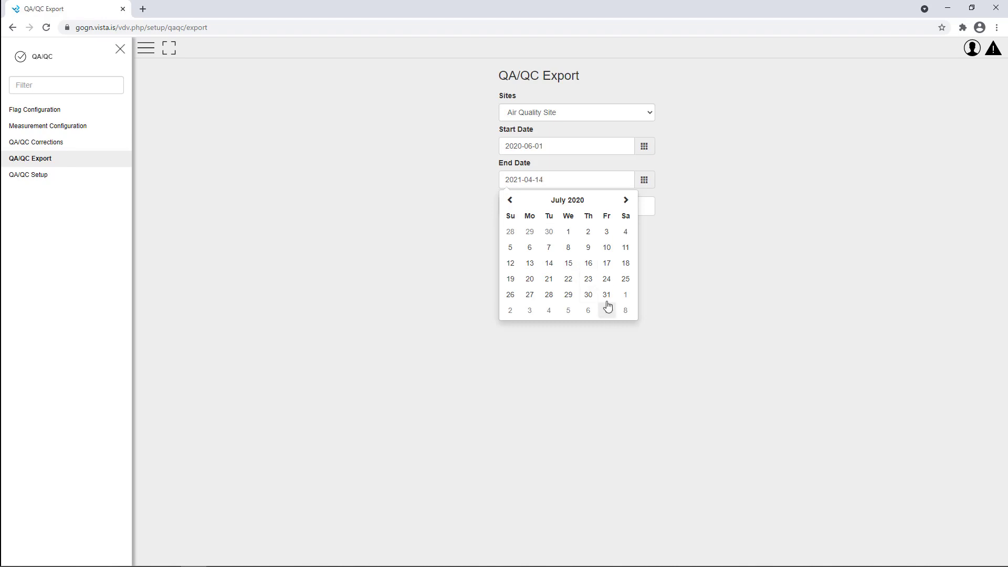
left_click(569, 263)
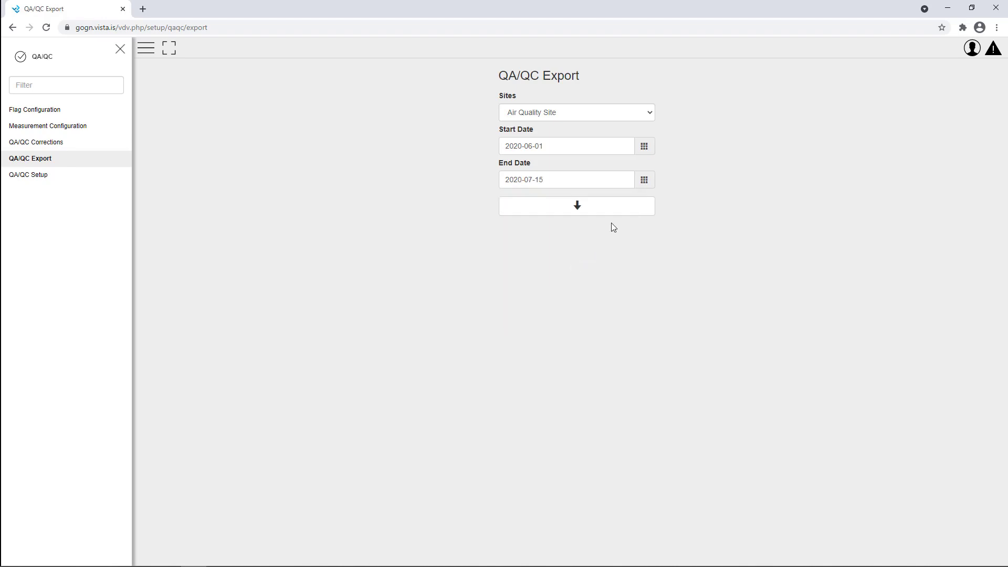
left_click(646, 185)
left_click(603, 293)
left_click(608, 208)
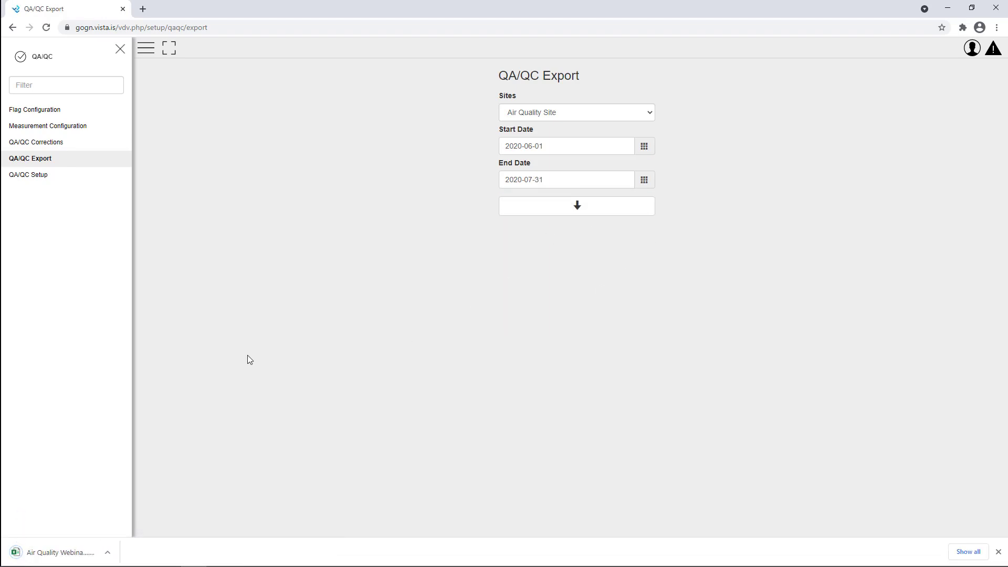
Step: Open the downloaded export in Excel and examine its AQS rows from 1 June 2020 to the first measured values in mid-June
left_click(60, 556)
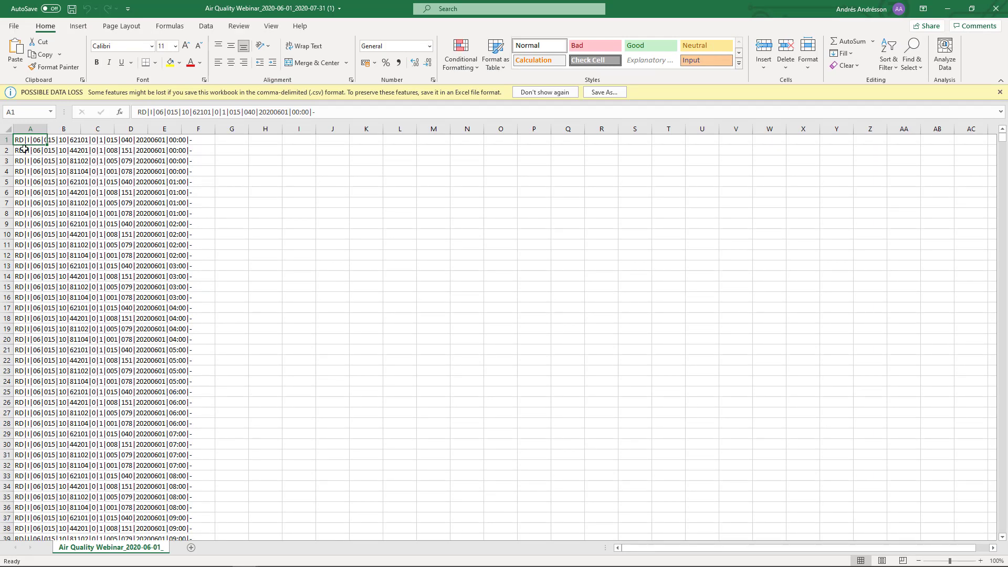
left_click_drag(24, 150, 25, 245)
left_click(26, 256)
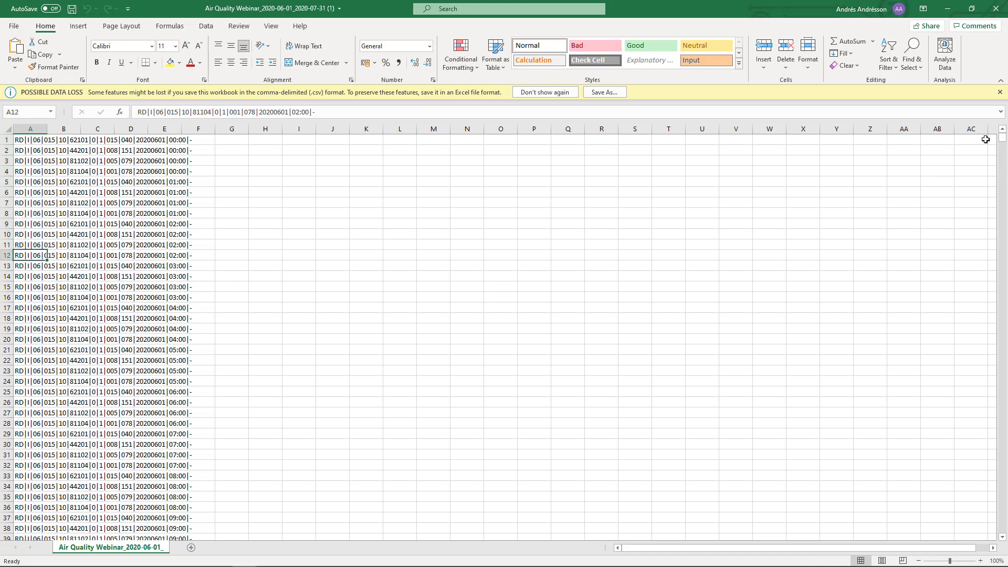
left_click_drag(1004, 142, 964, 281)
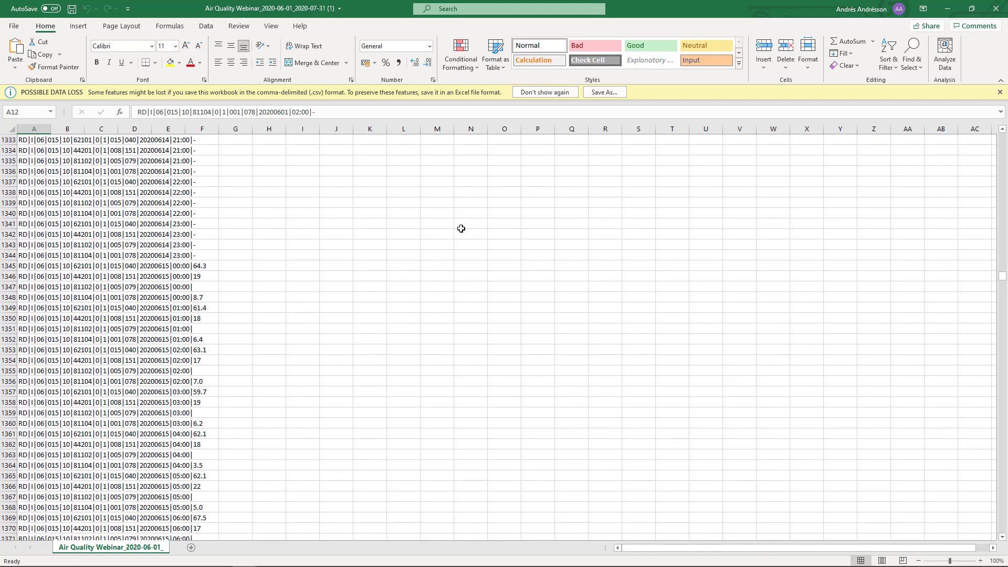
left_click(167, 266)
left_click(199, 265)
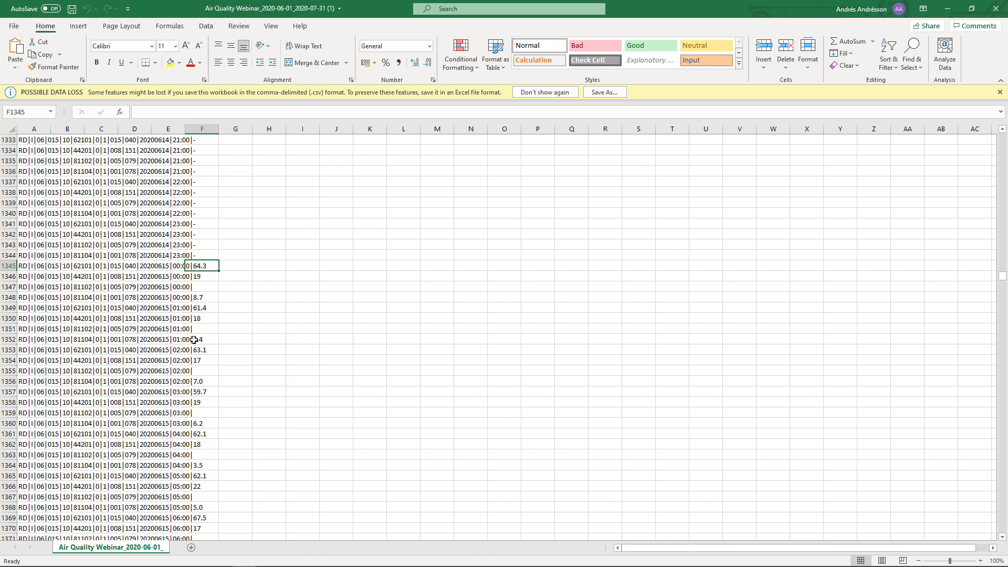
scroll(202, 339, "down", 20)
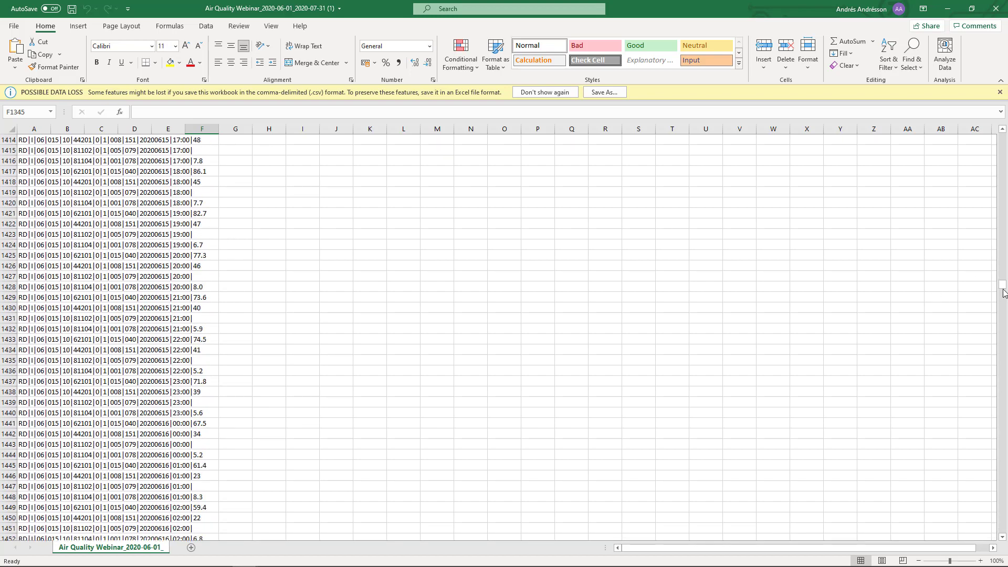
Step: Examine the flag codes on the last rows of the export, around 9 and 10 July 2020, and minimize Excel
left_click_drag(1002, 291, 1003, 528)
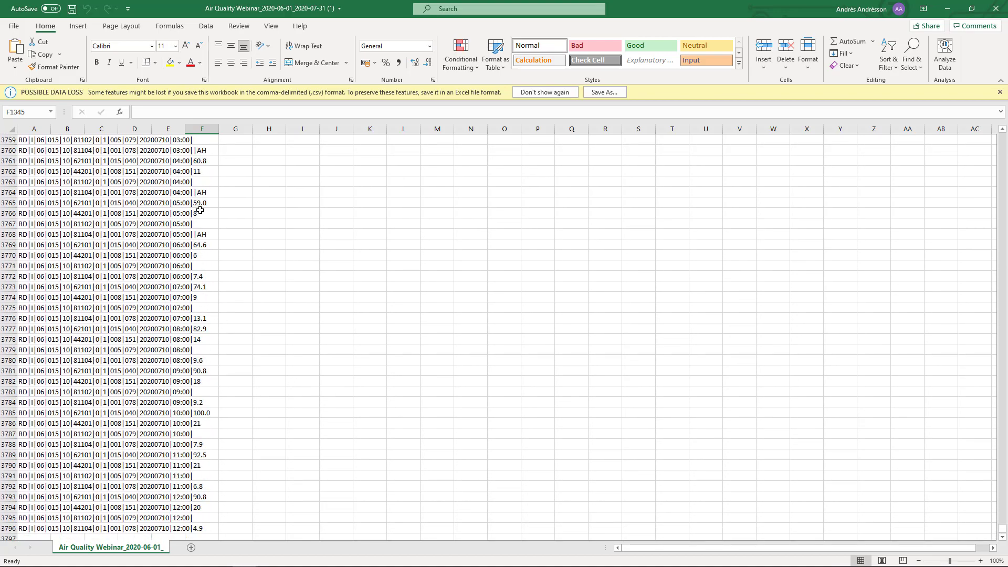
left_click(204, 236)
scroll(233, 340, "down", 6)
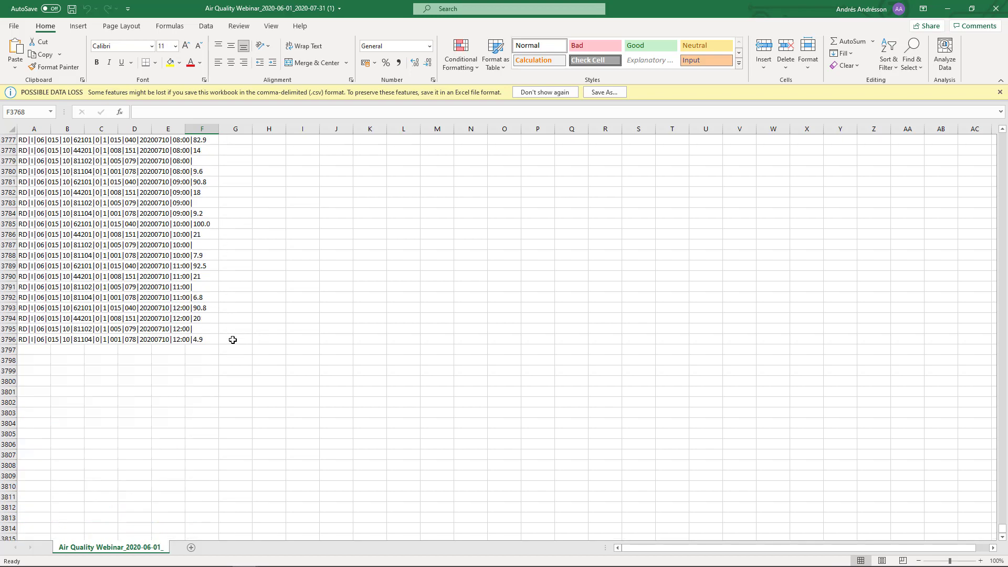
scroll(233, 338, "up", 12)
scroll(210, 252, "up", 5)
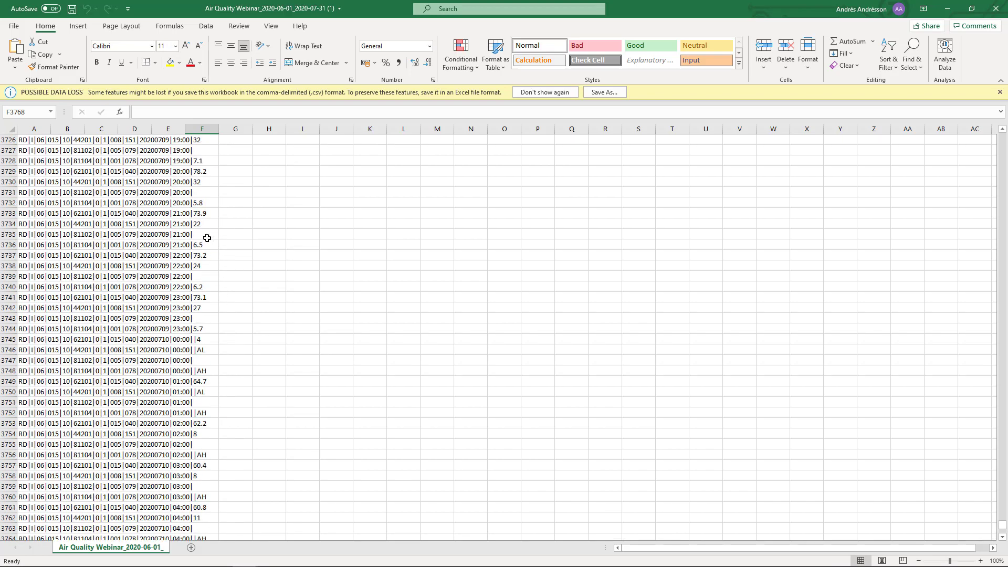
left_click(209, 381)
left_click(210, 372)
scroll(207, 367, "up", 11)
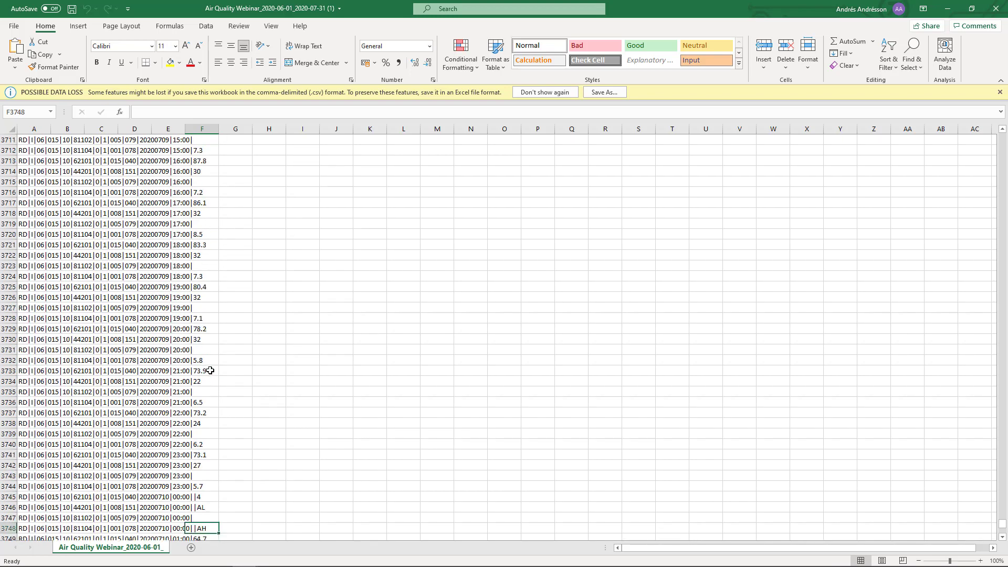
scroll(208, 231, "up", 13)
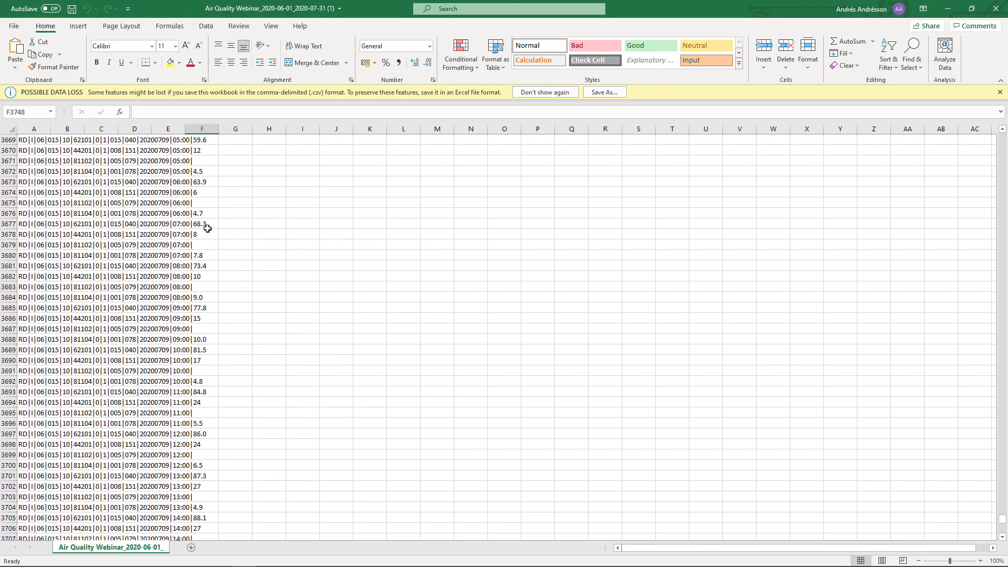
scroll(212, 188, "up", 2)
left_click(208, 202)
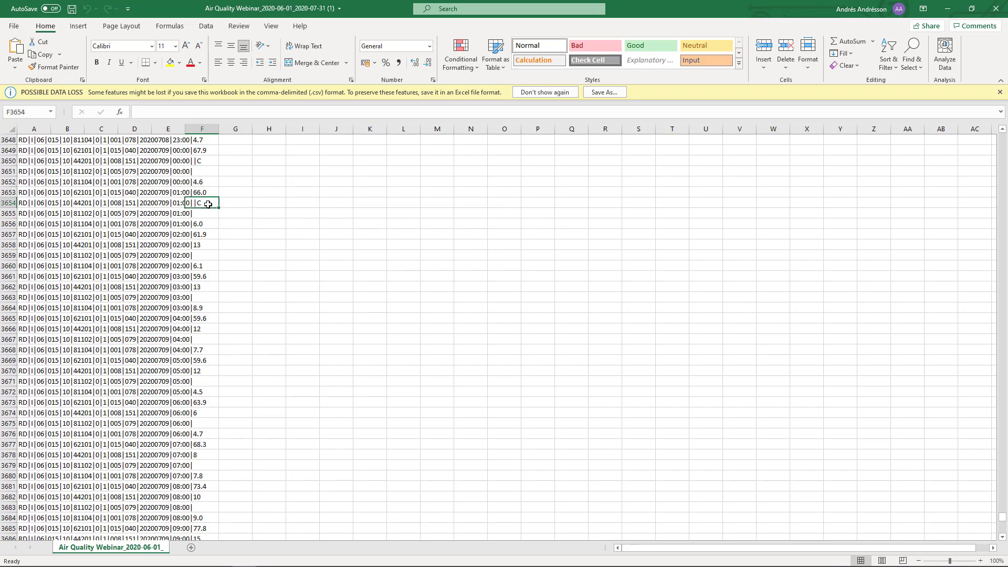
left_click(949, 11)
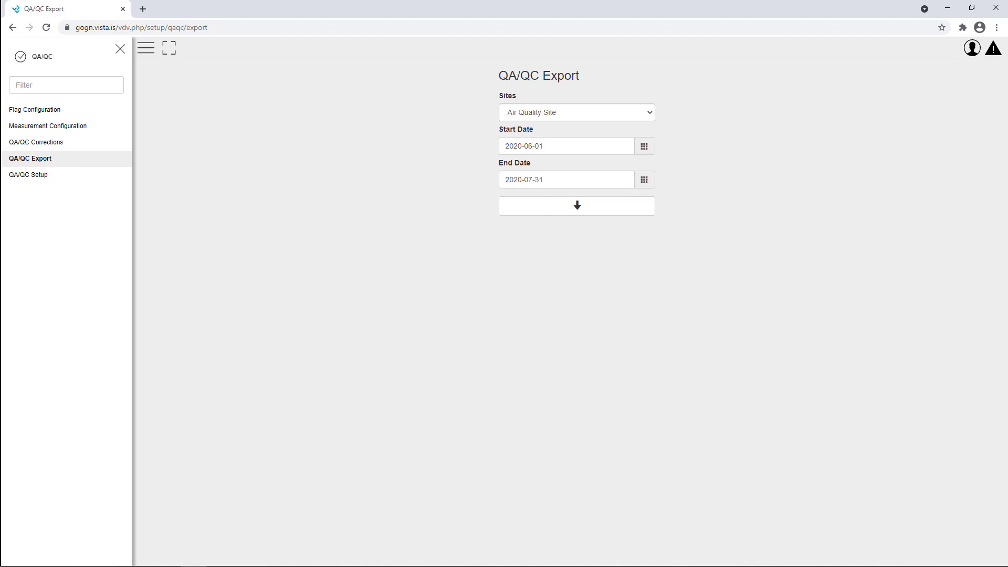
Step: Switch to the InPrivate browser window, maximize it and log in to Vista Data Vision with the prefilled demo account
left_click_drag(1007, 159, 395, 128)
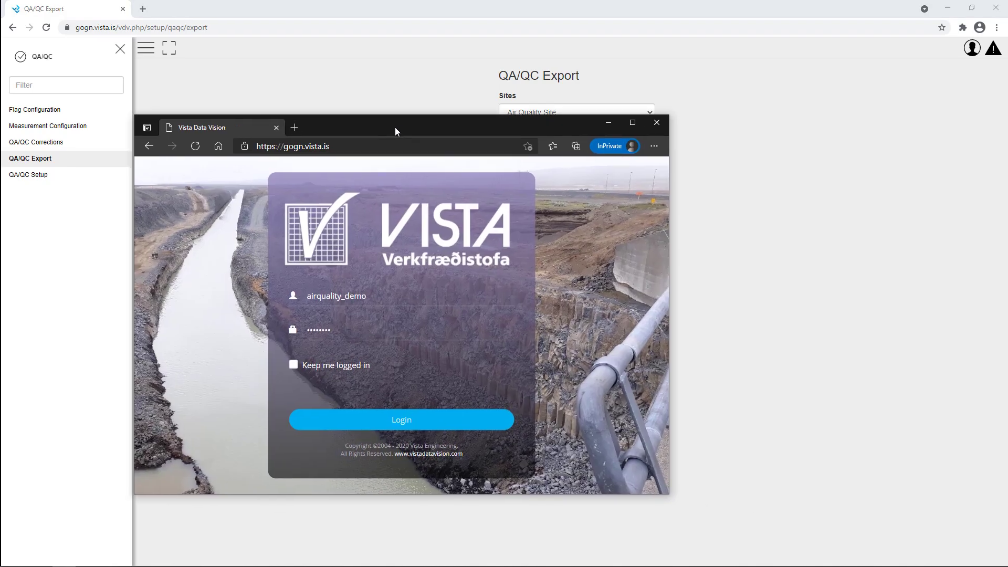
double_click(394, 127)
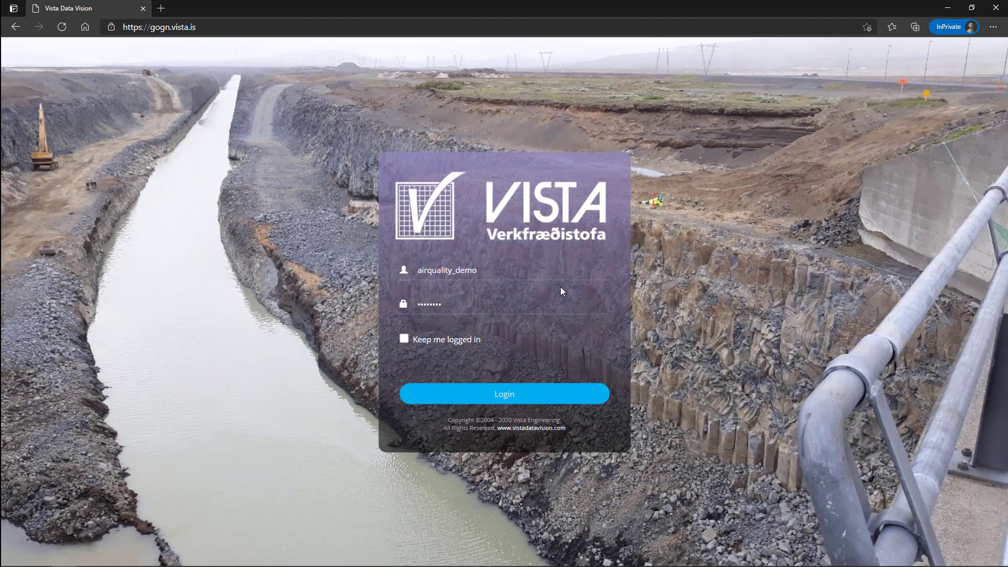
left_click(475, 398)
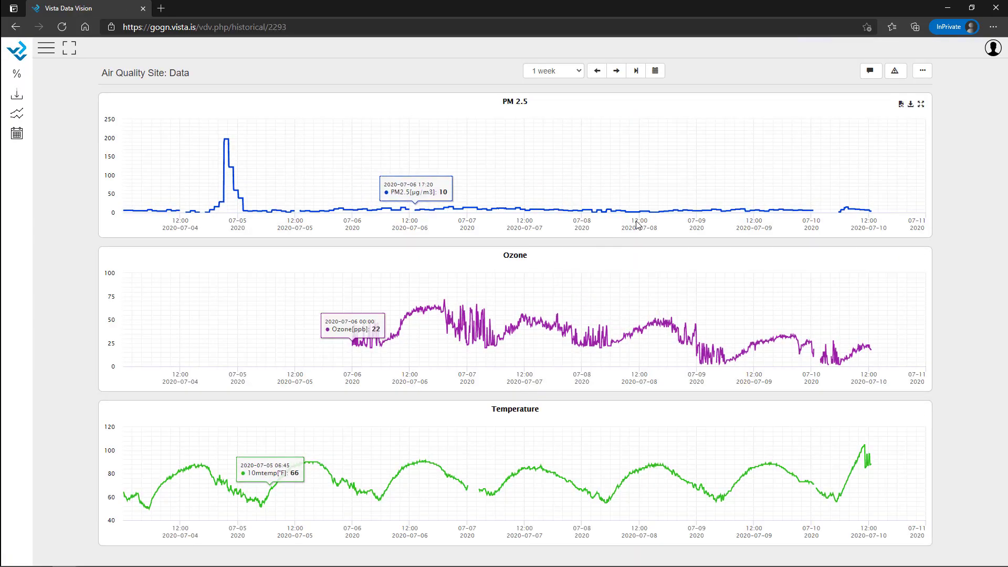
Step: Open the demo account's profile and look at the QA/QC levels offered to it
left_click(992, 52)
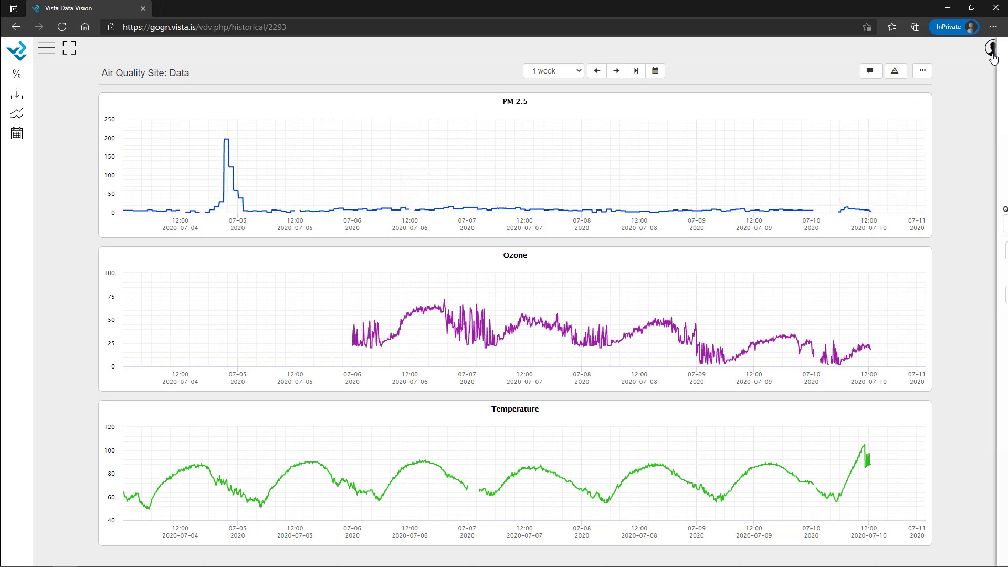
left_click(975, 222)
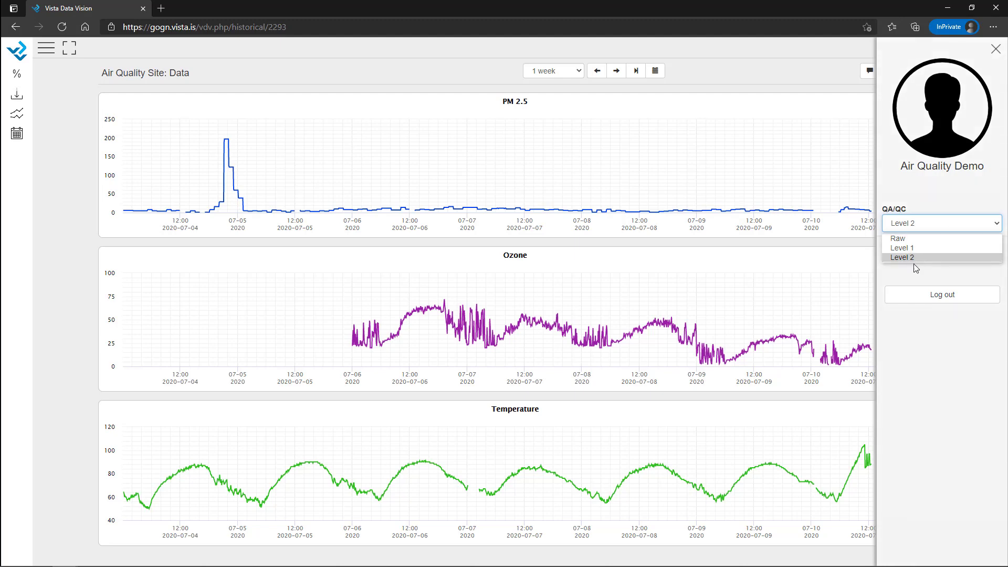
left_click(922, 191)
left_click(923, 225)
left_click(931, 196)
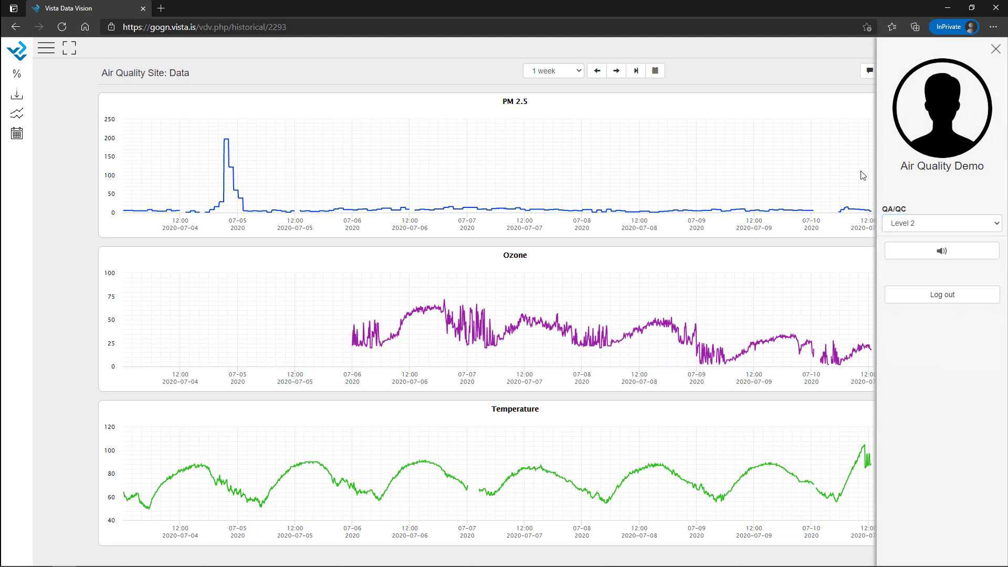
Step: Go back three weeks in the Air Quality Site's historical charts, to the week starting 2020-06-13
left_click(597, 72)
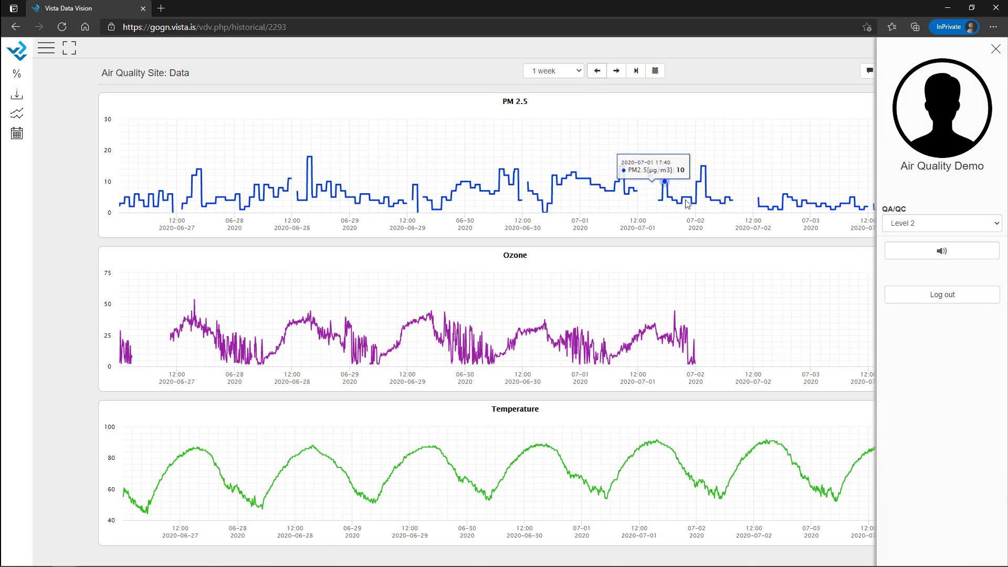
left_click(597, 71)
left_click(597, 73)
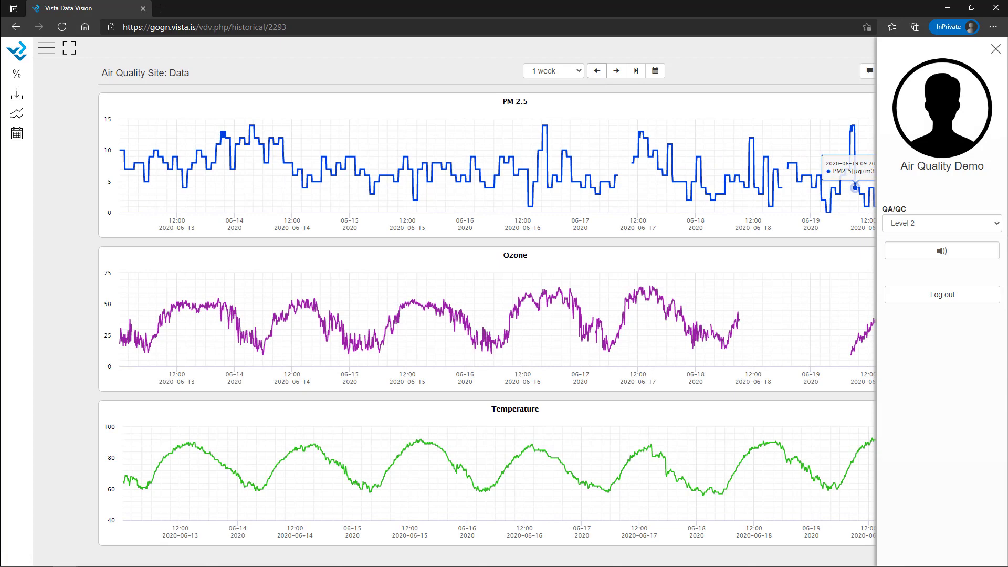
Step: Check the demo account's available QA/QC levels once more and close its profile
left_click(957, 226)
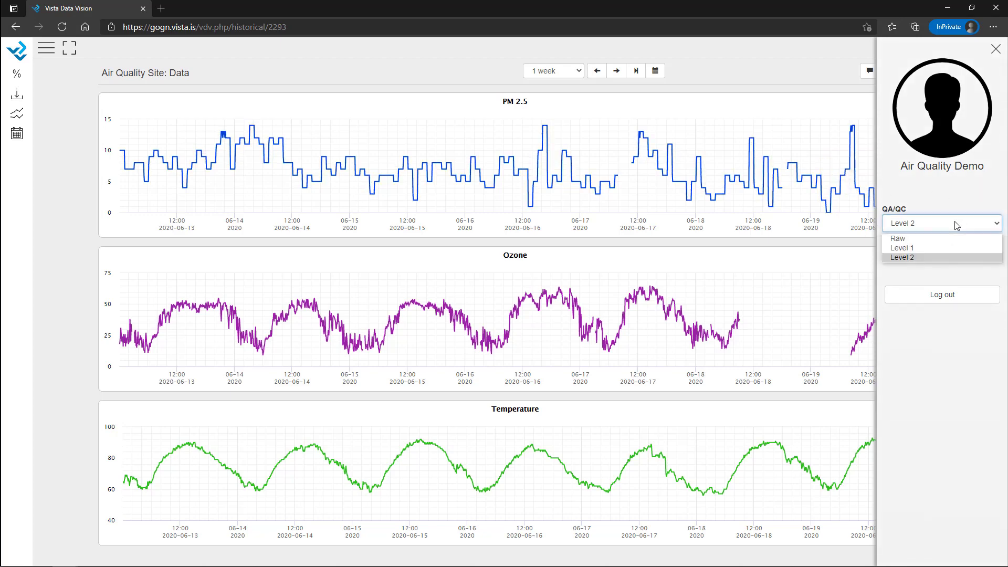
left_click(944, 203)
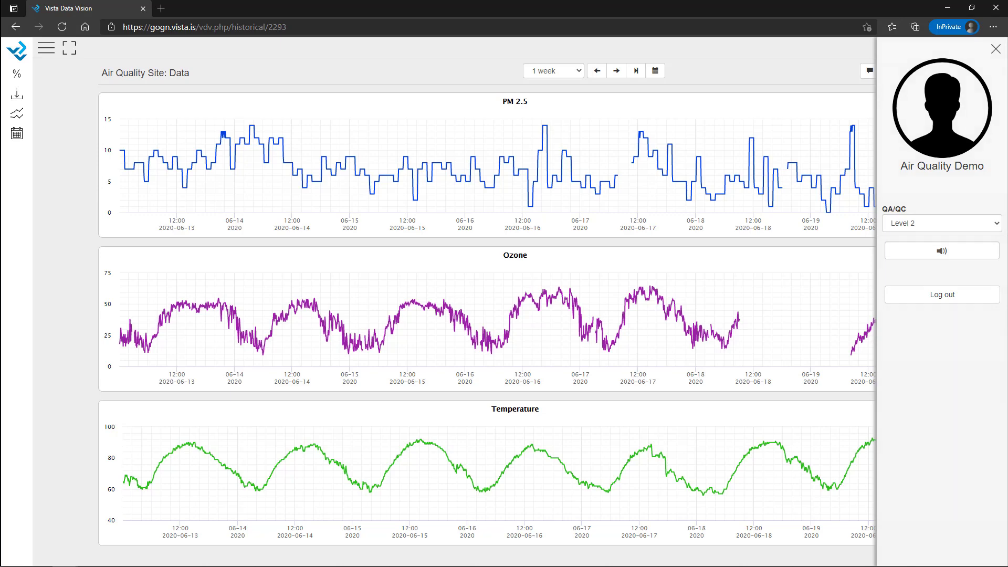
left_click(996, 49)
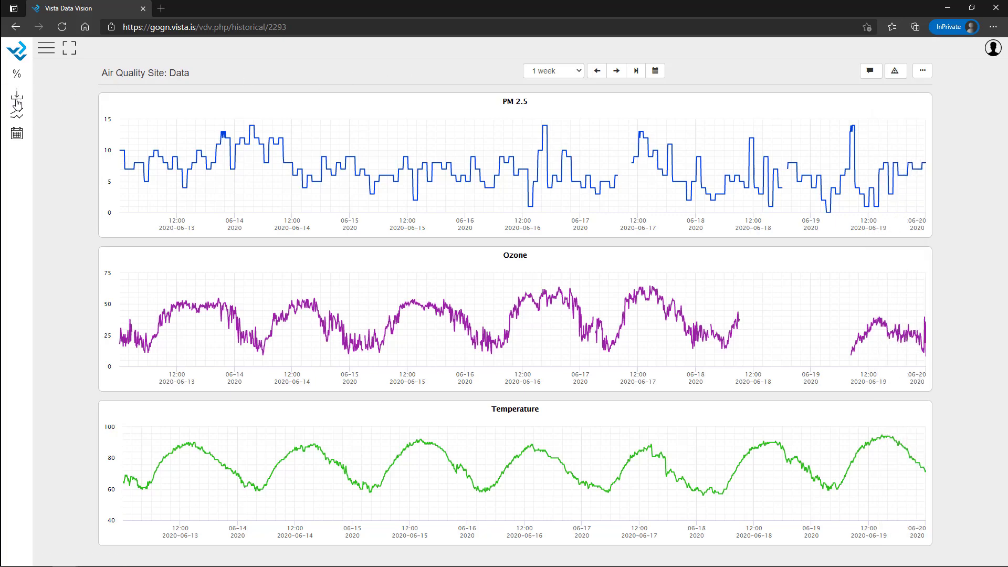
Step: Return to the QA/QC Export page in the Chrome window and go back to the main navigation
left_click(945, 11)
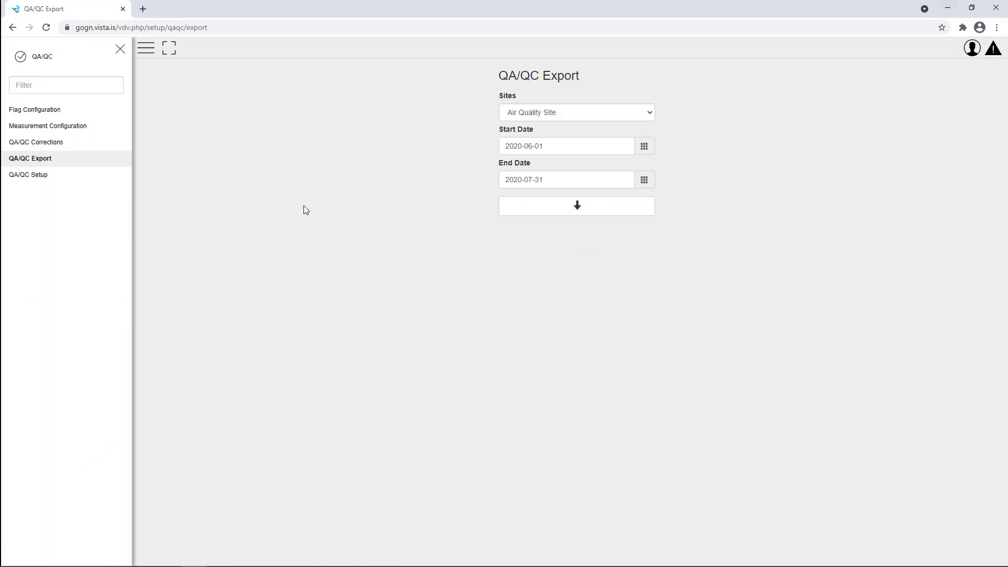
left_click(121, 53)
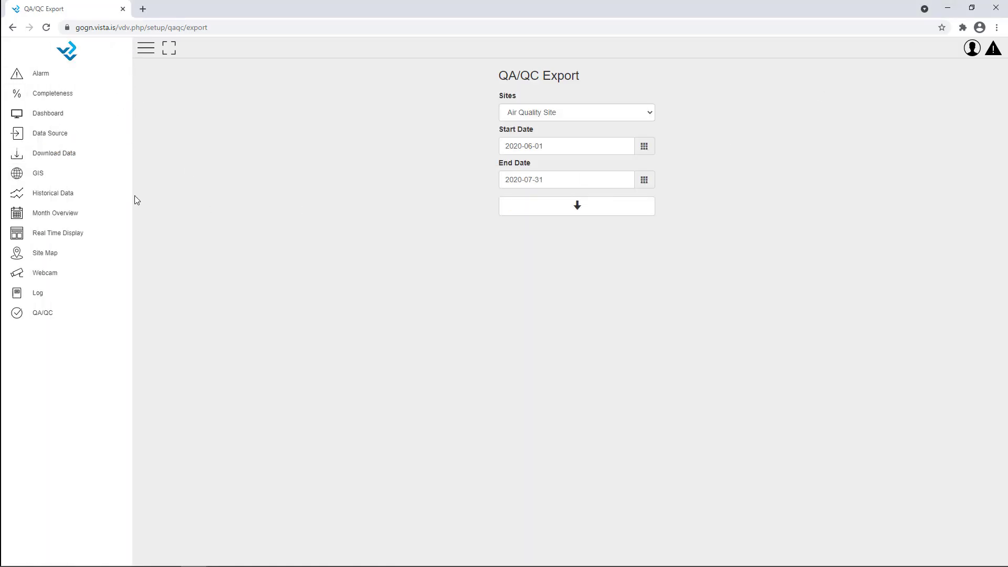